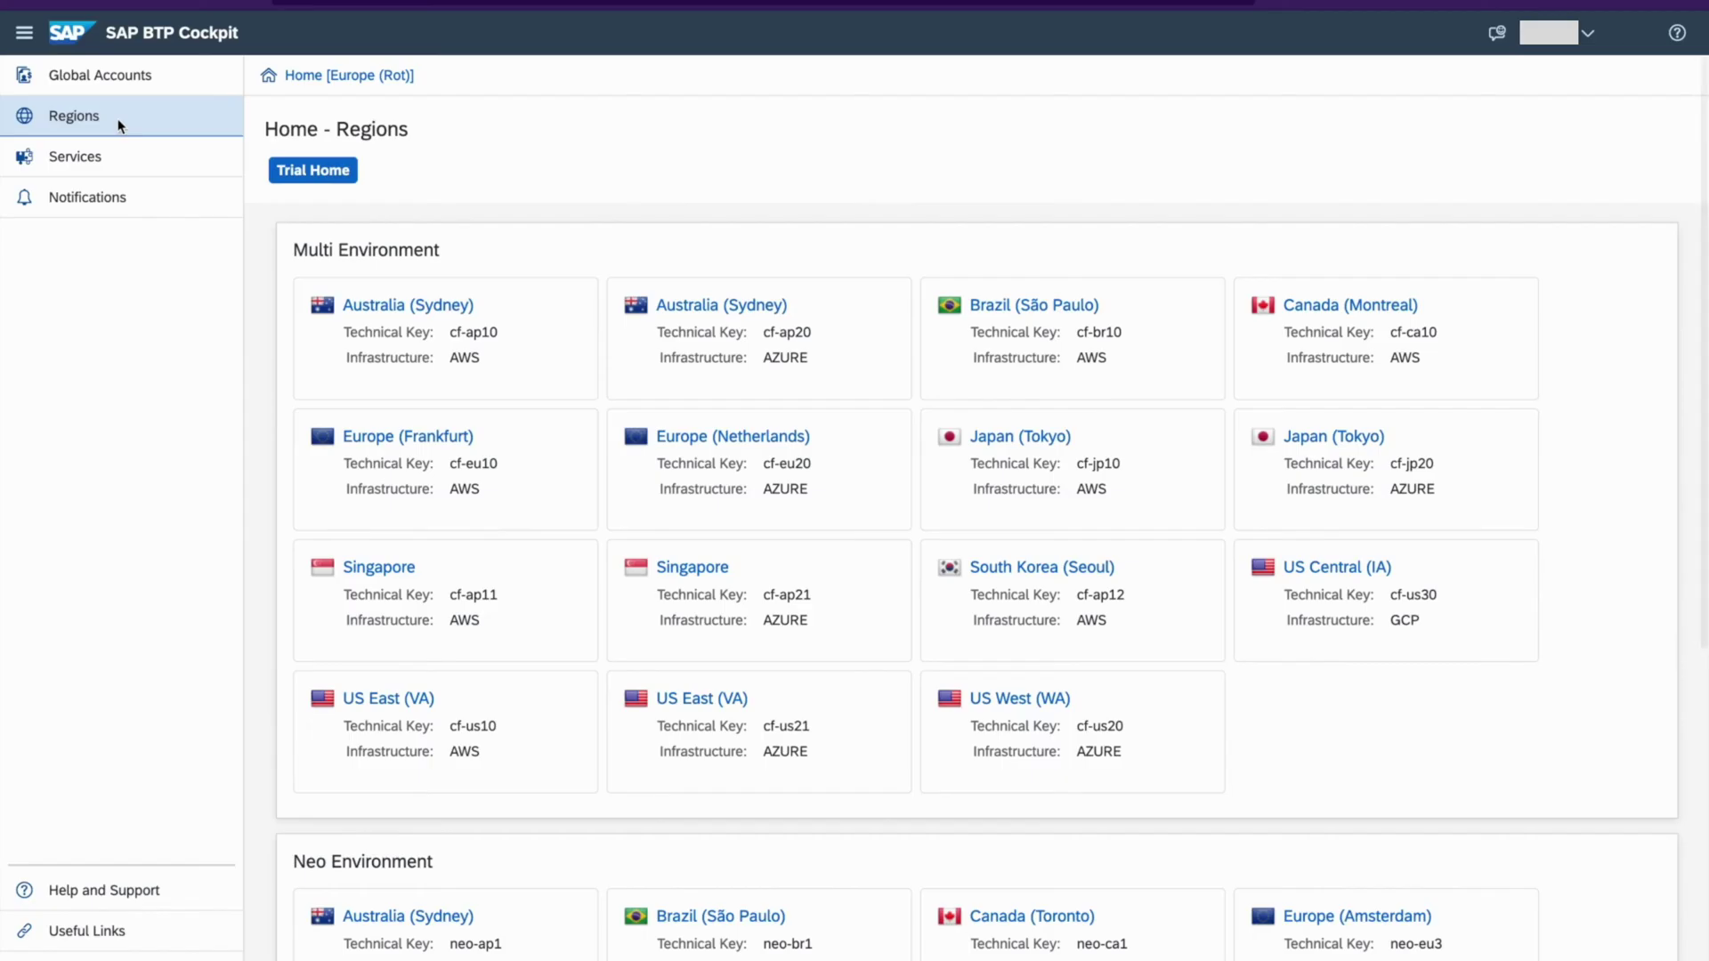
View the Services and Notifications pages, then return to the Global Accounts overview.
left_click(109, 158)
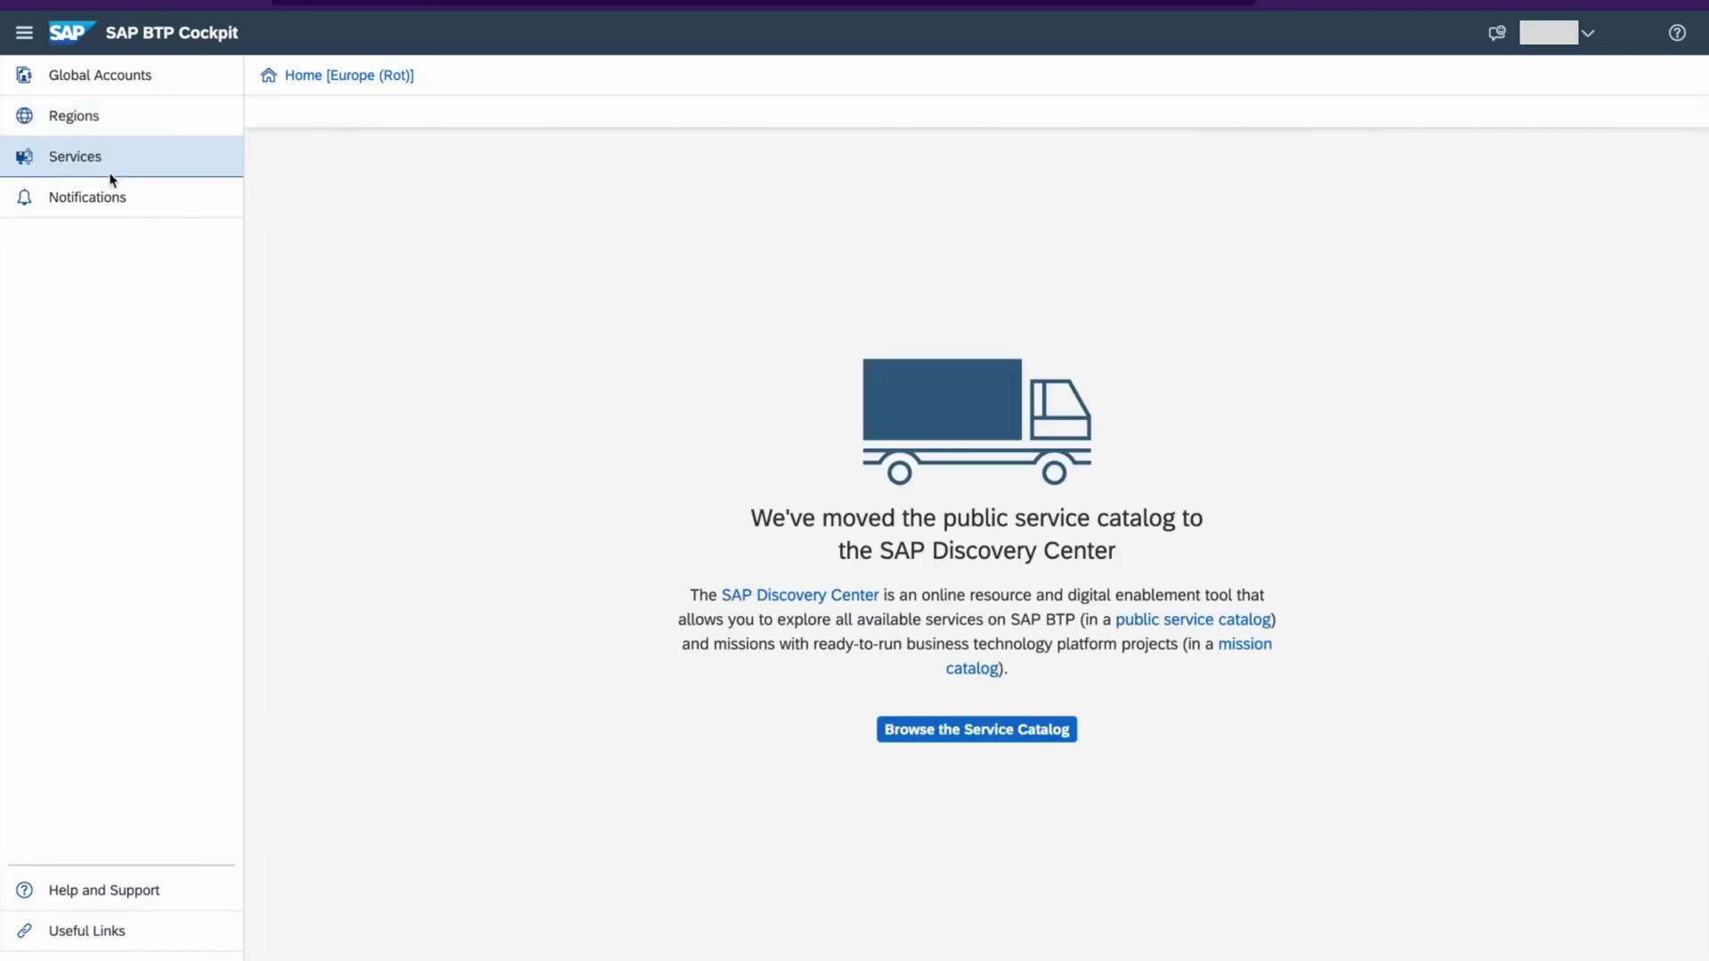
left_click(106, 196)
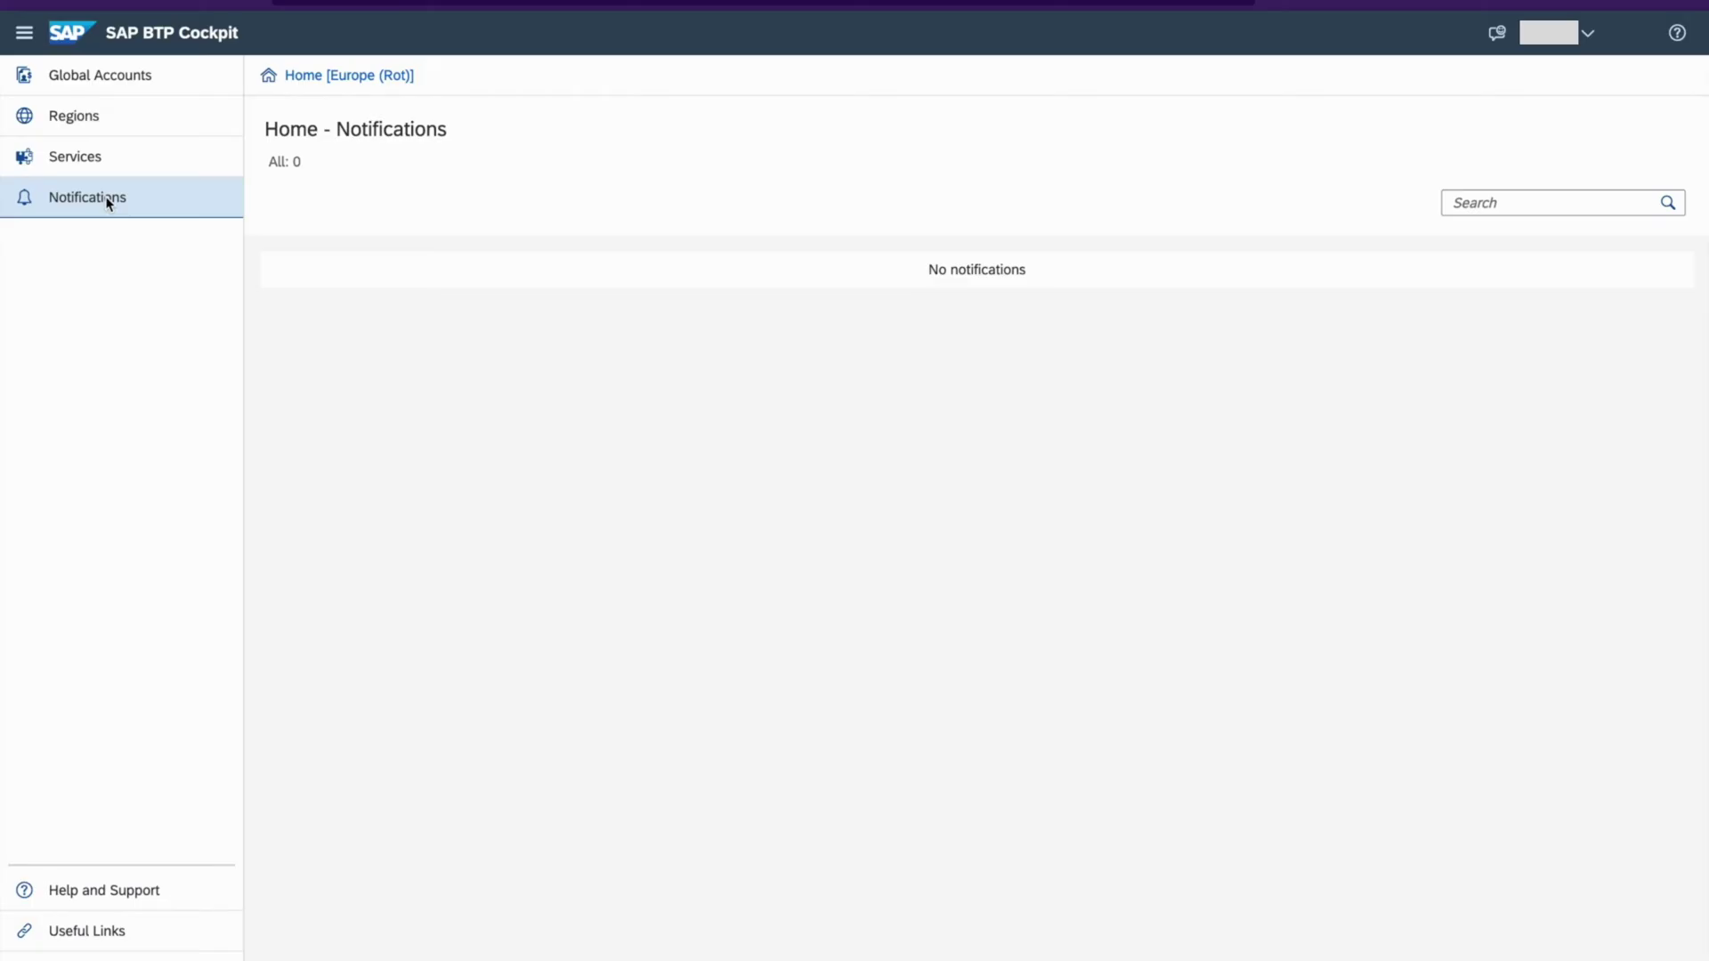
left_click(110, 80)
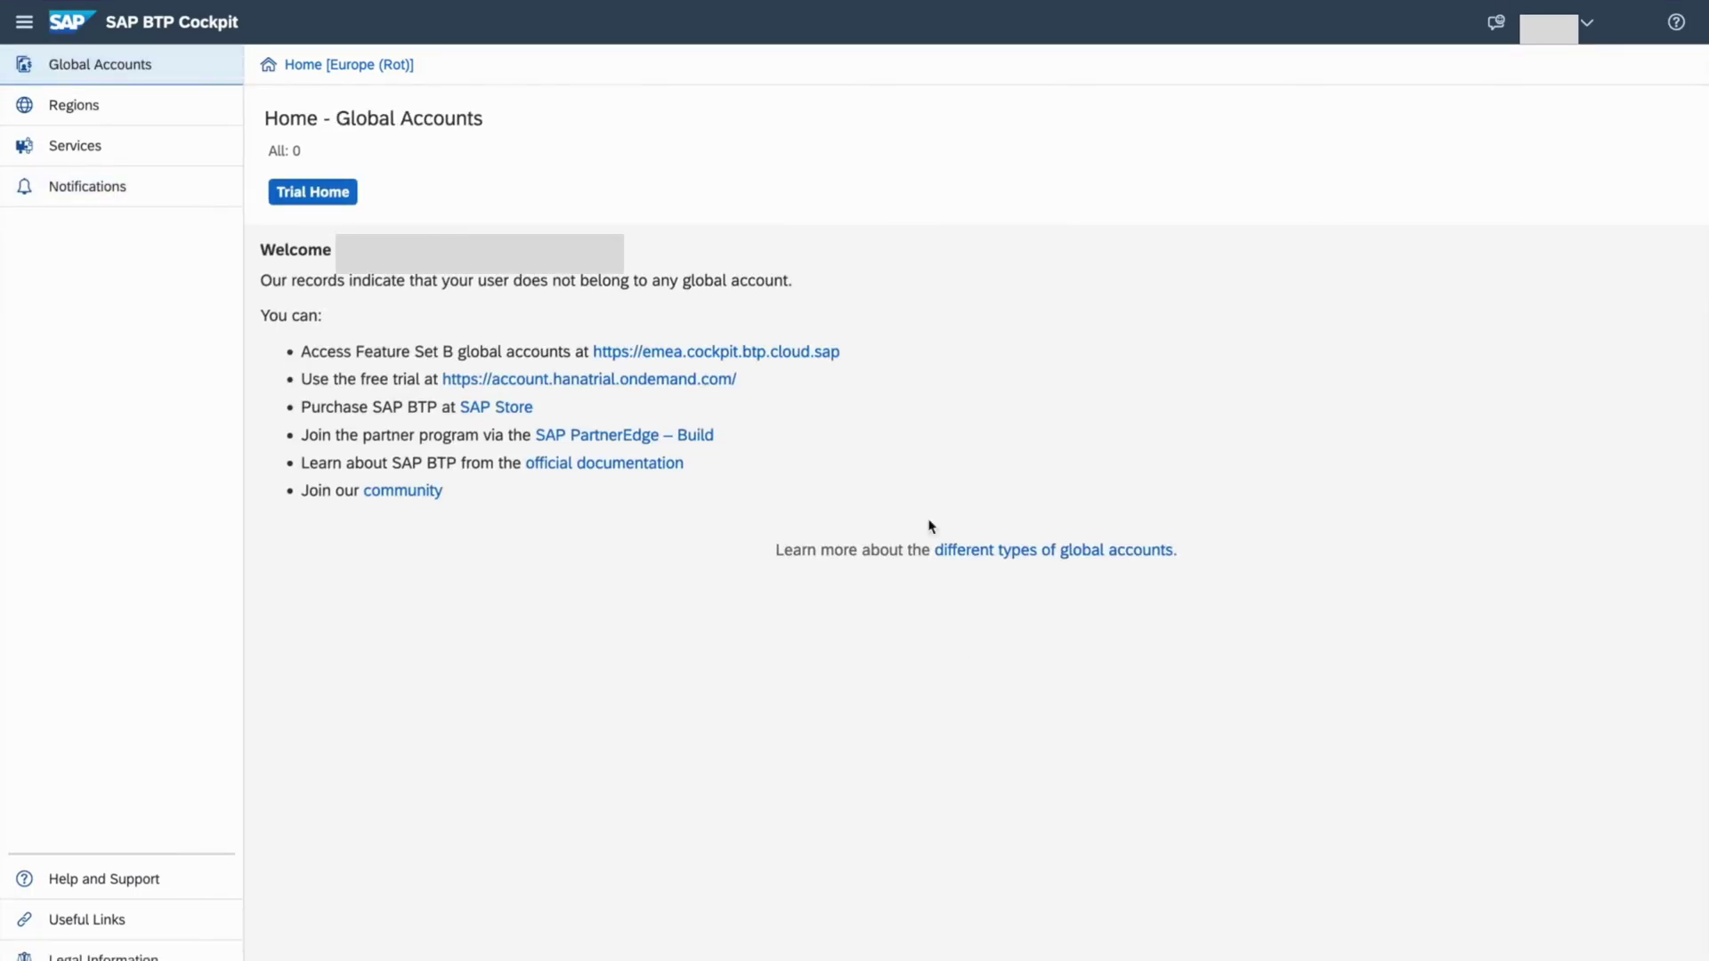
Go to the trial home and accept the Terms and Conditions of SAP BTP Trial.
left_click(332, 203)
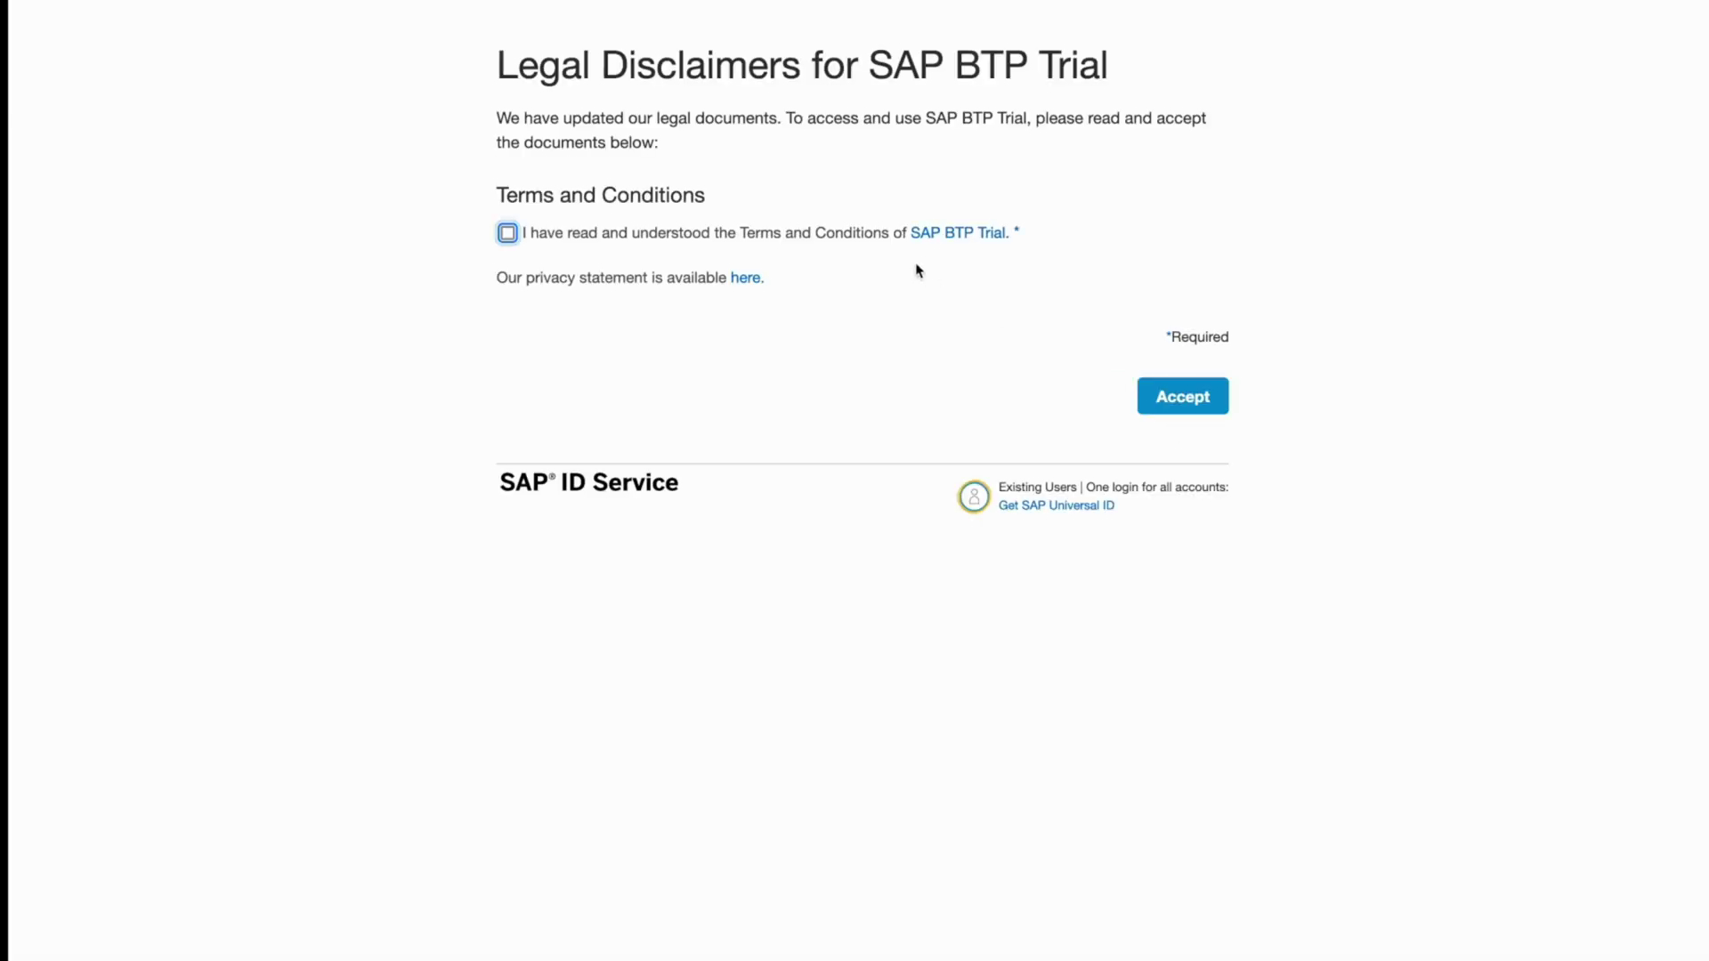
left_click(508, 234)
left_click(1162, 408)
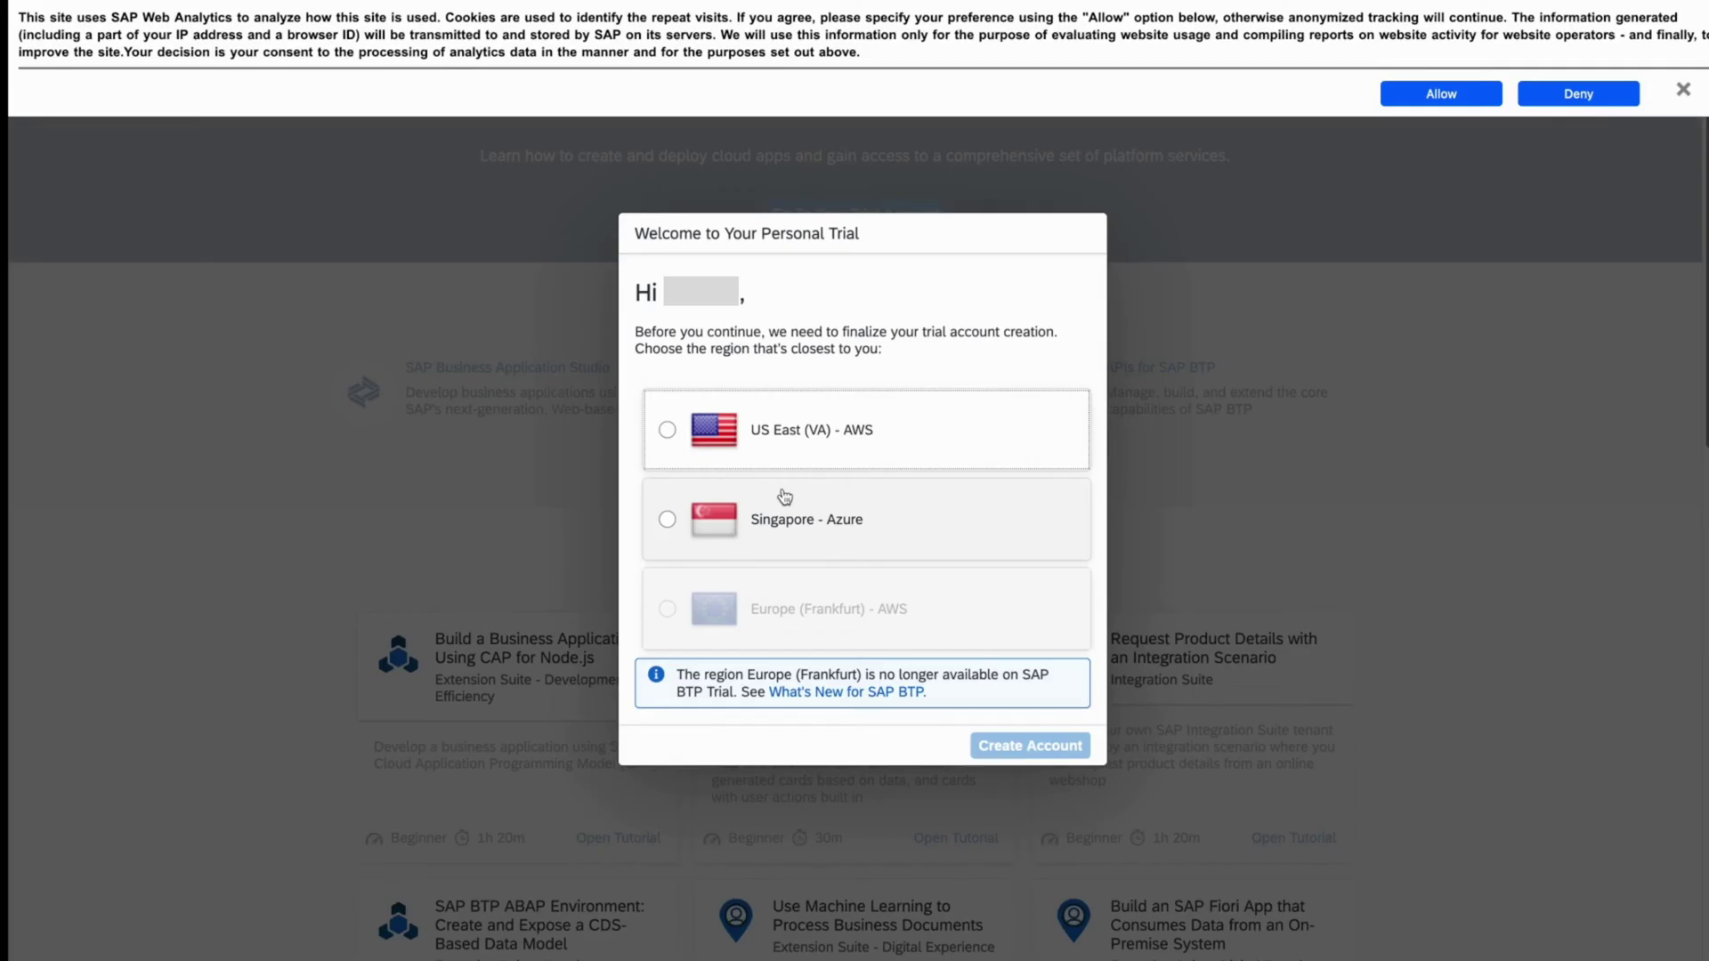
Create the personal trial account in the Singapore - Azure region, allowing web analytics during setup, and continue past the setup summary.
left_click(668, 520)
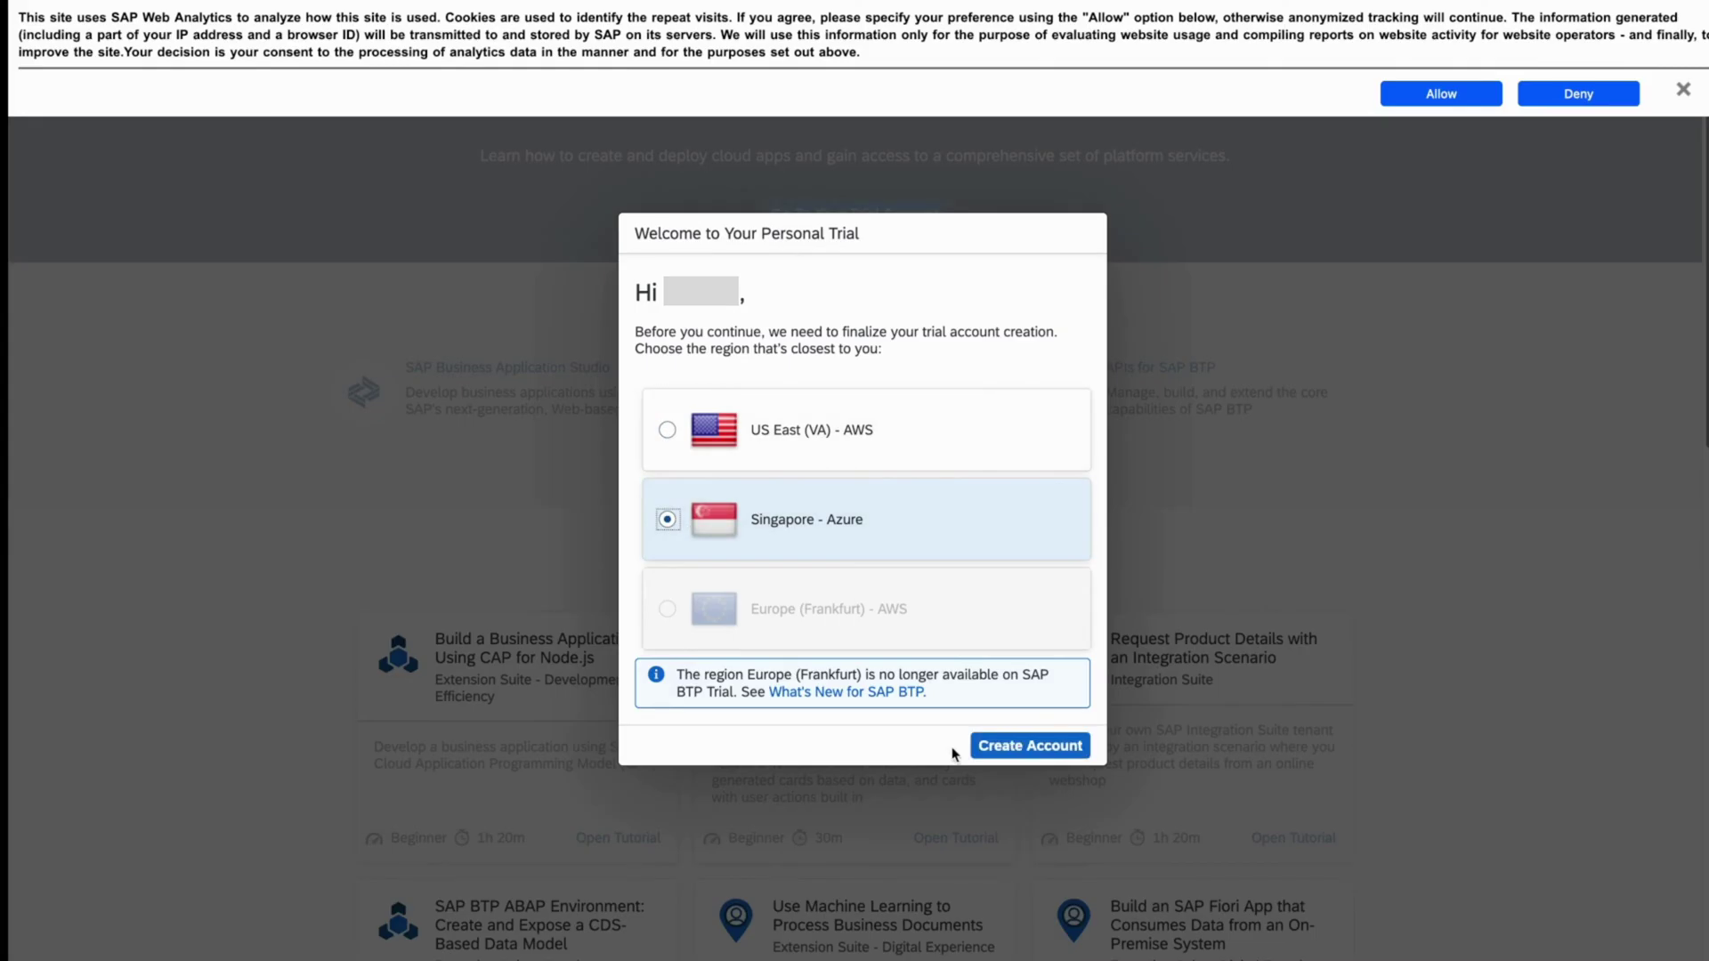
left_click(1014, 750)
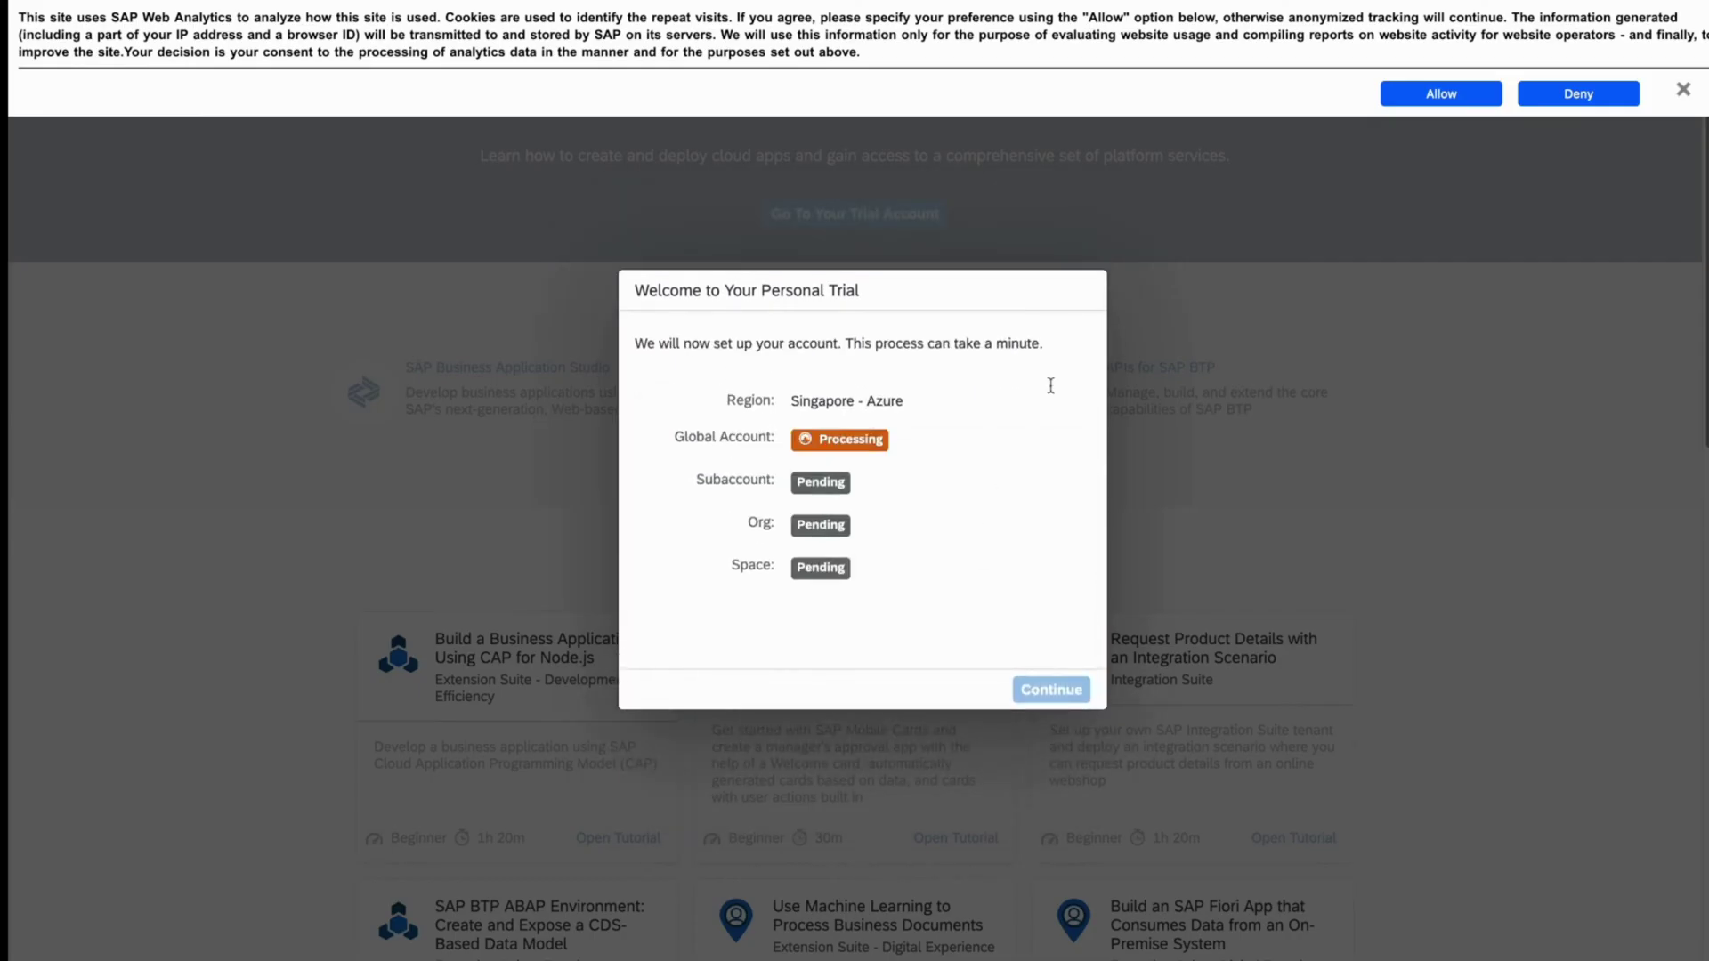
left_click(1426, 100)
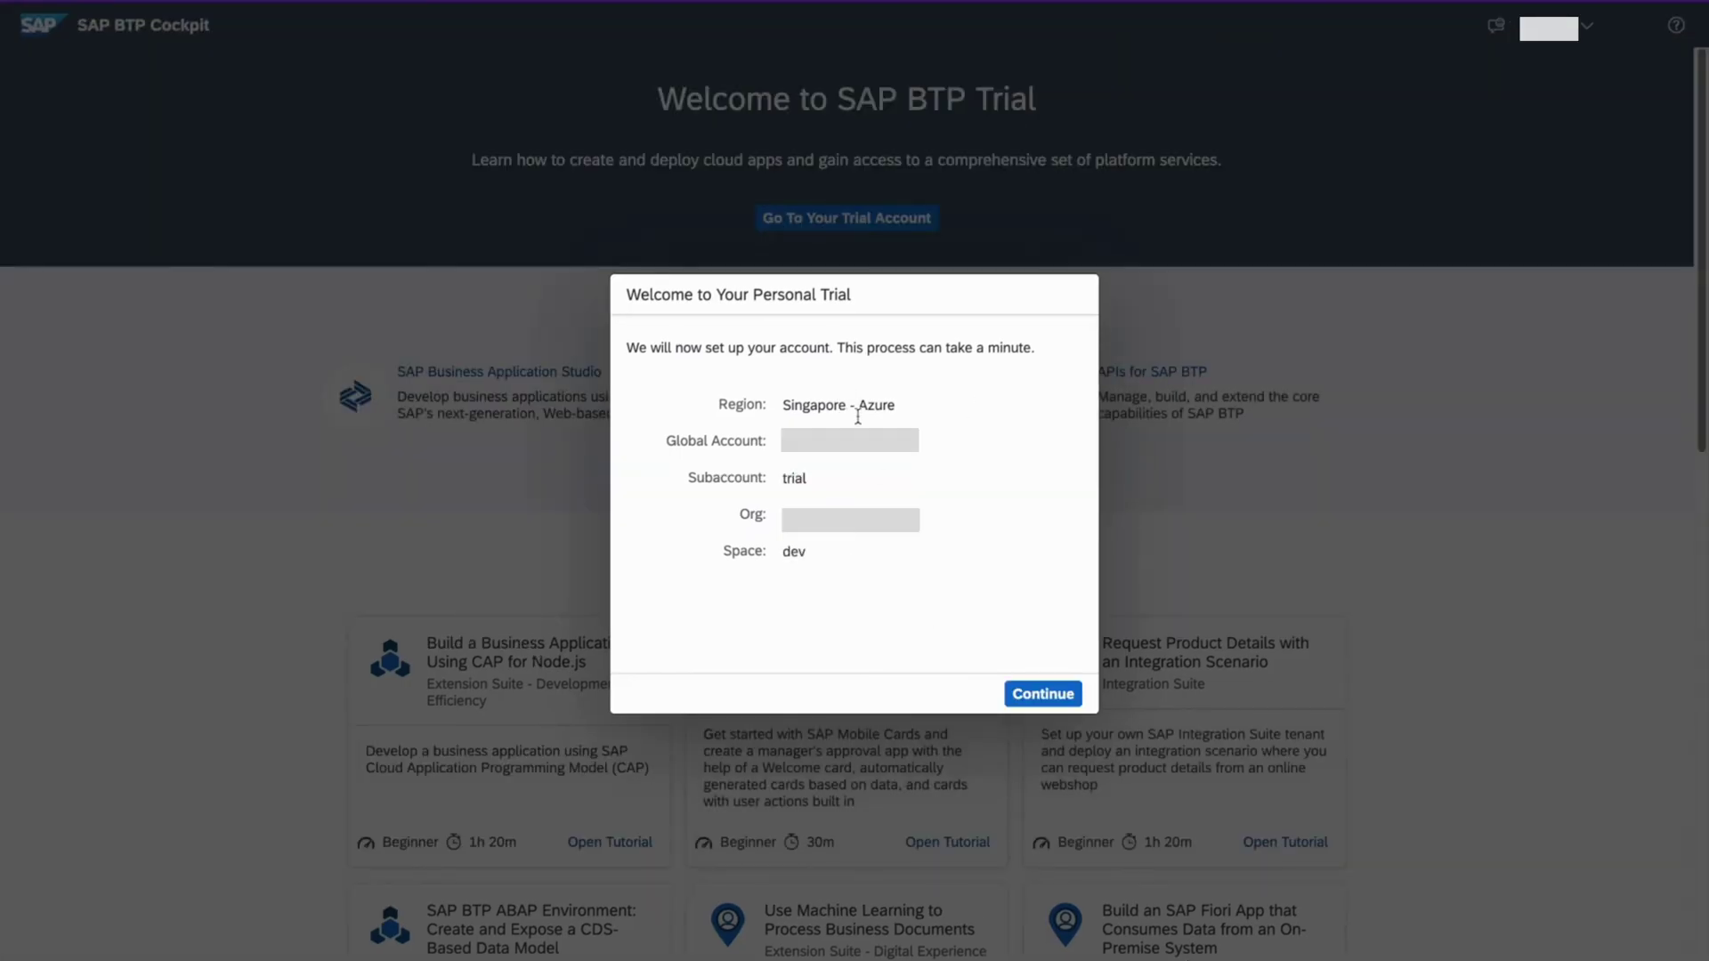
left_click(795, 479)
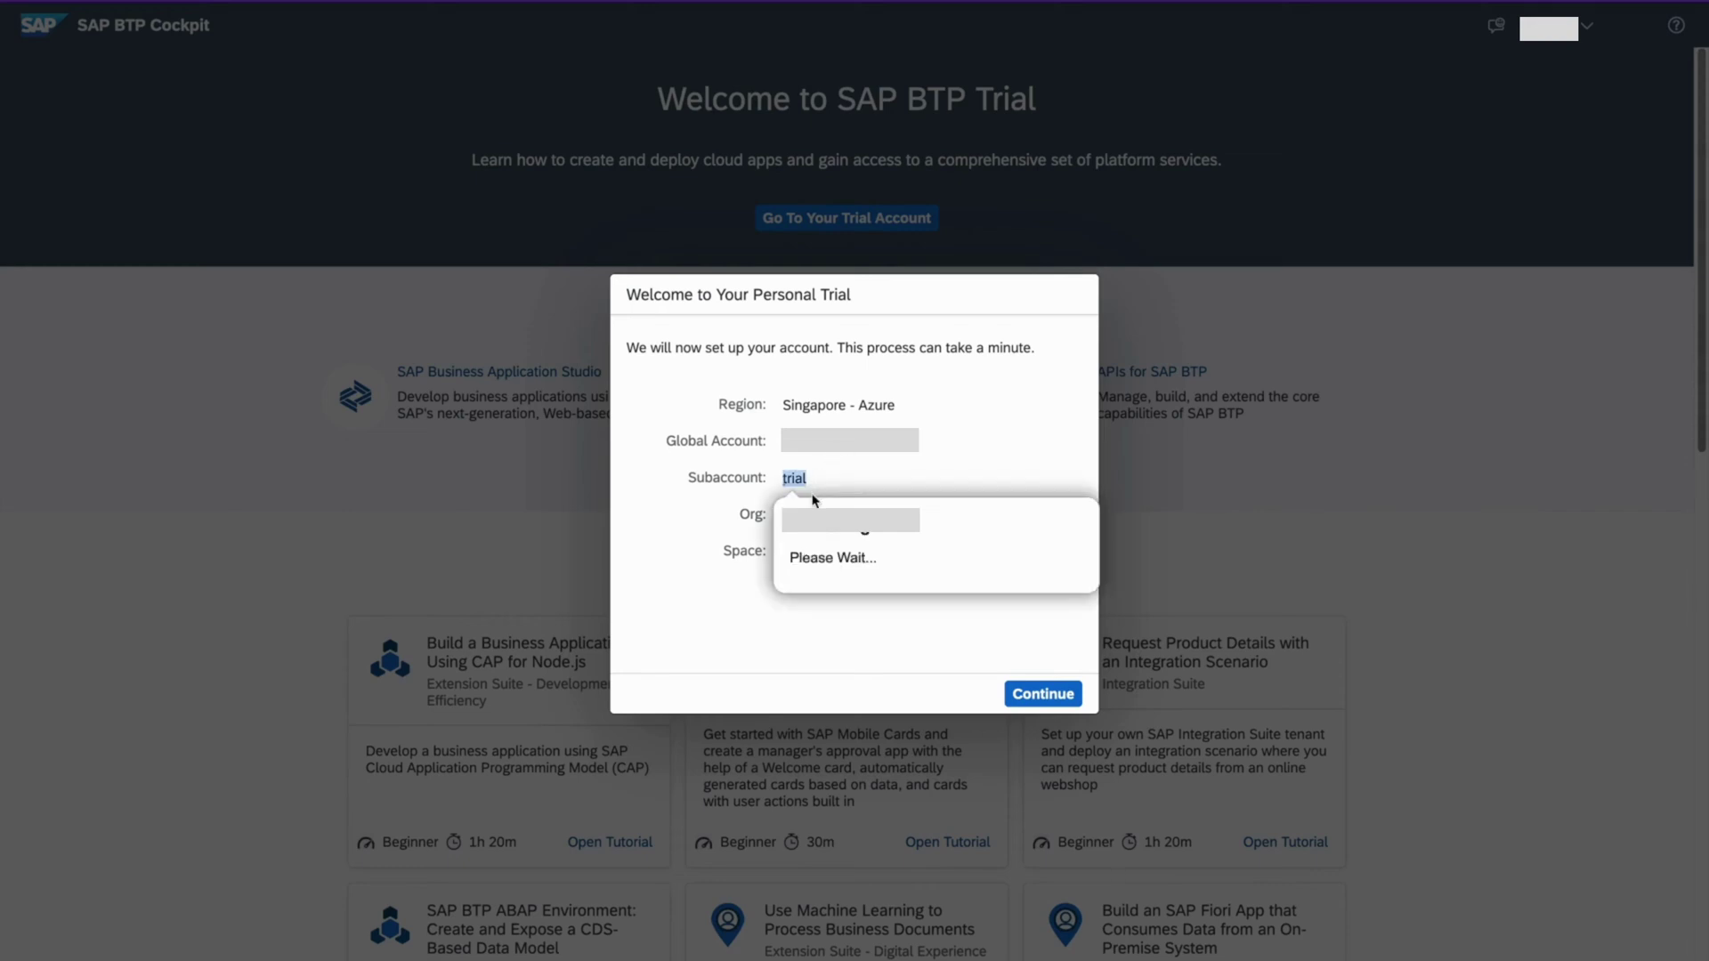
left_click(740, 534)
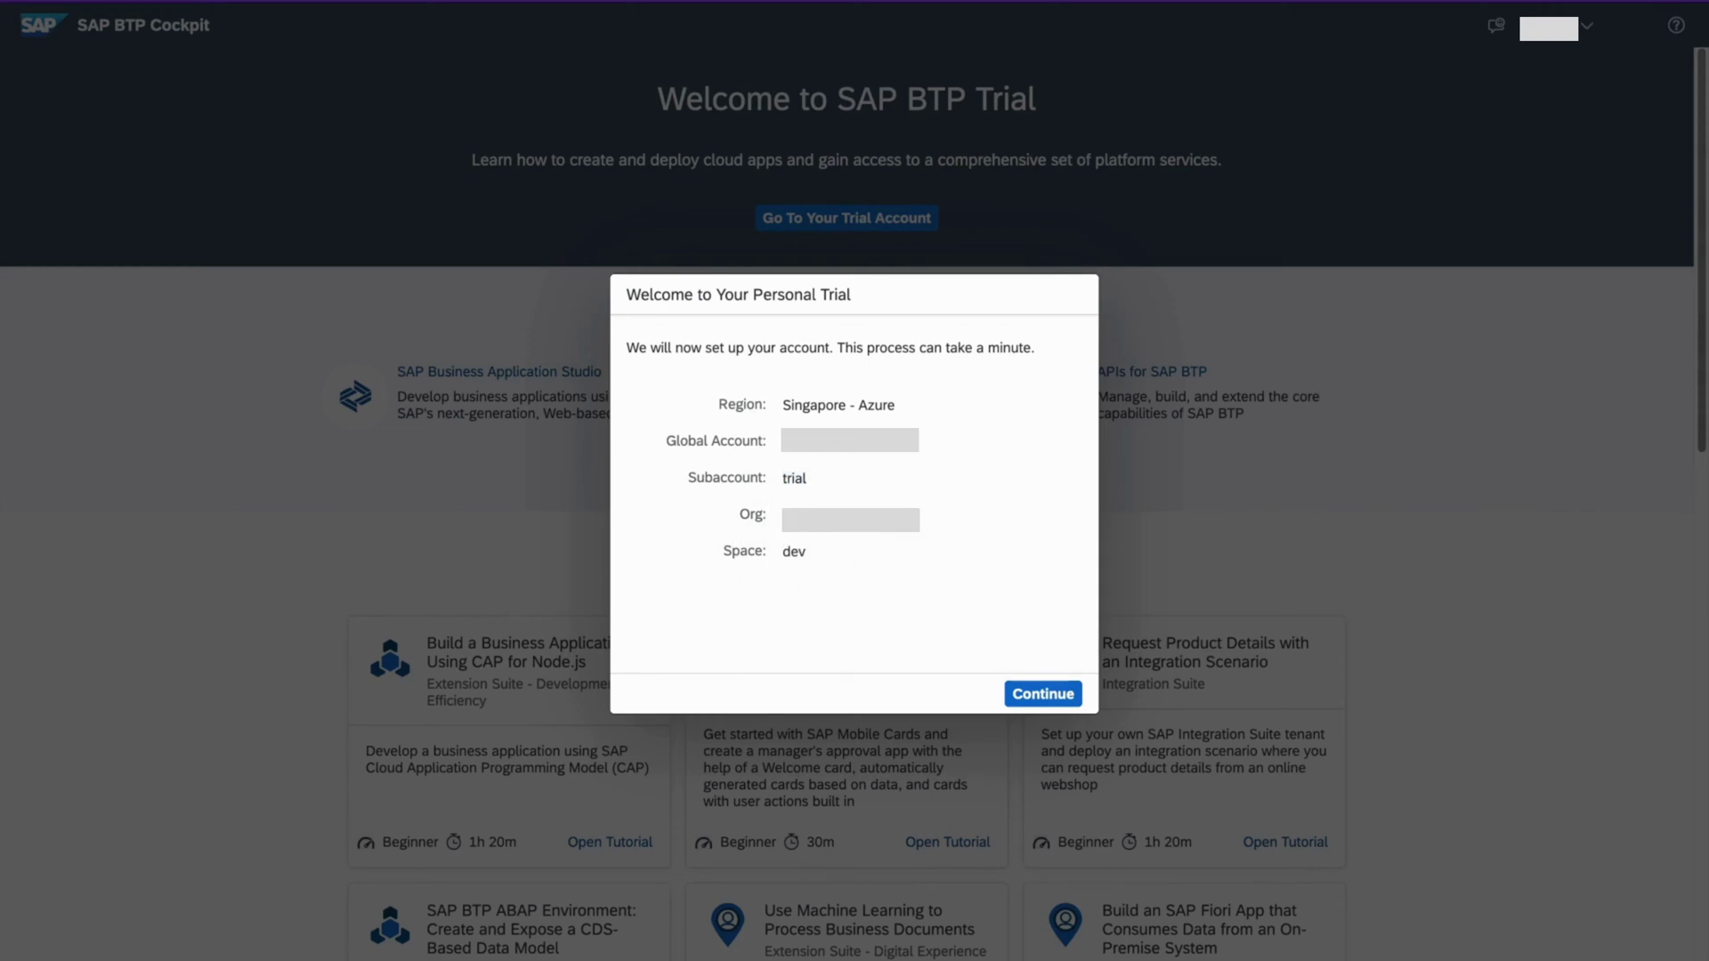
left_click(1040, 695)
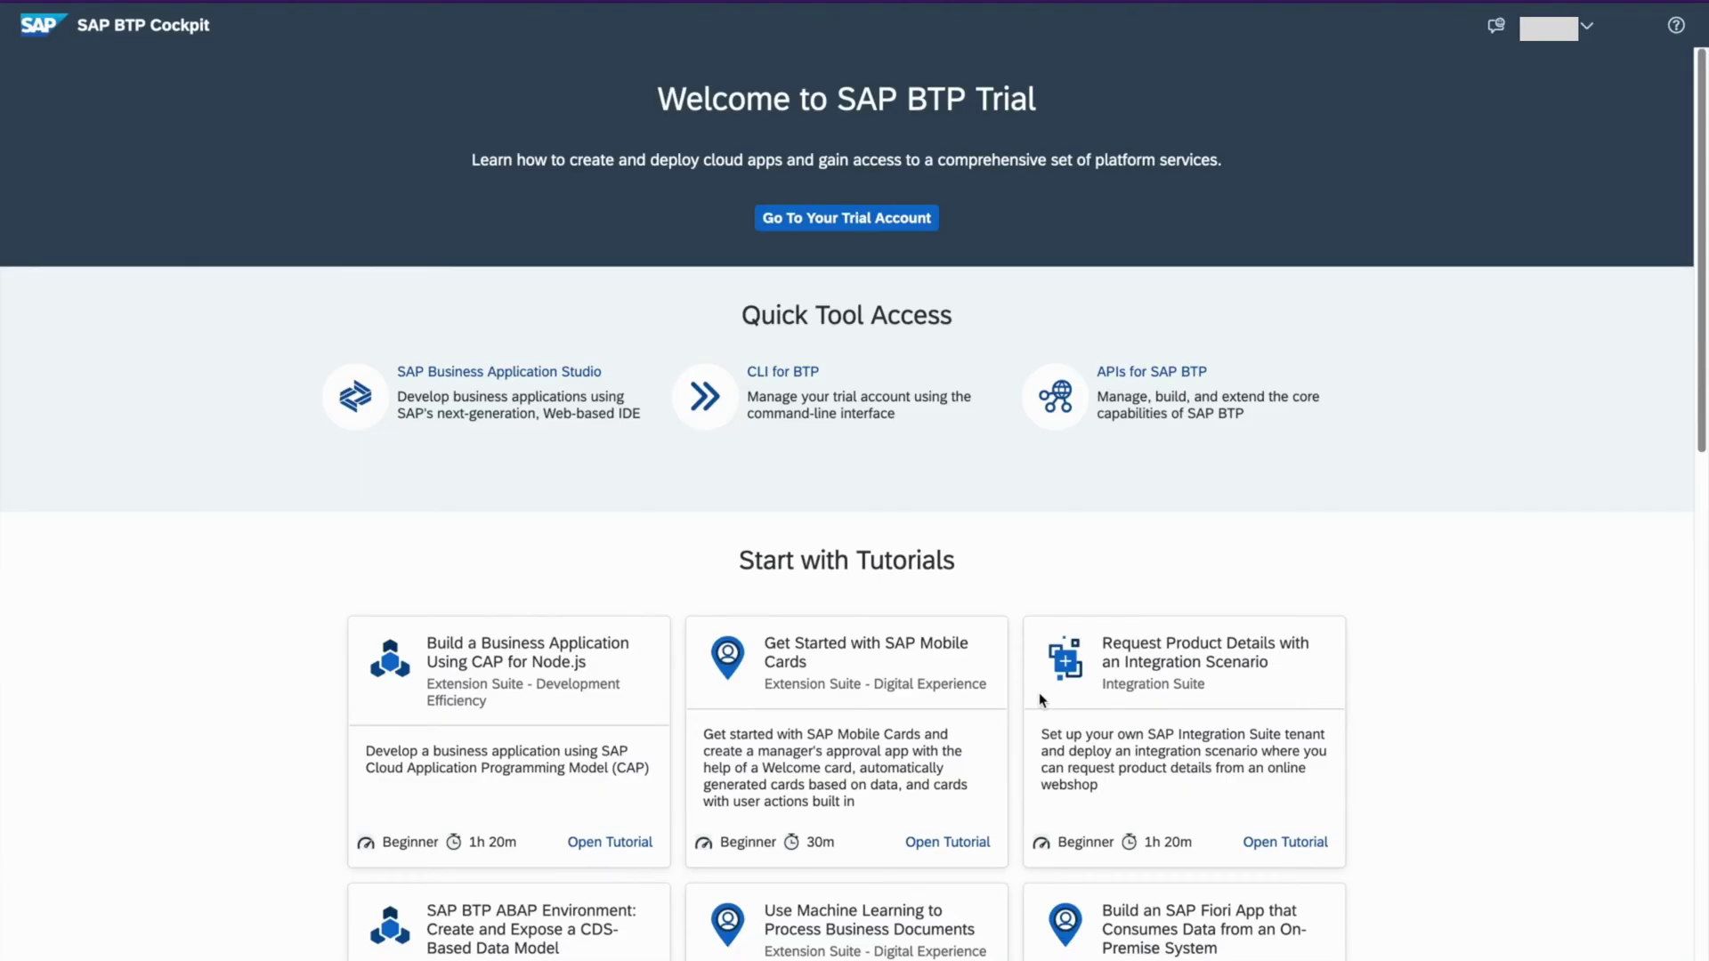
Open the new trial account and dismiss the New SAP BTP Trial Period notice.
left_click(845, 221)
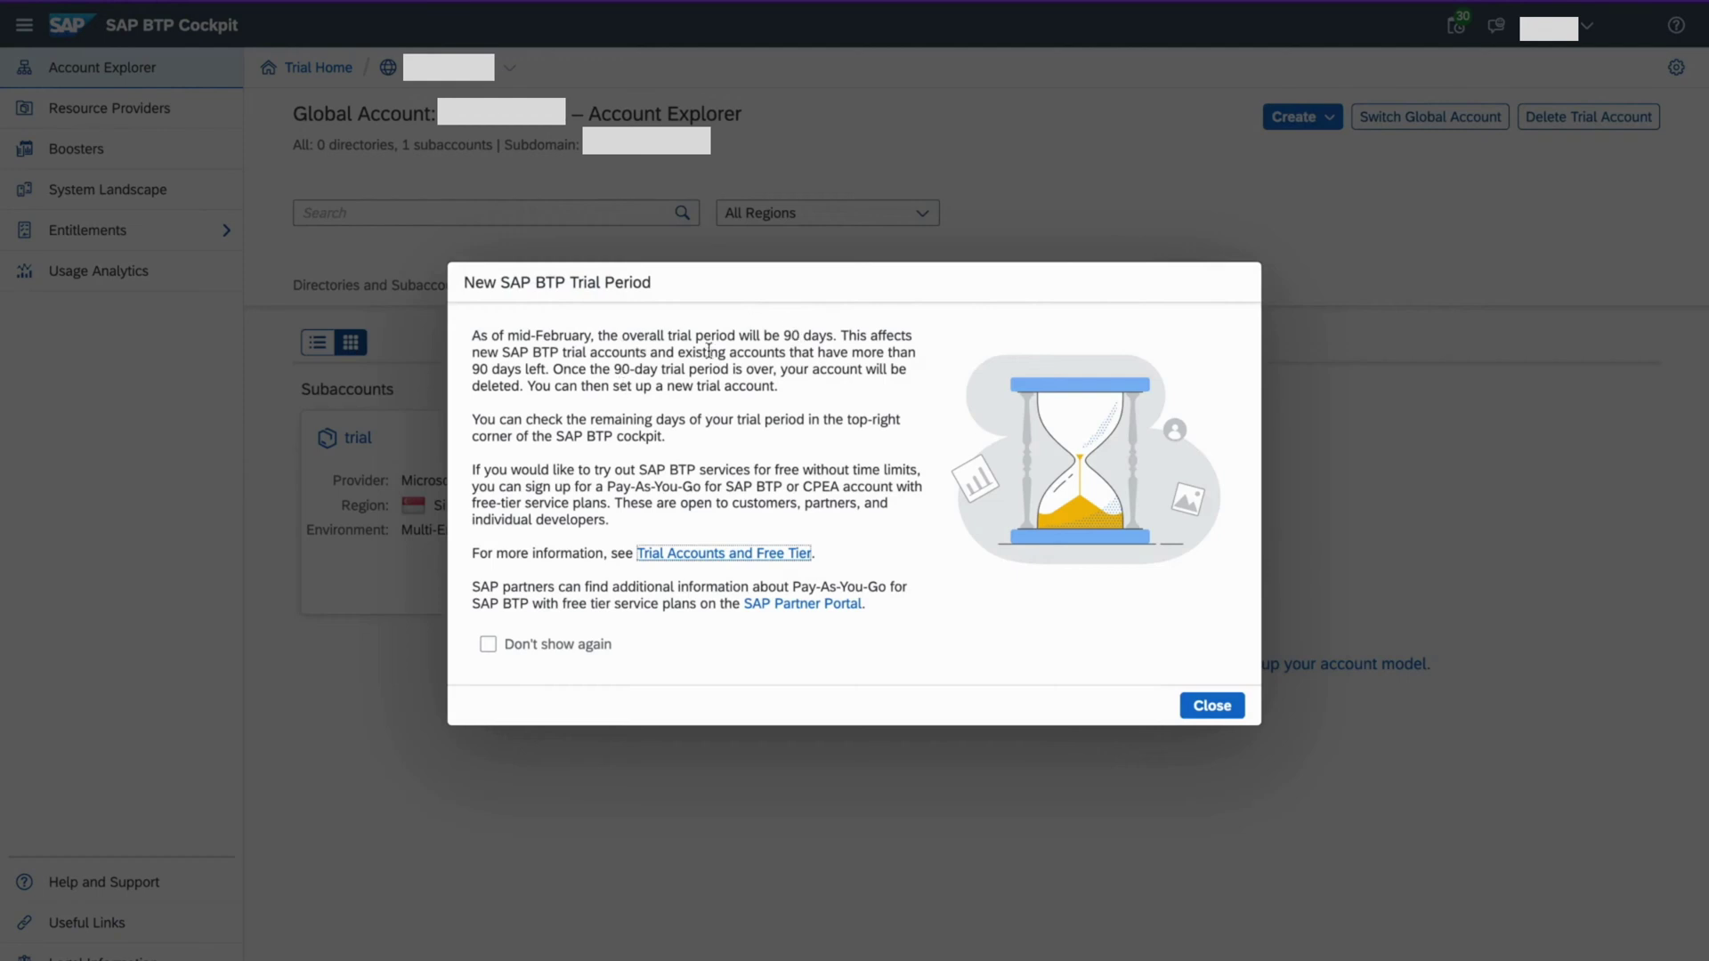
left_click(488, 650)
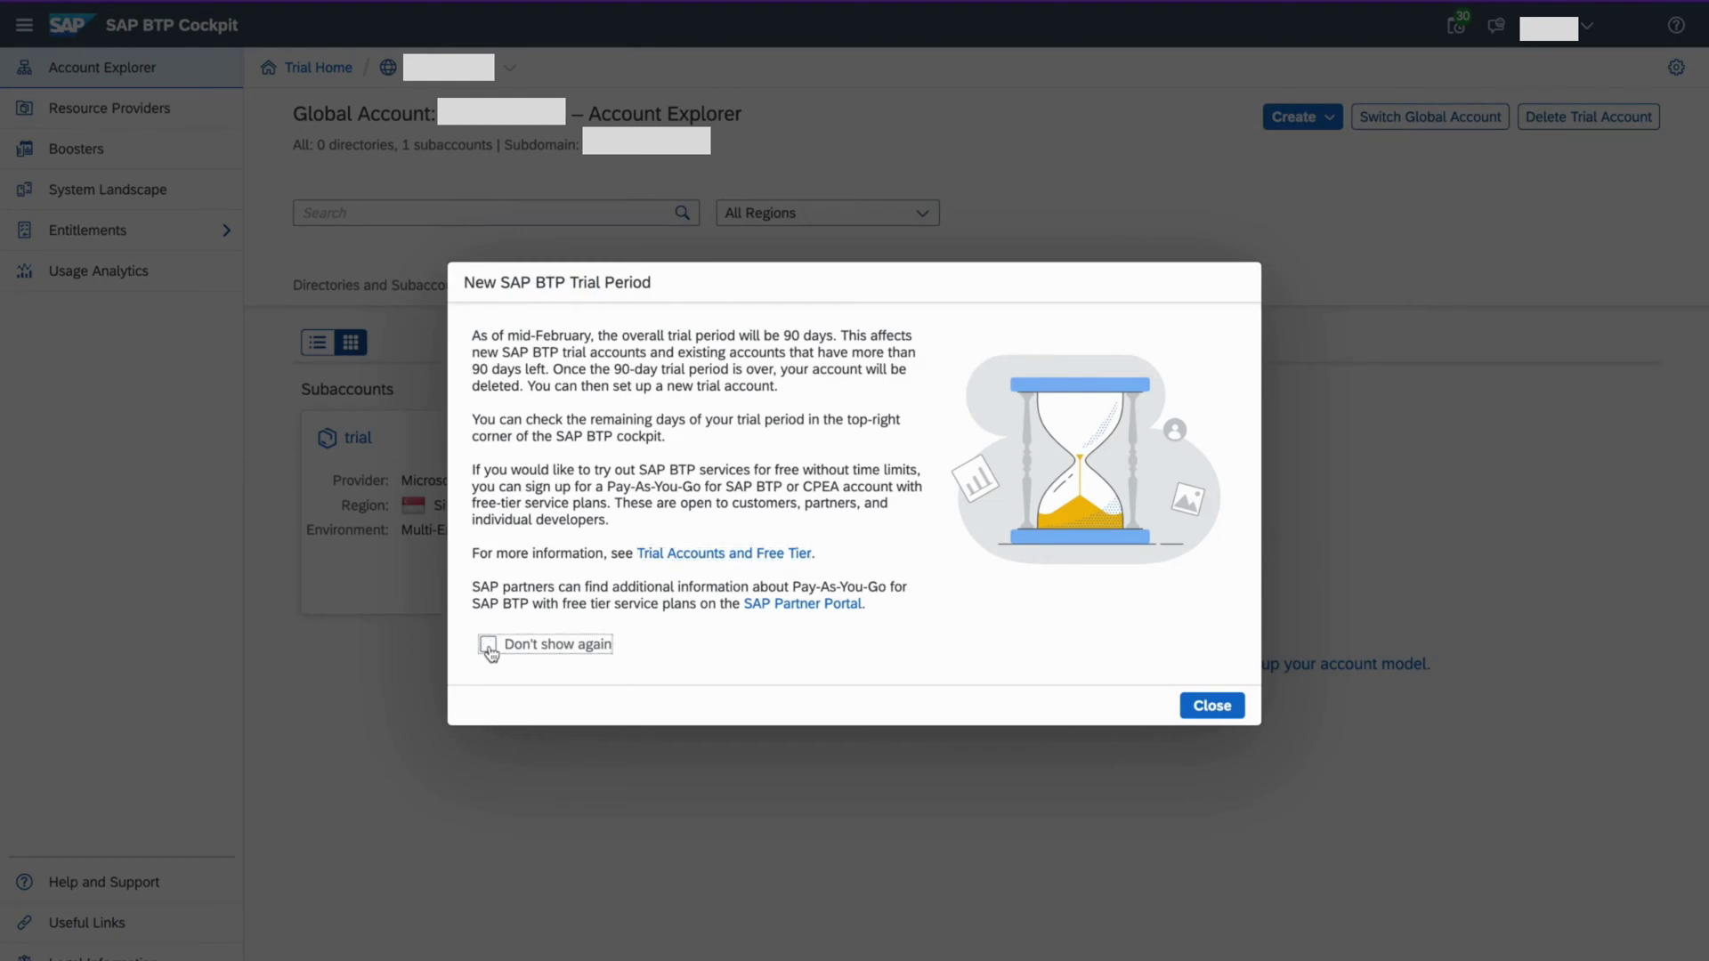
left_click(1210, 704)
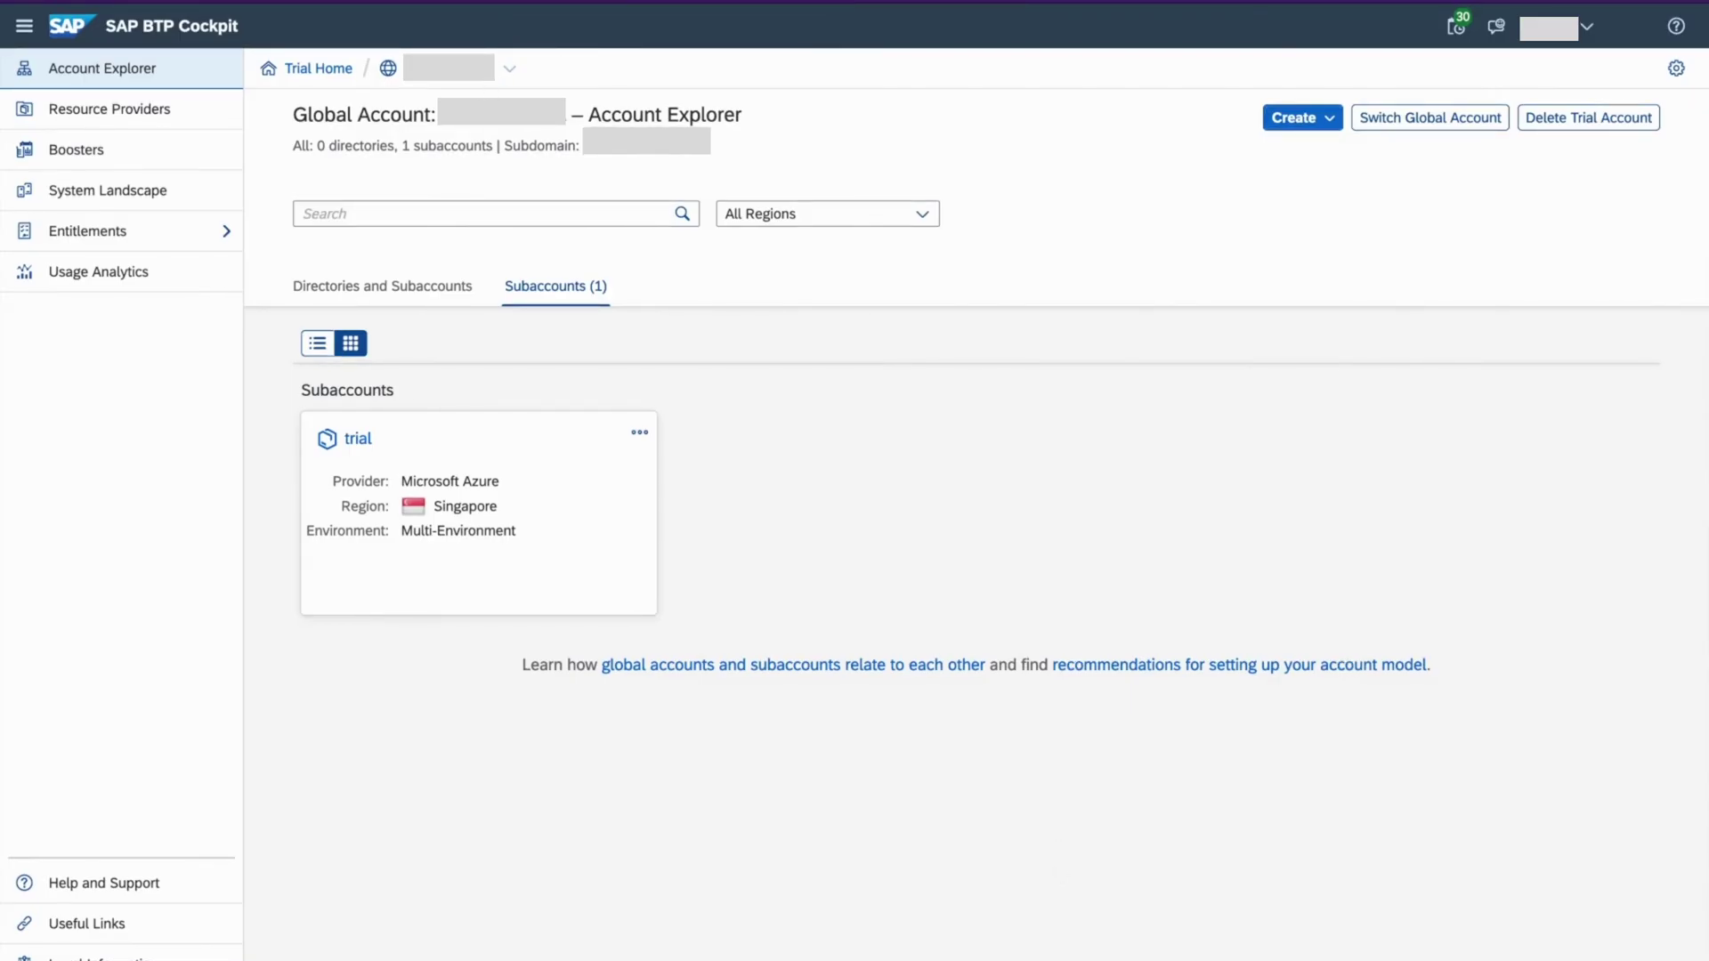
View the global account name and the trial subaccount's overview, and return to the account explorer.
left_click_drag(463, 120, 572, 117)
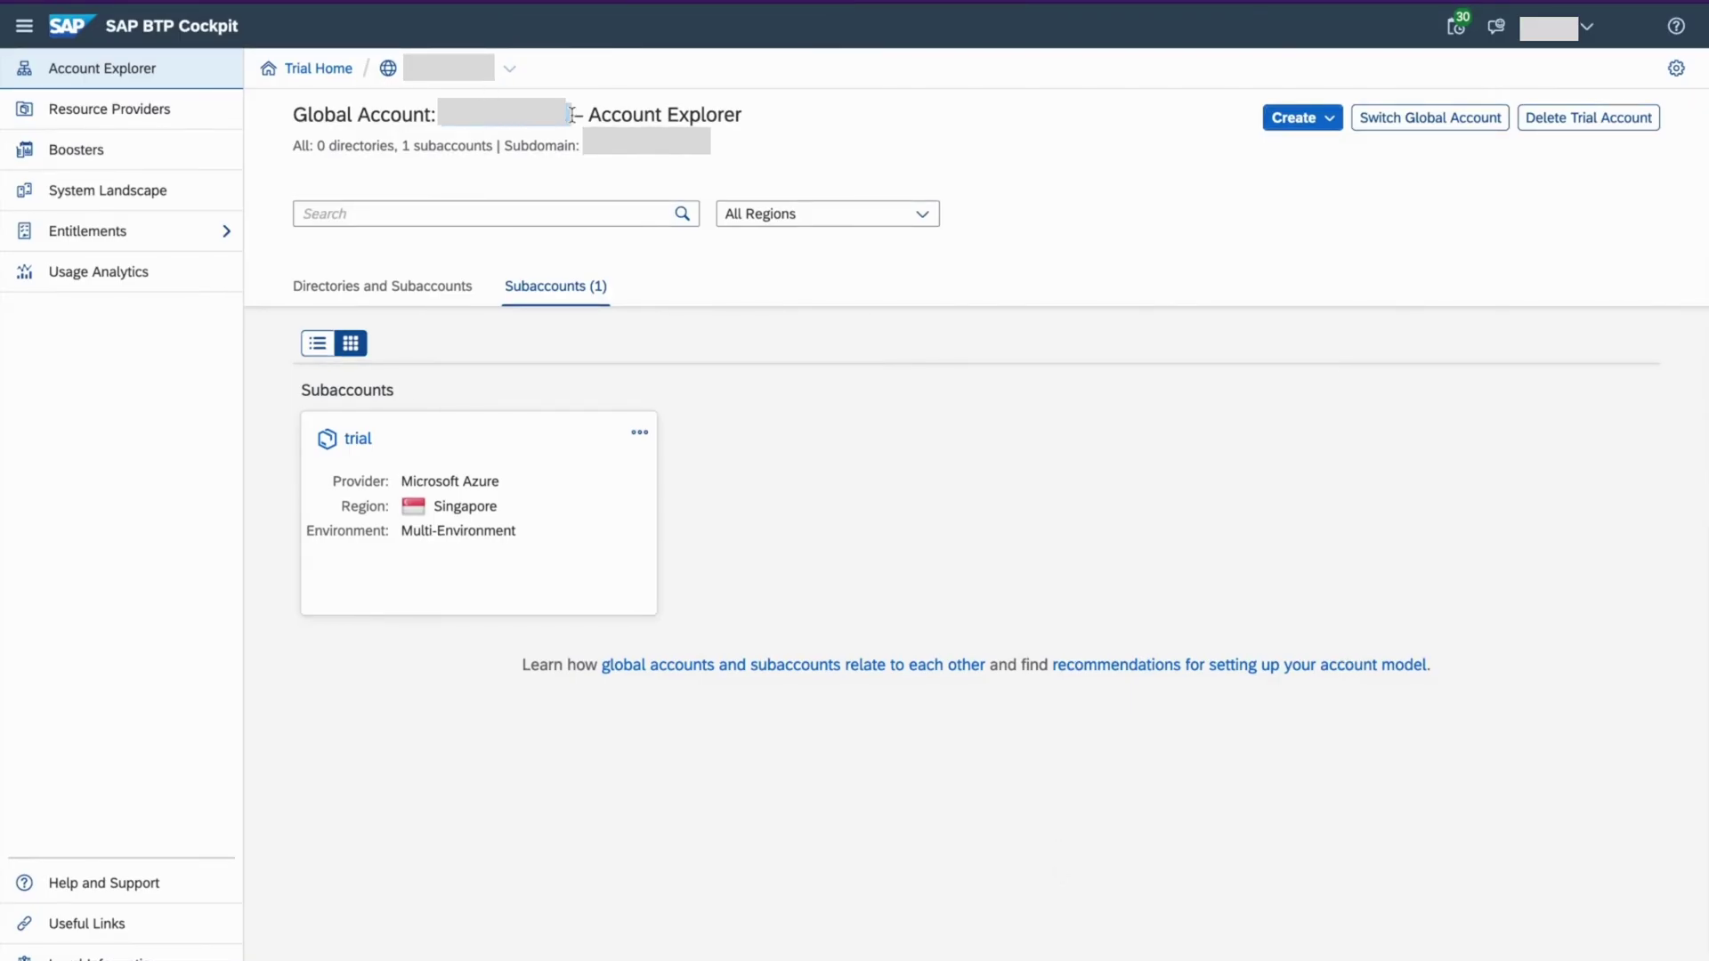
left_click(577, 173)
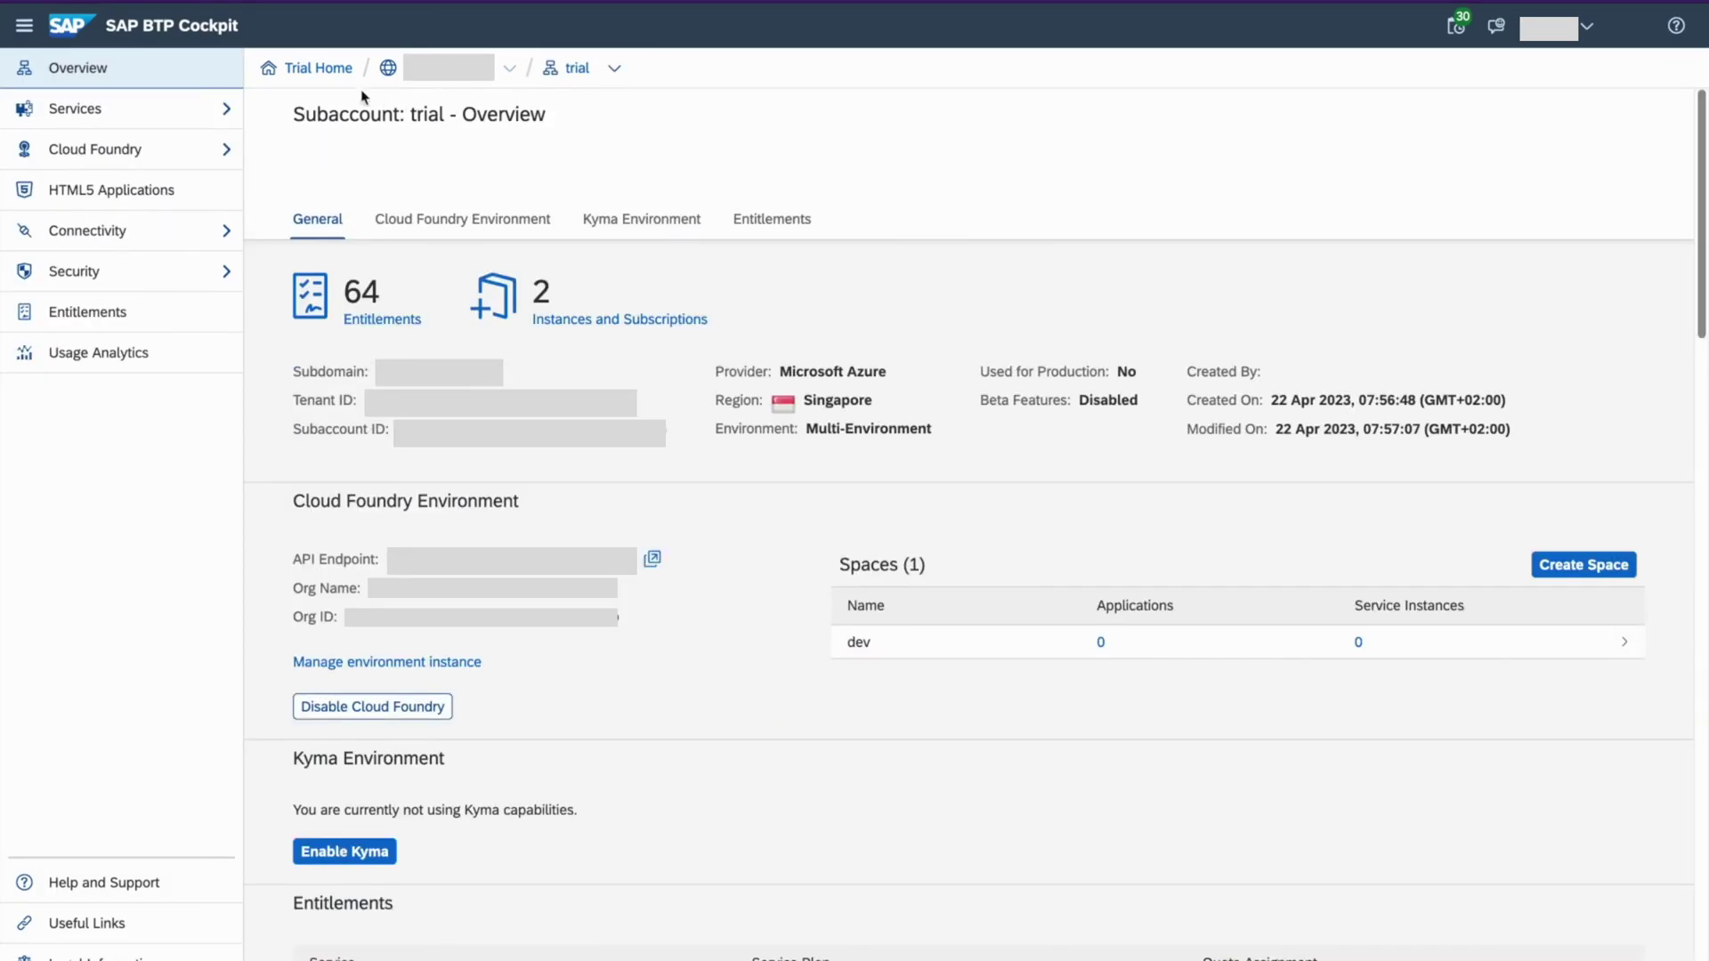
left_click(326, 75)
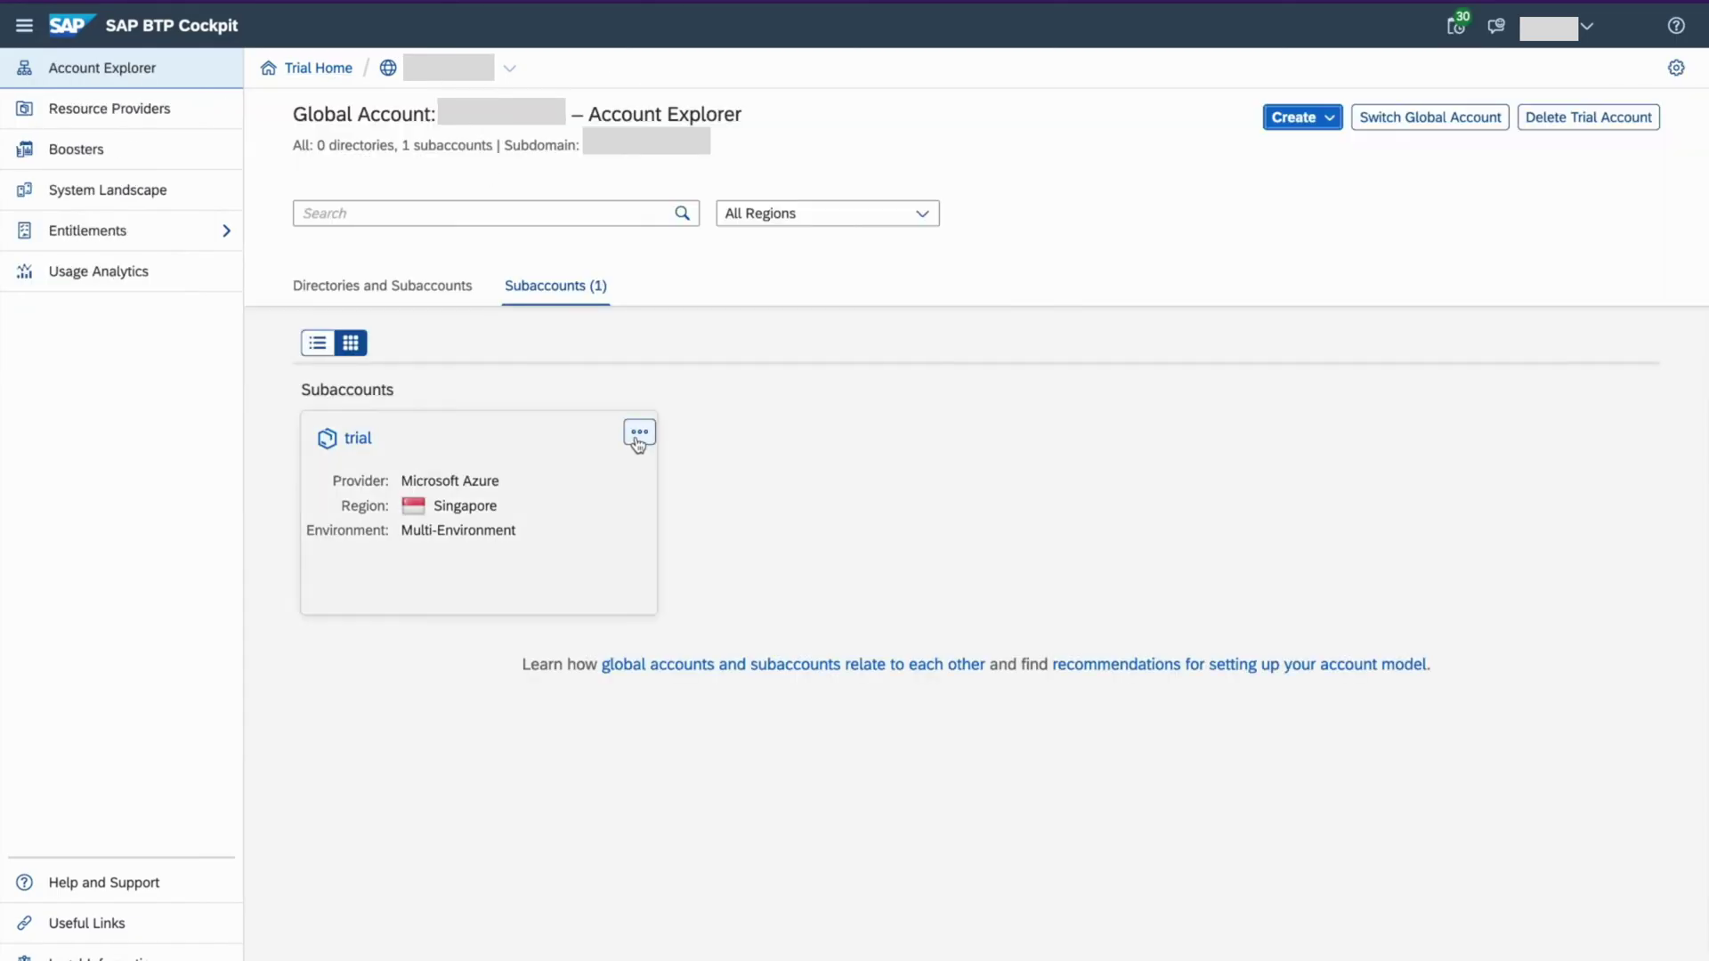
Edit the trial subaccount and change its display name to "SAP Integration Suite Account".
left_click(639, 433)
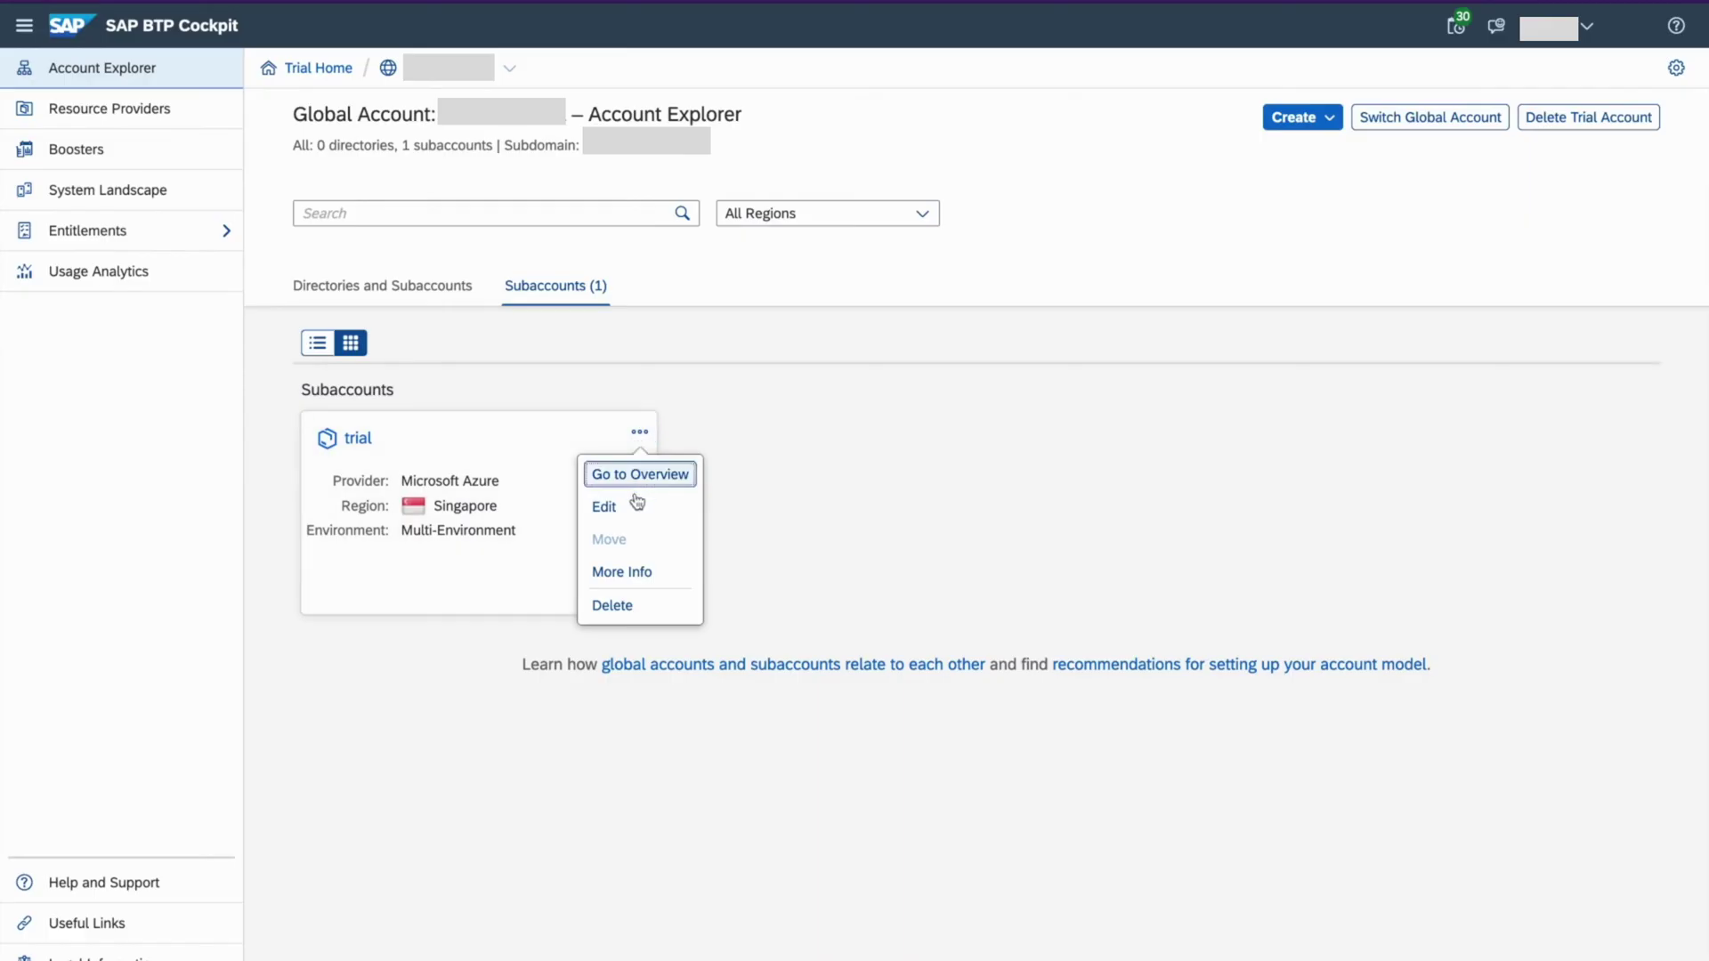
left_click(633, 523)
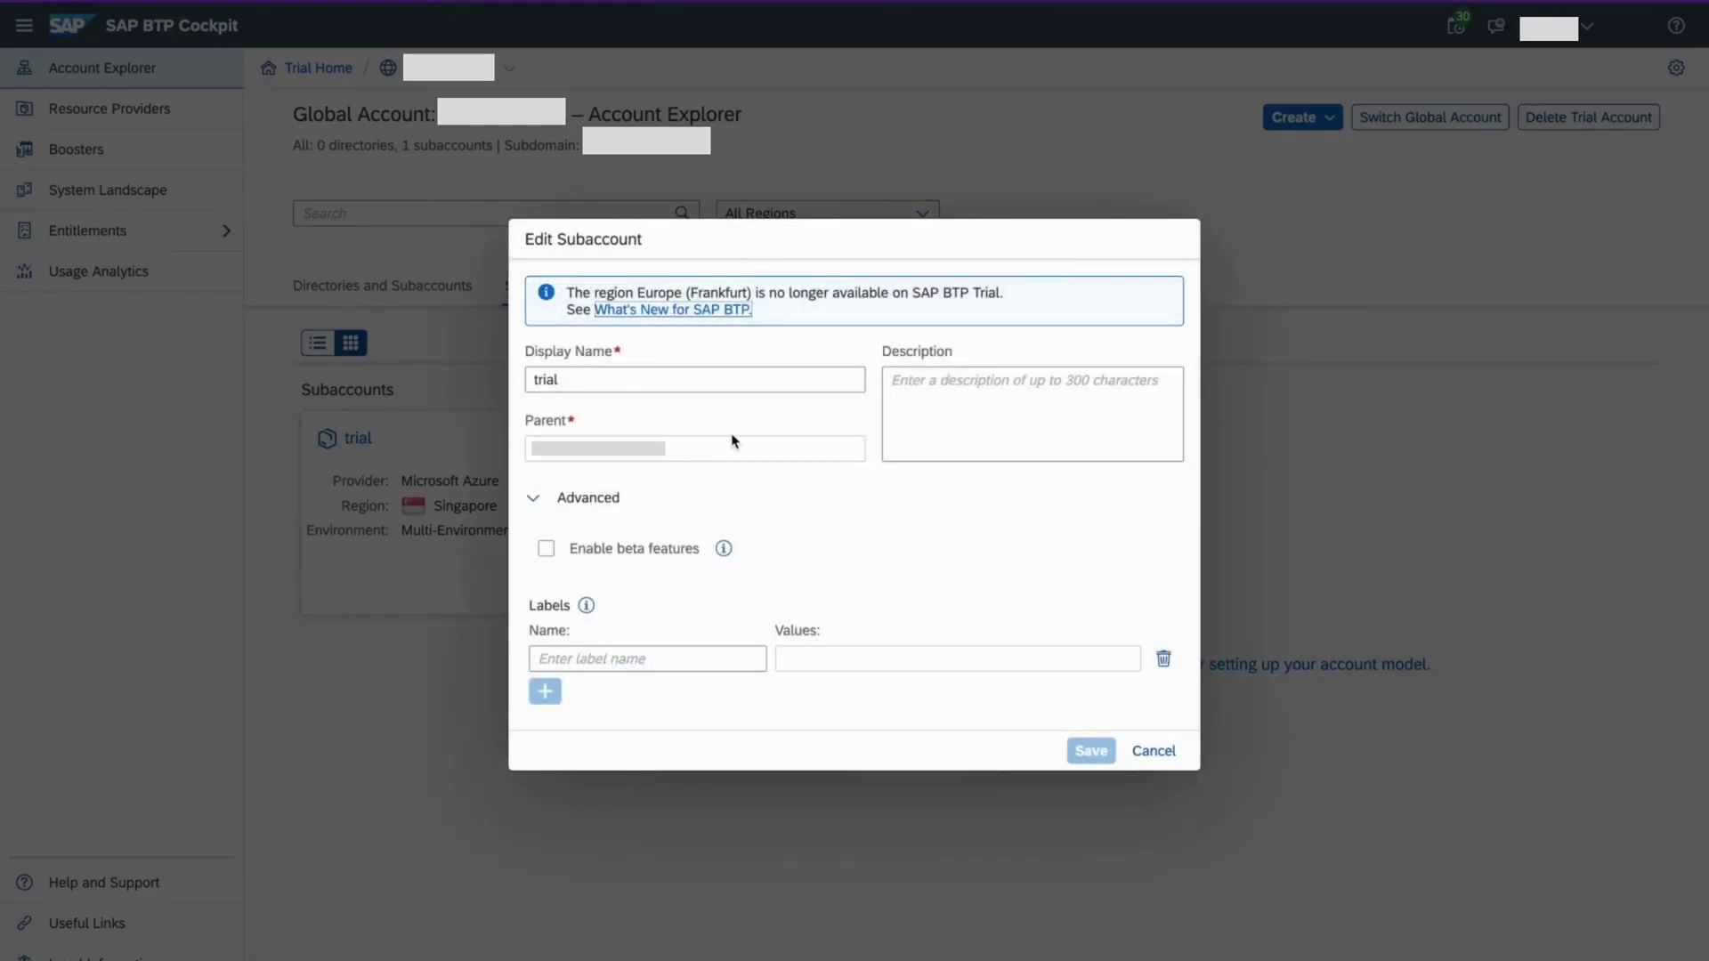
left_click(617, 379)
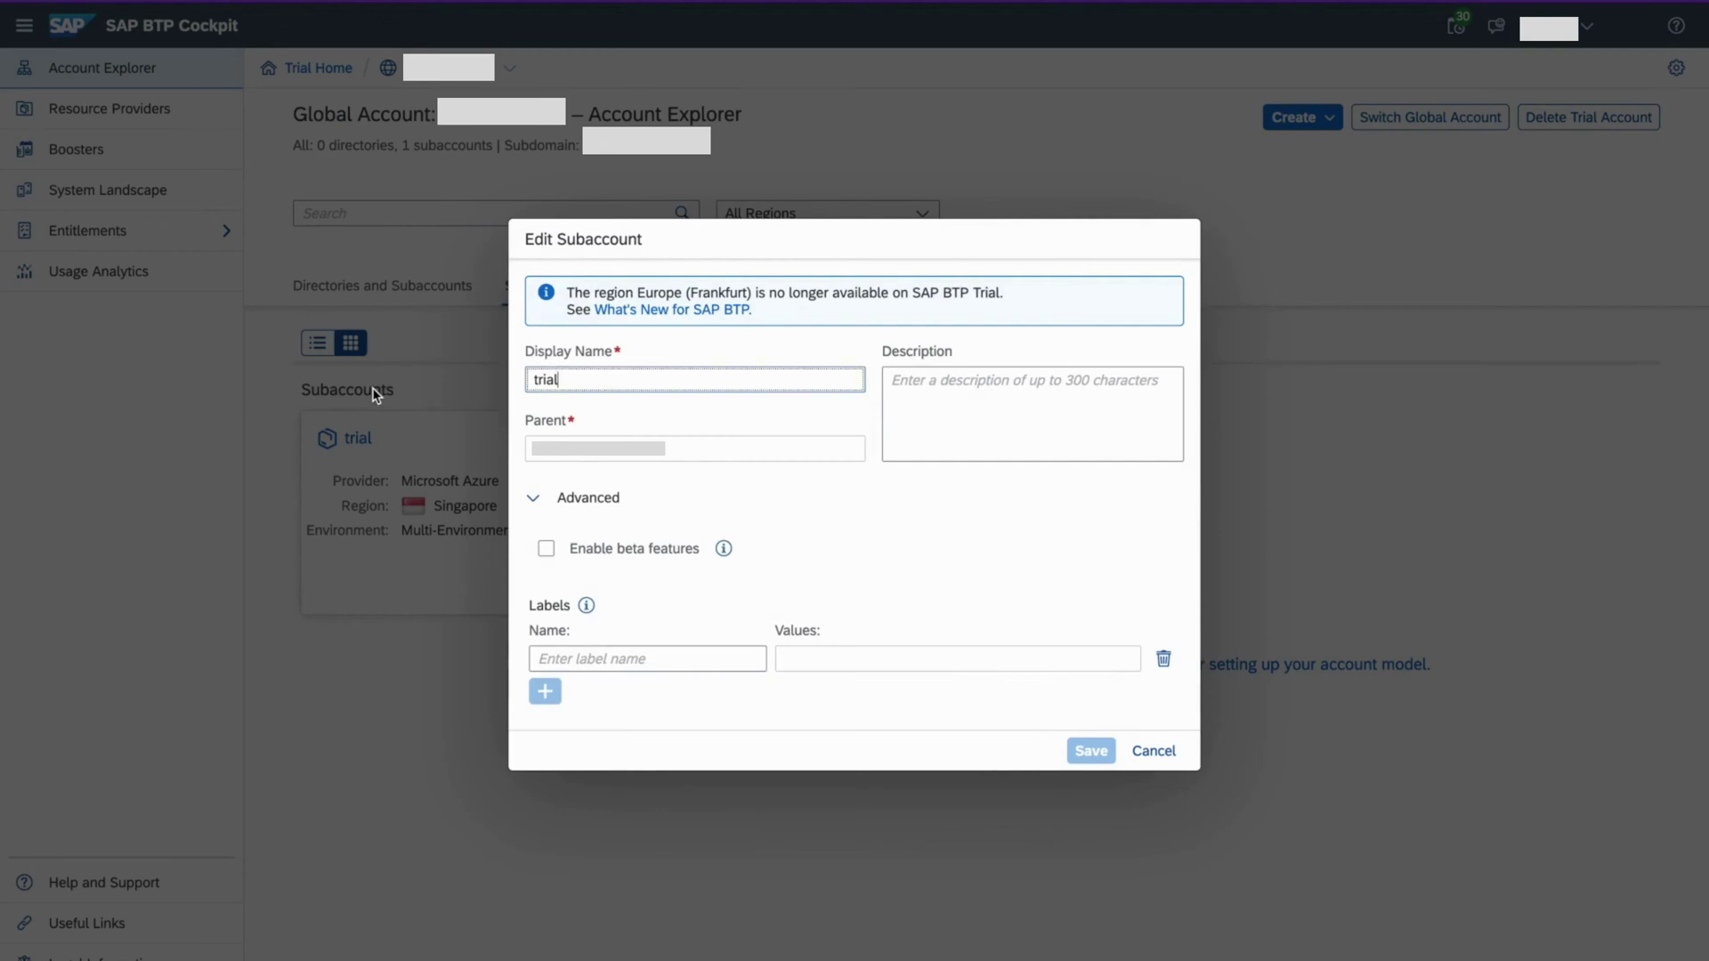
key("BackSpace")
key("BackSpace")
key("BackSpace")
key("BackSpace")
key("BackSpace")
type("SAP Integratio")
key("BackSpace")
key("BackSpace")
key("BackSpace")
key("BackSpace")
type("rati")
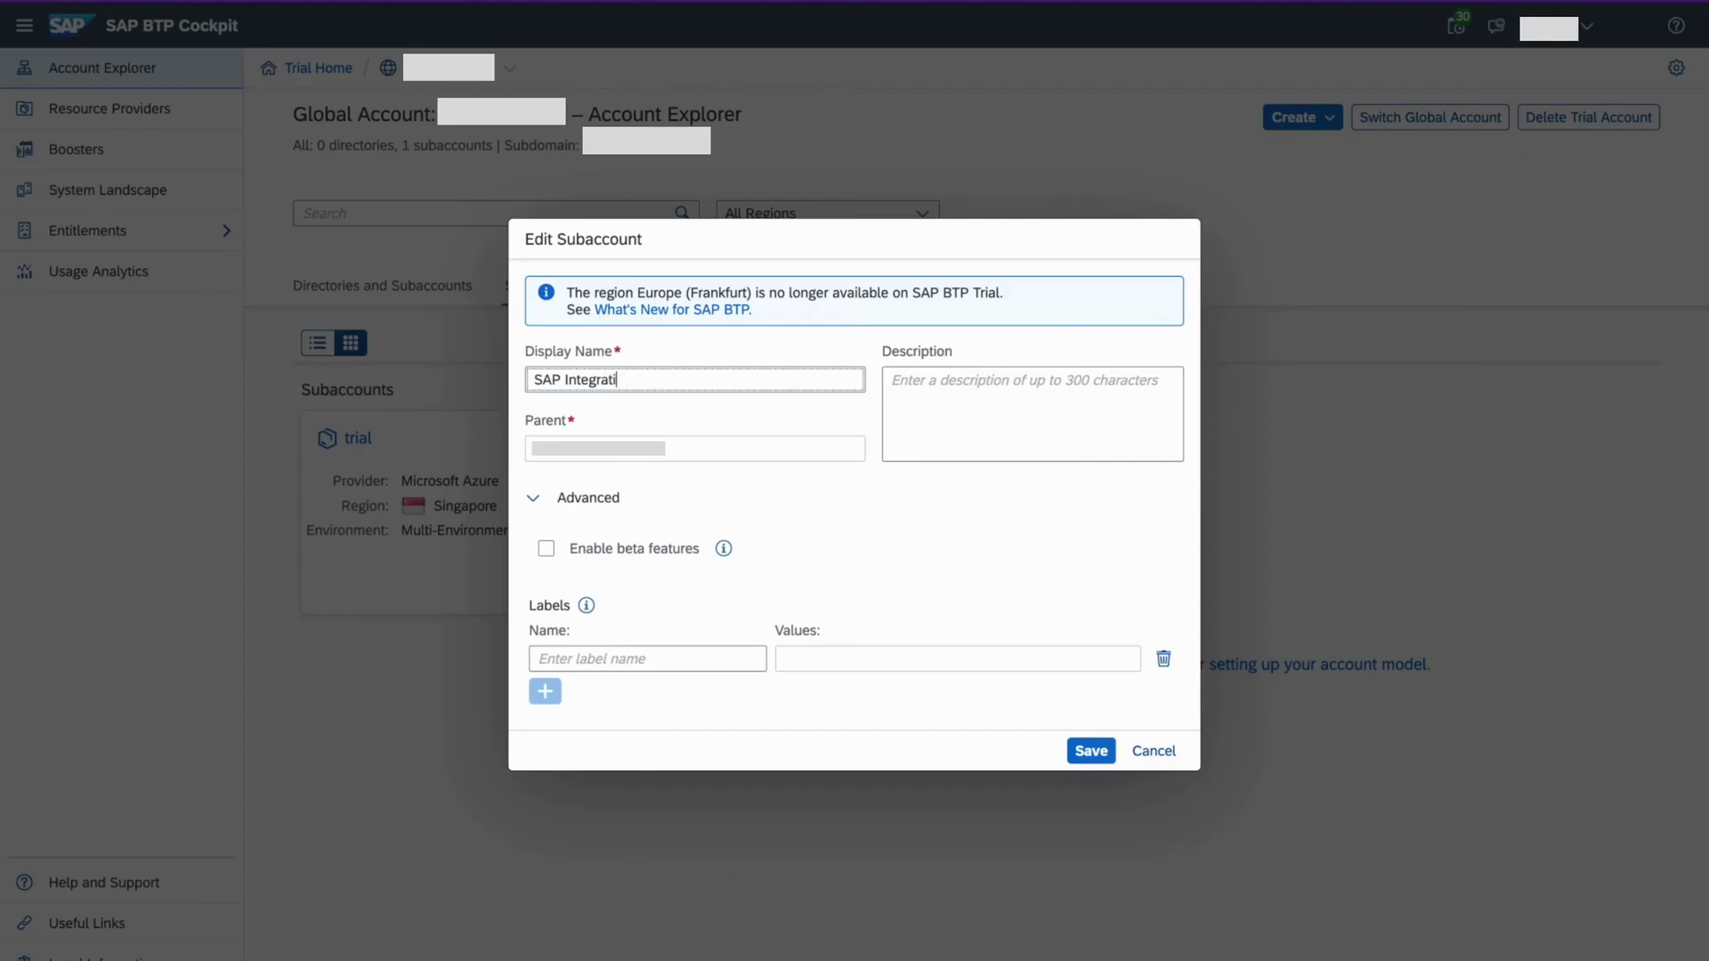
type("on Suite Accoun")
Copy the display name "SAP Integration Suite Account" into the subaccount's description and save the changes.
double_click(709, 381)
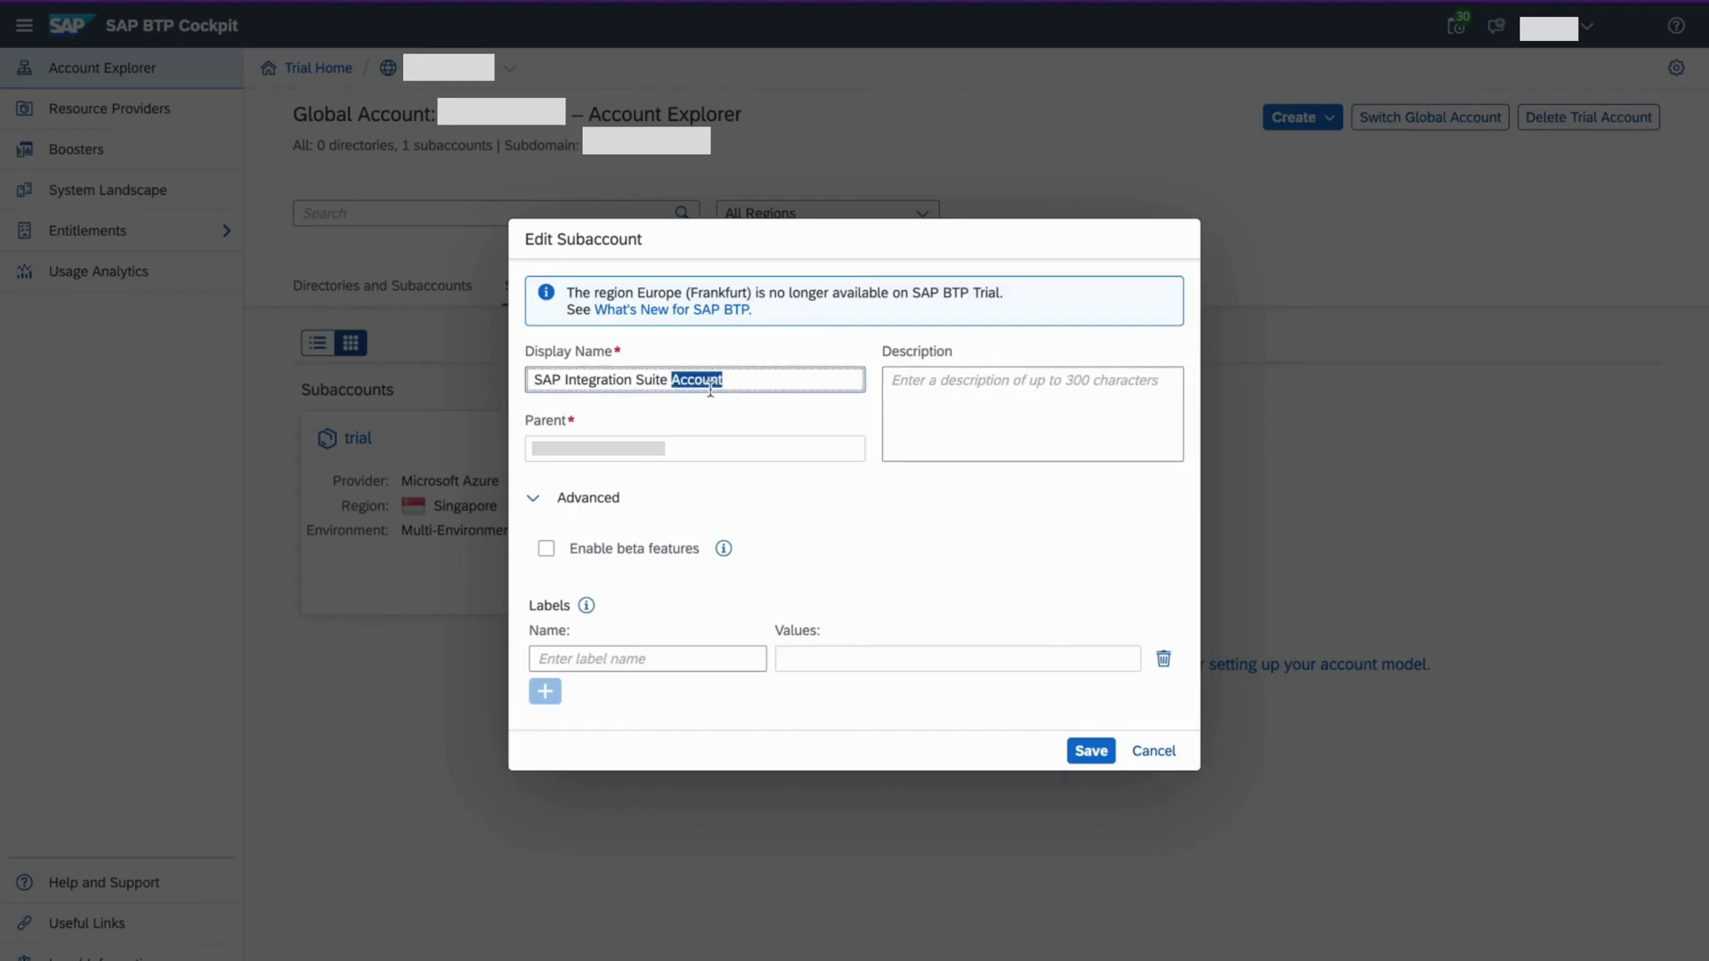
triple_click(709, 380)
key("ctrl+c")
left_click(1011, 423)
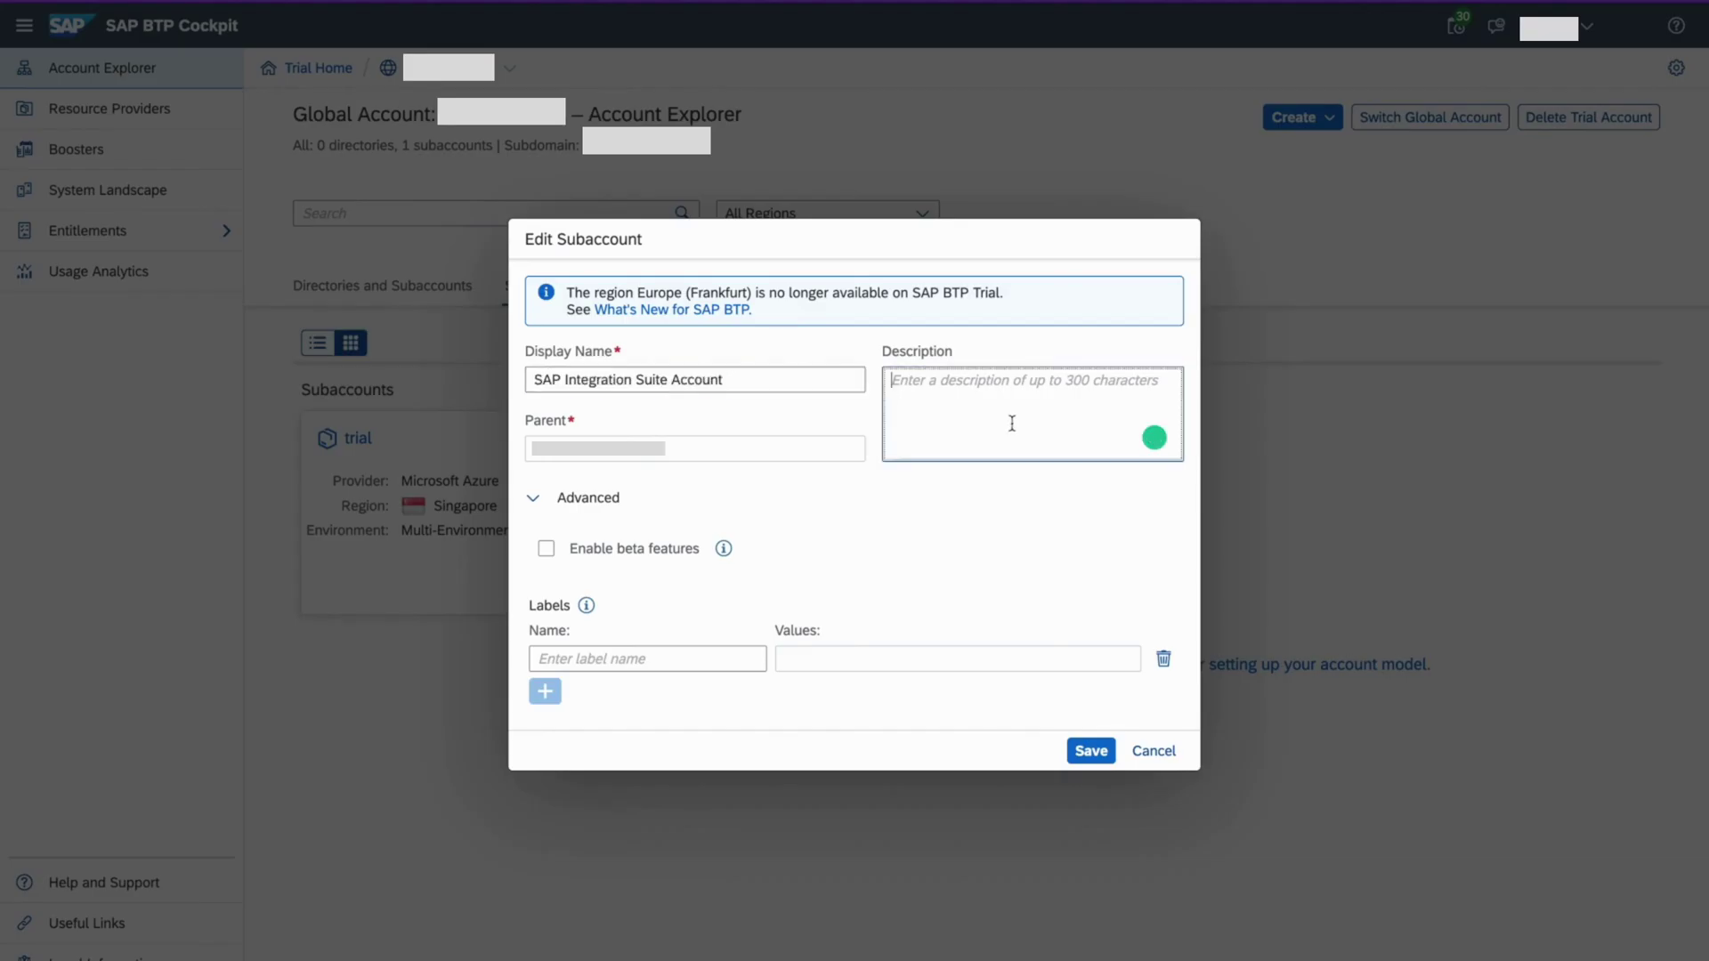
key("ctrl+v")
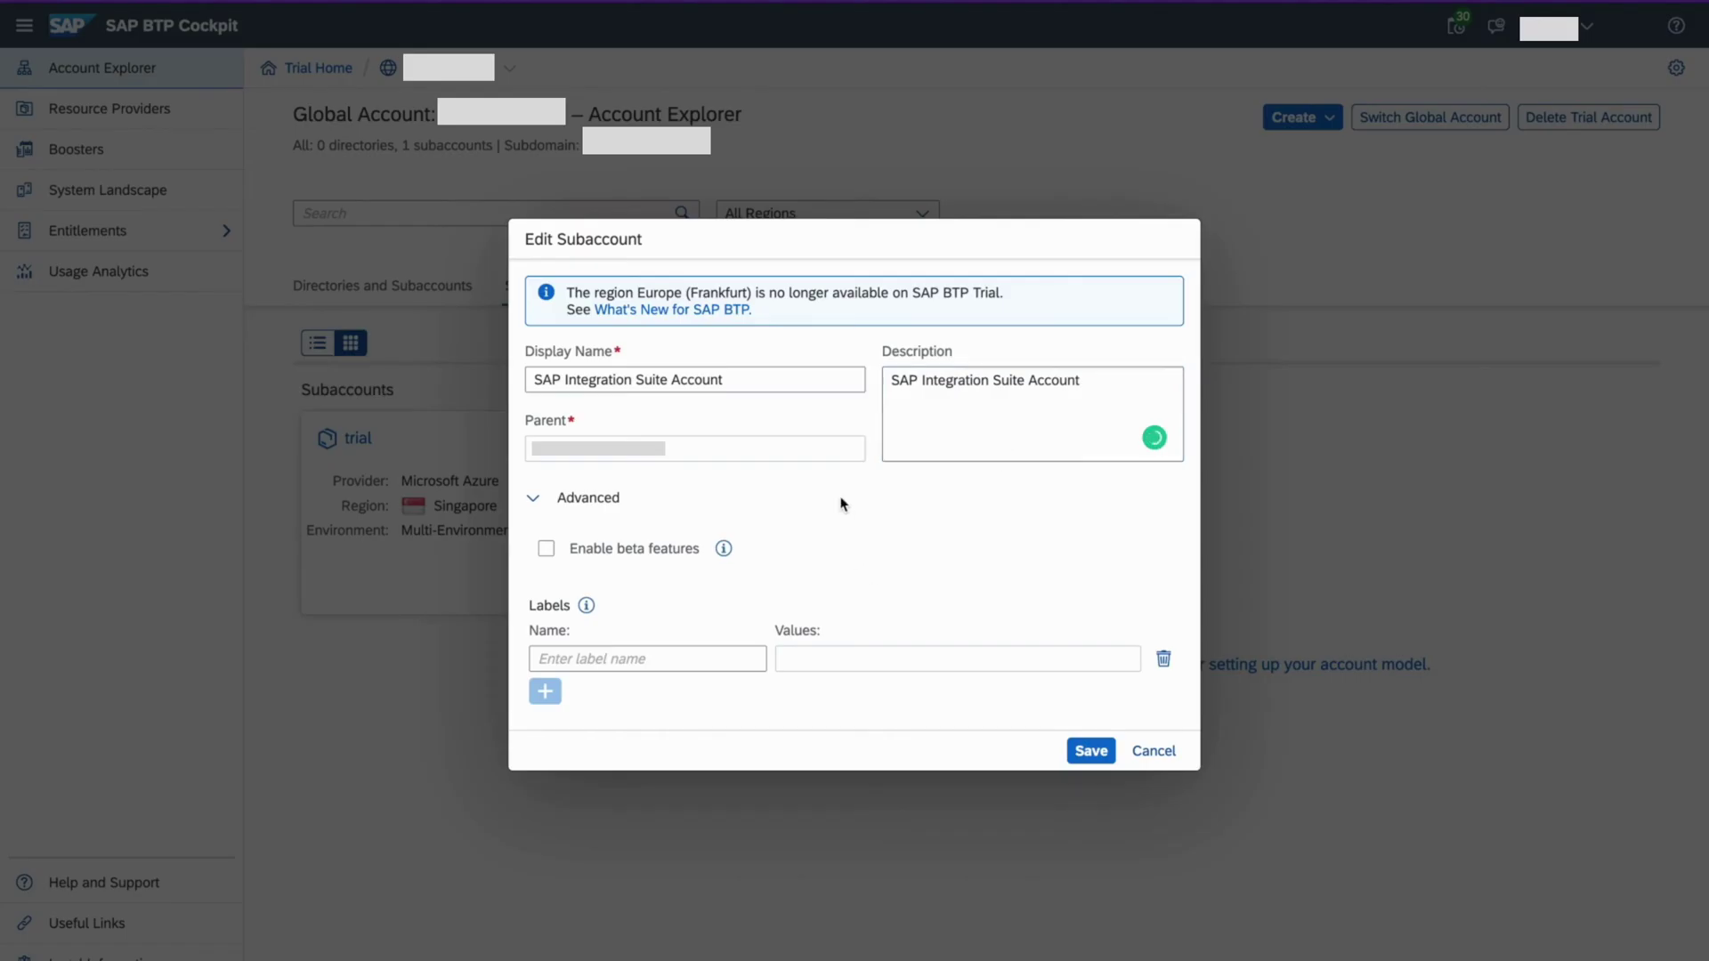
left_click(1091, 751)
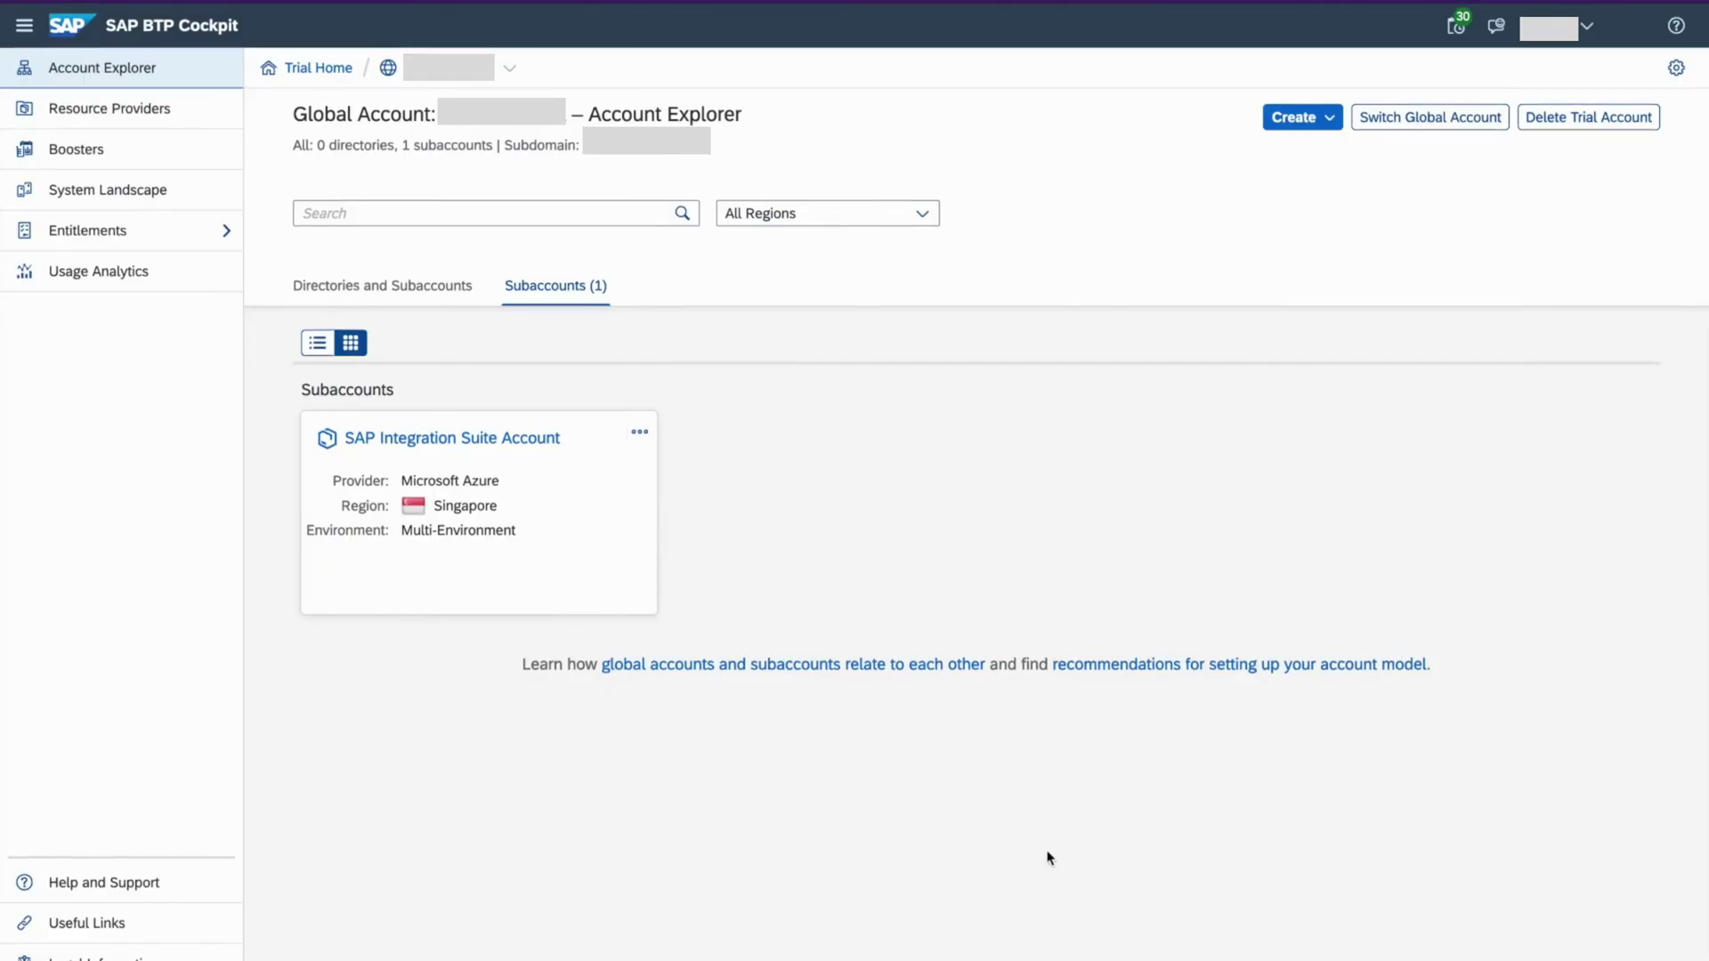
Open the SAP Integration Suite Account subaccount and review its environment type, Cloud Foundry, Kyma and entitlements sections.
left_click(462, 440)
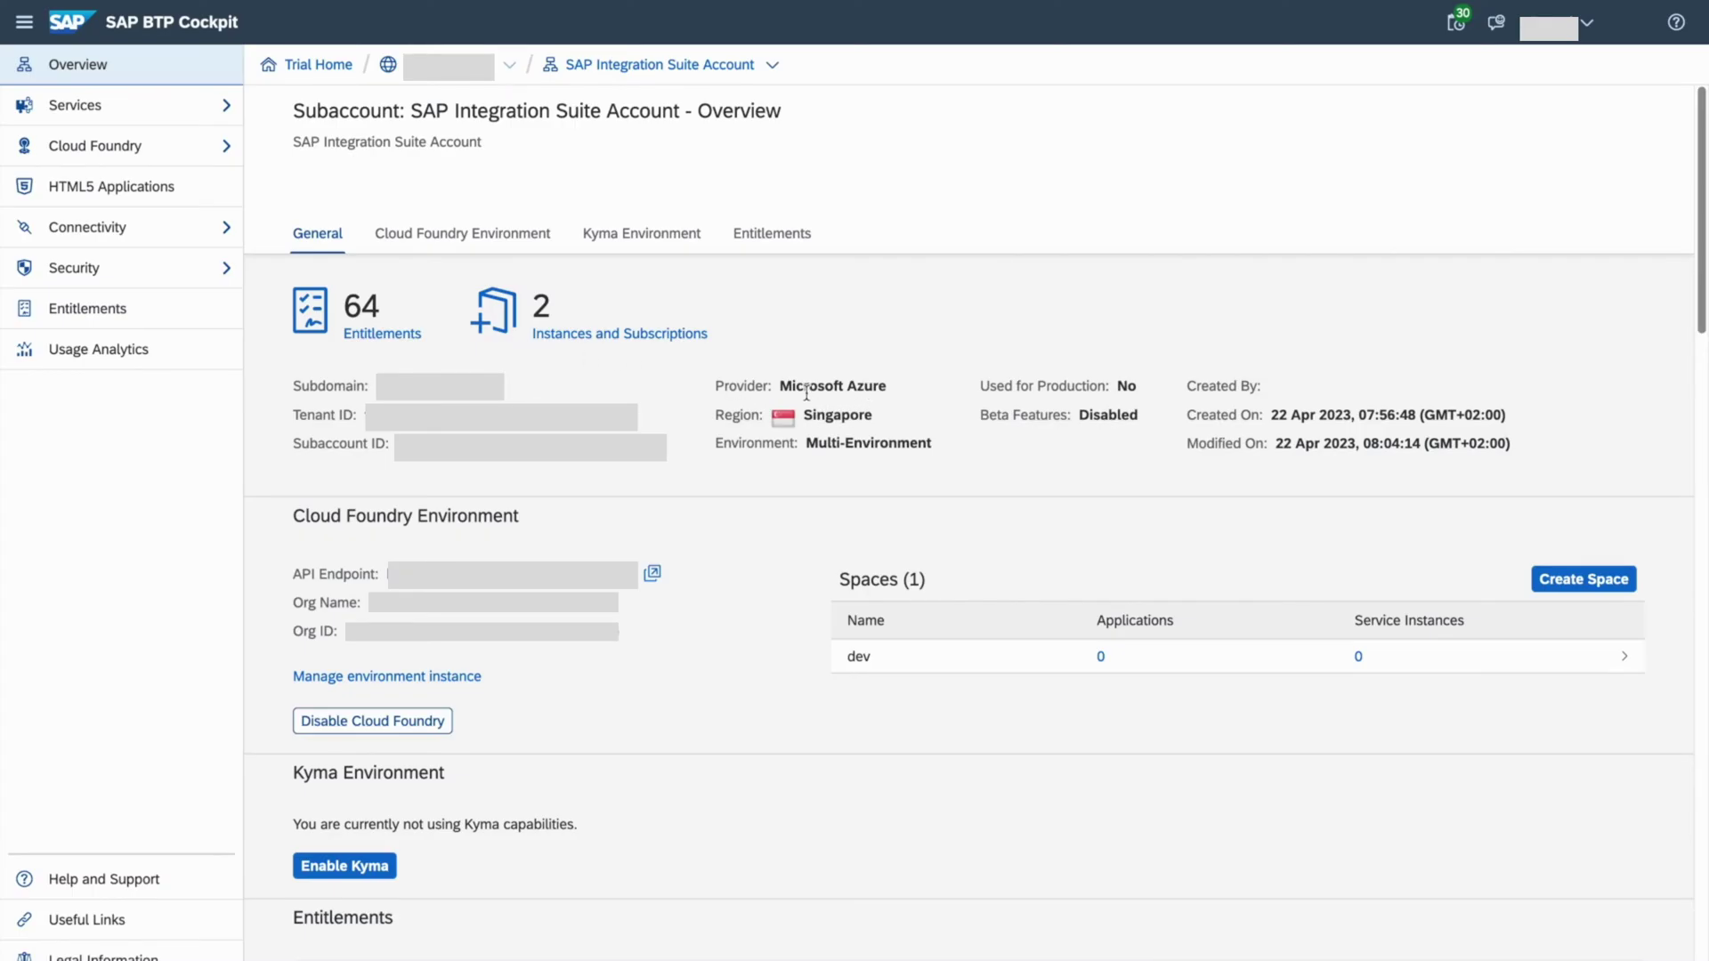
left_click_drag(807, 442, 938, 446)
left_click(985, 453)
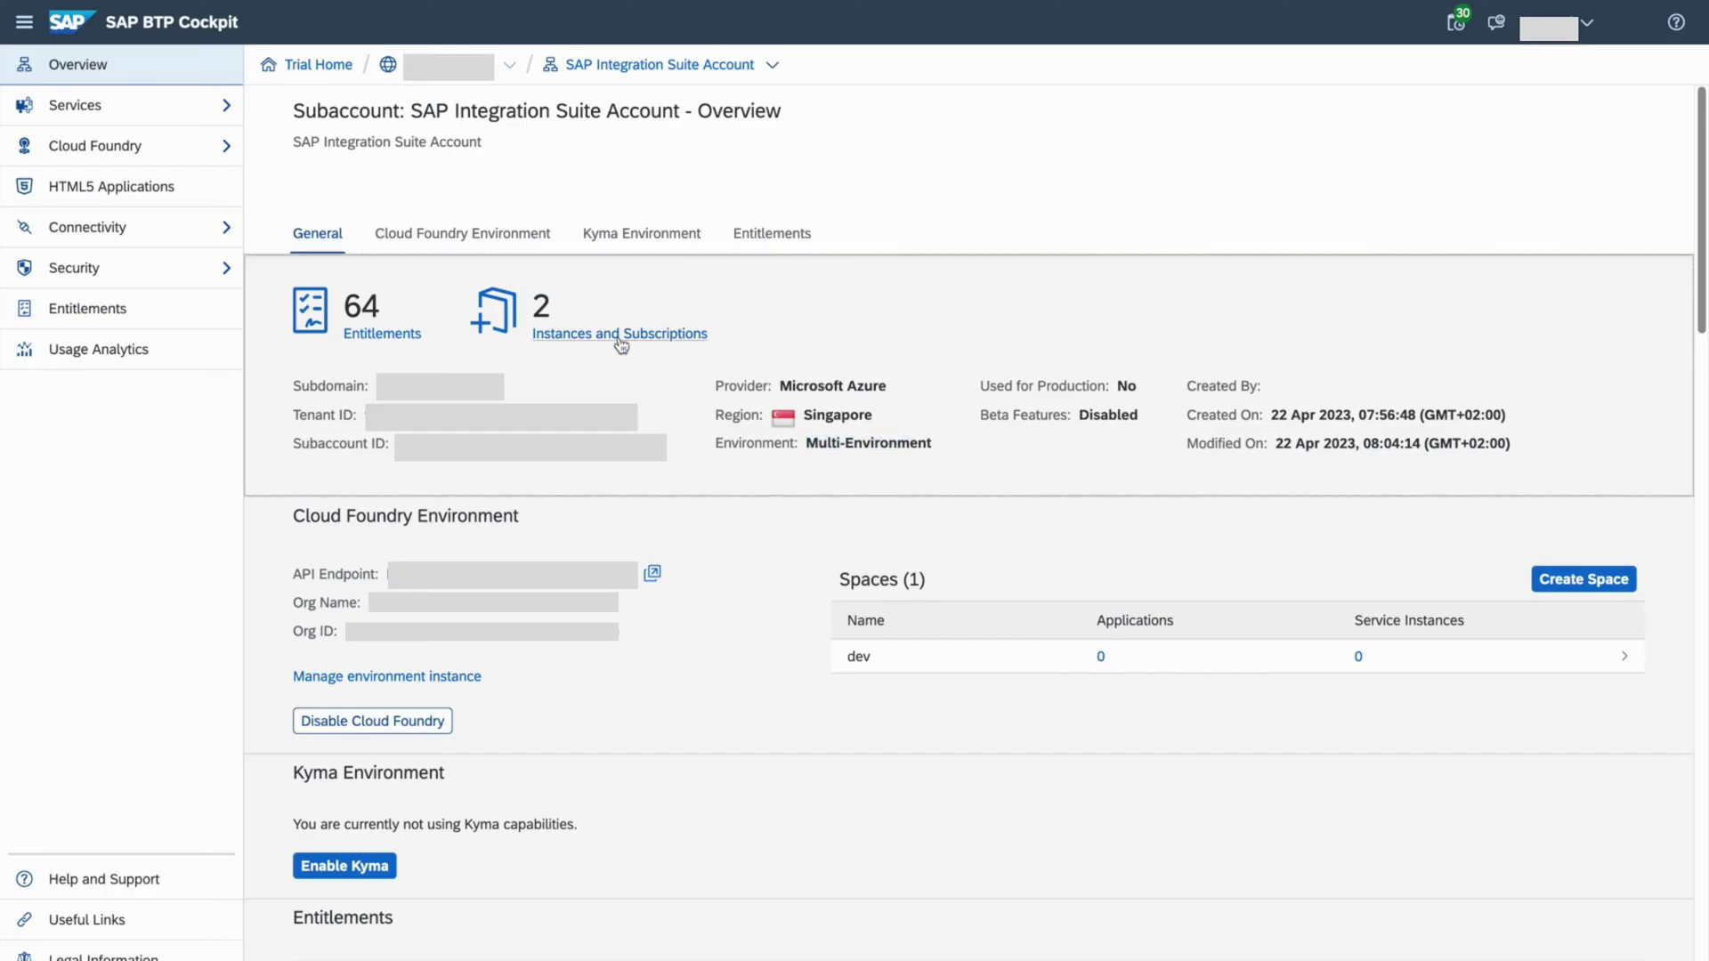
left_click(443, 242)
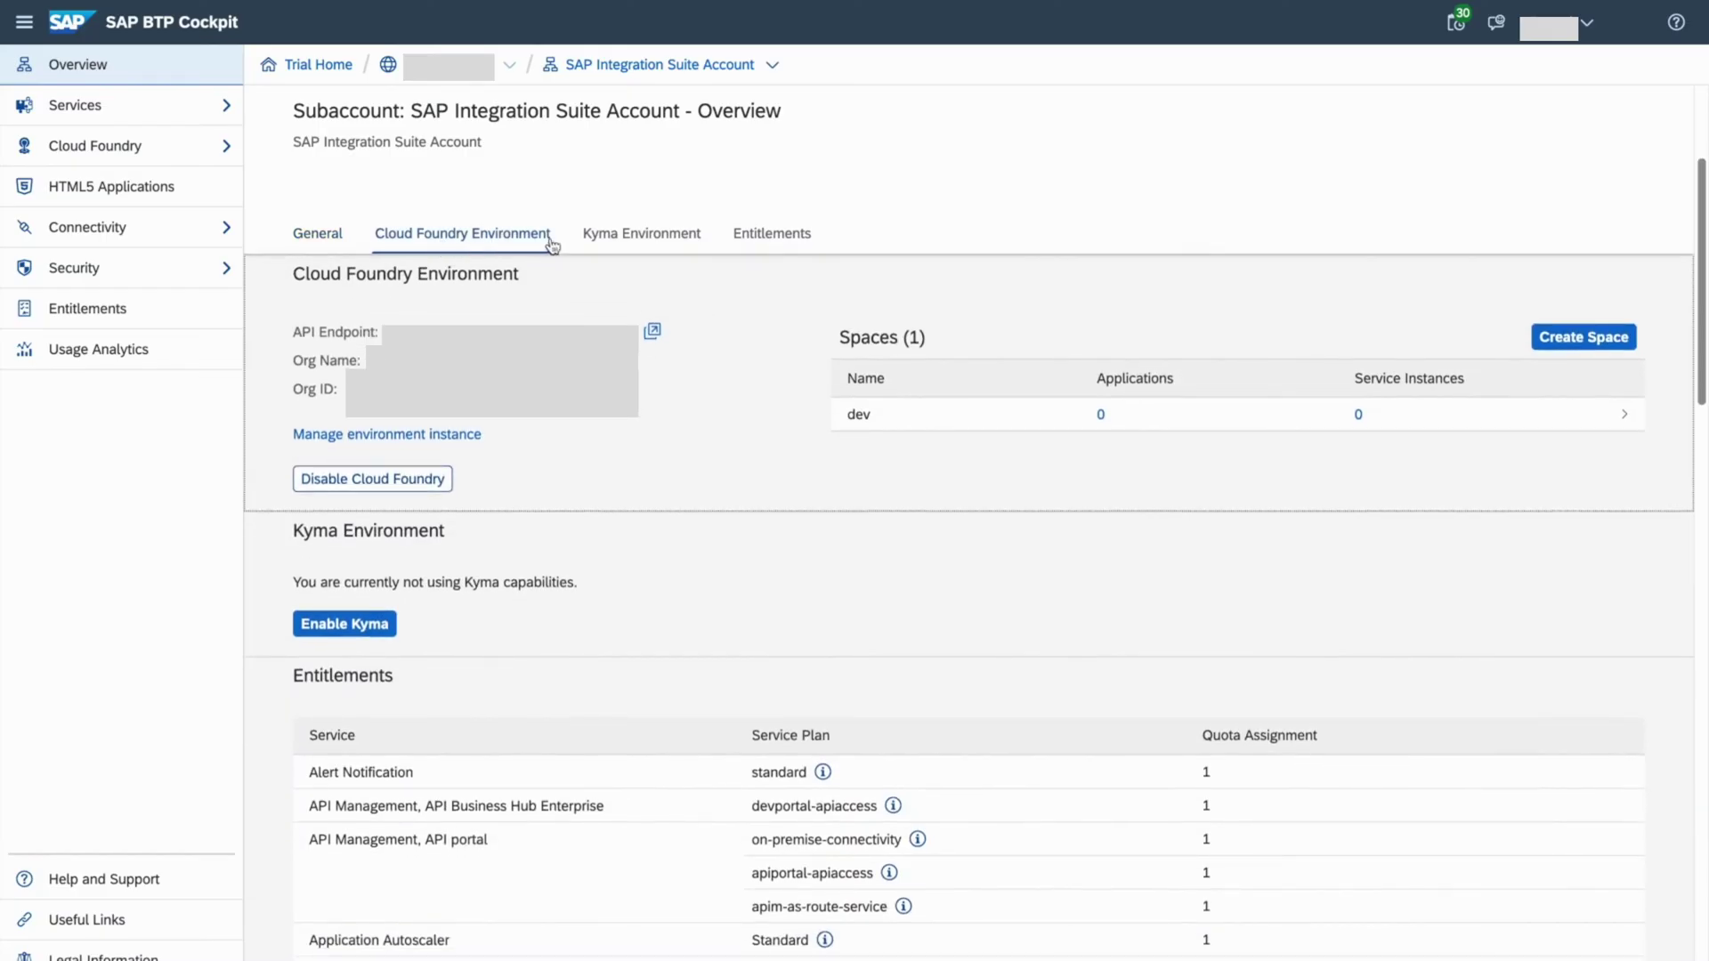
left_click(594, 246)
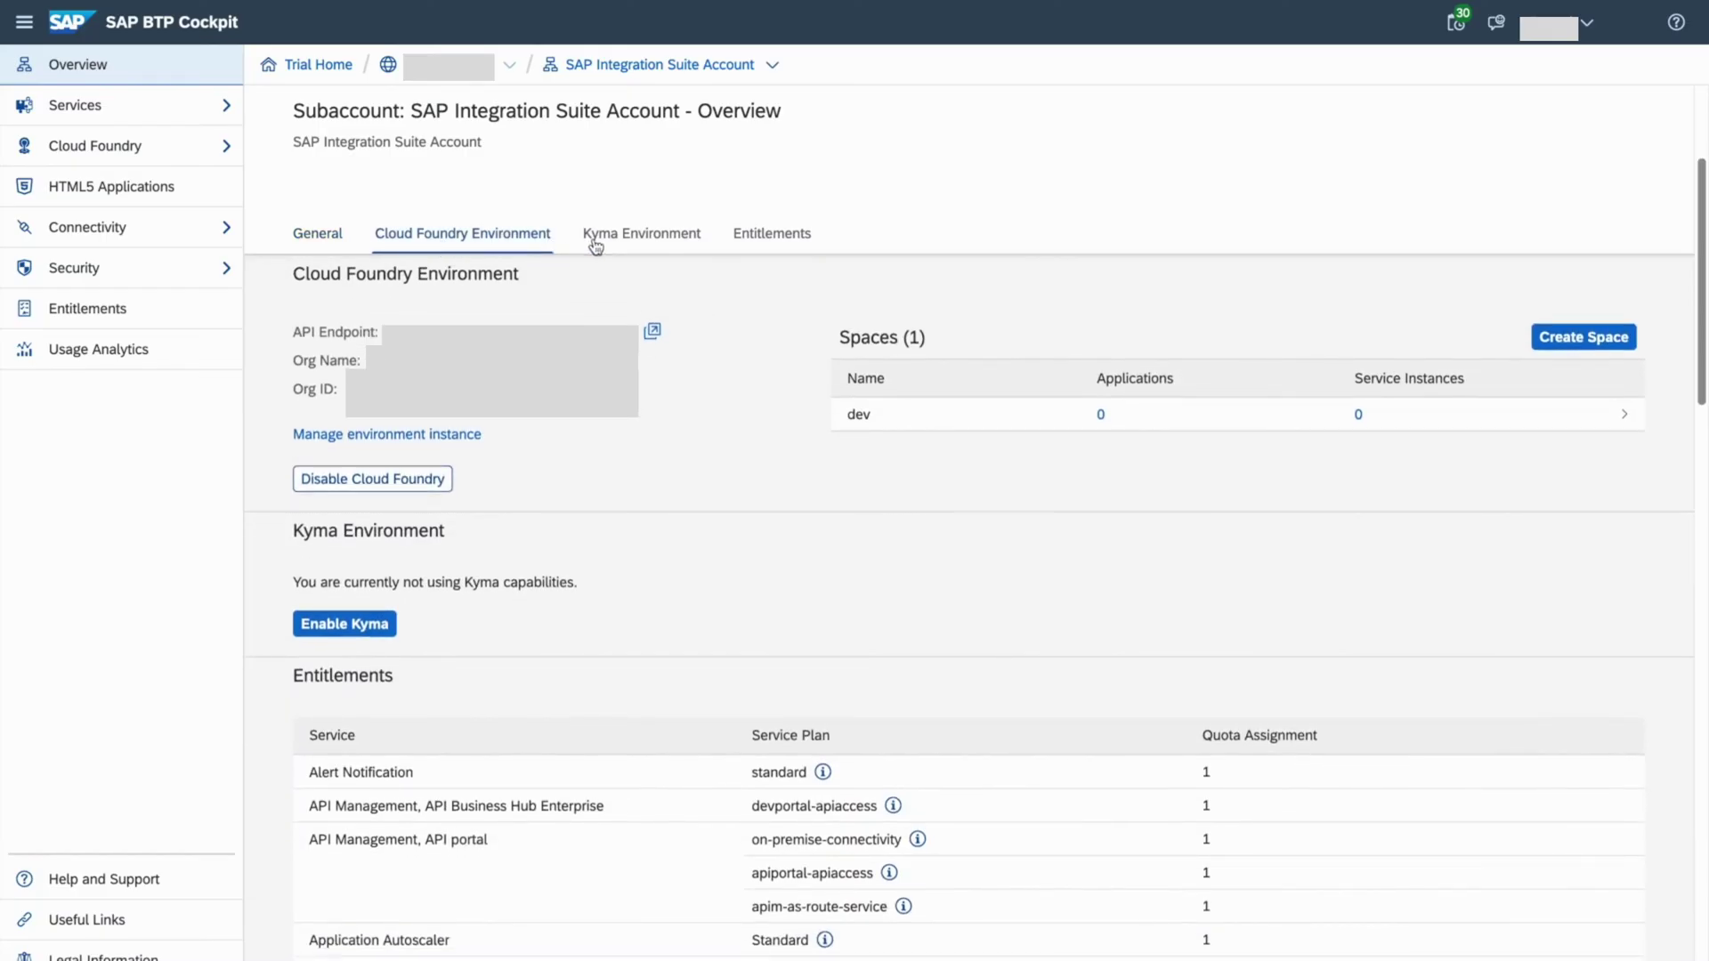
left_click(743, 246)
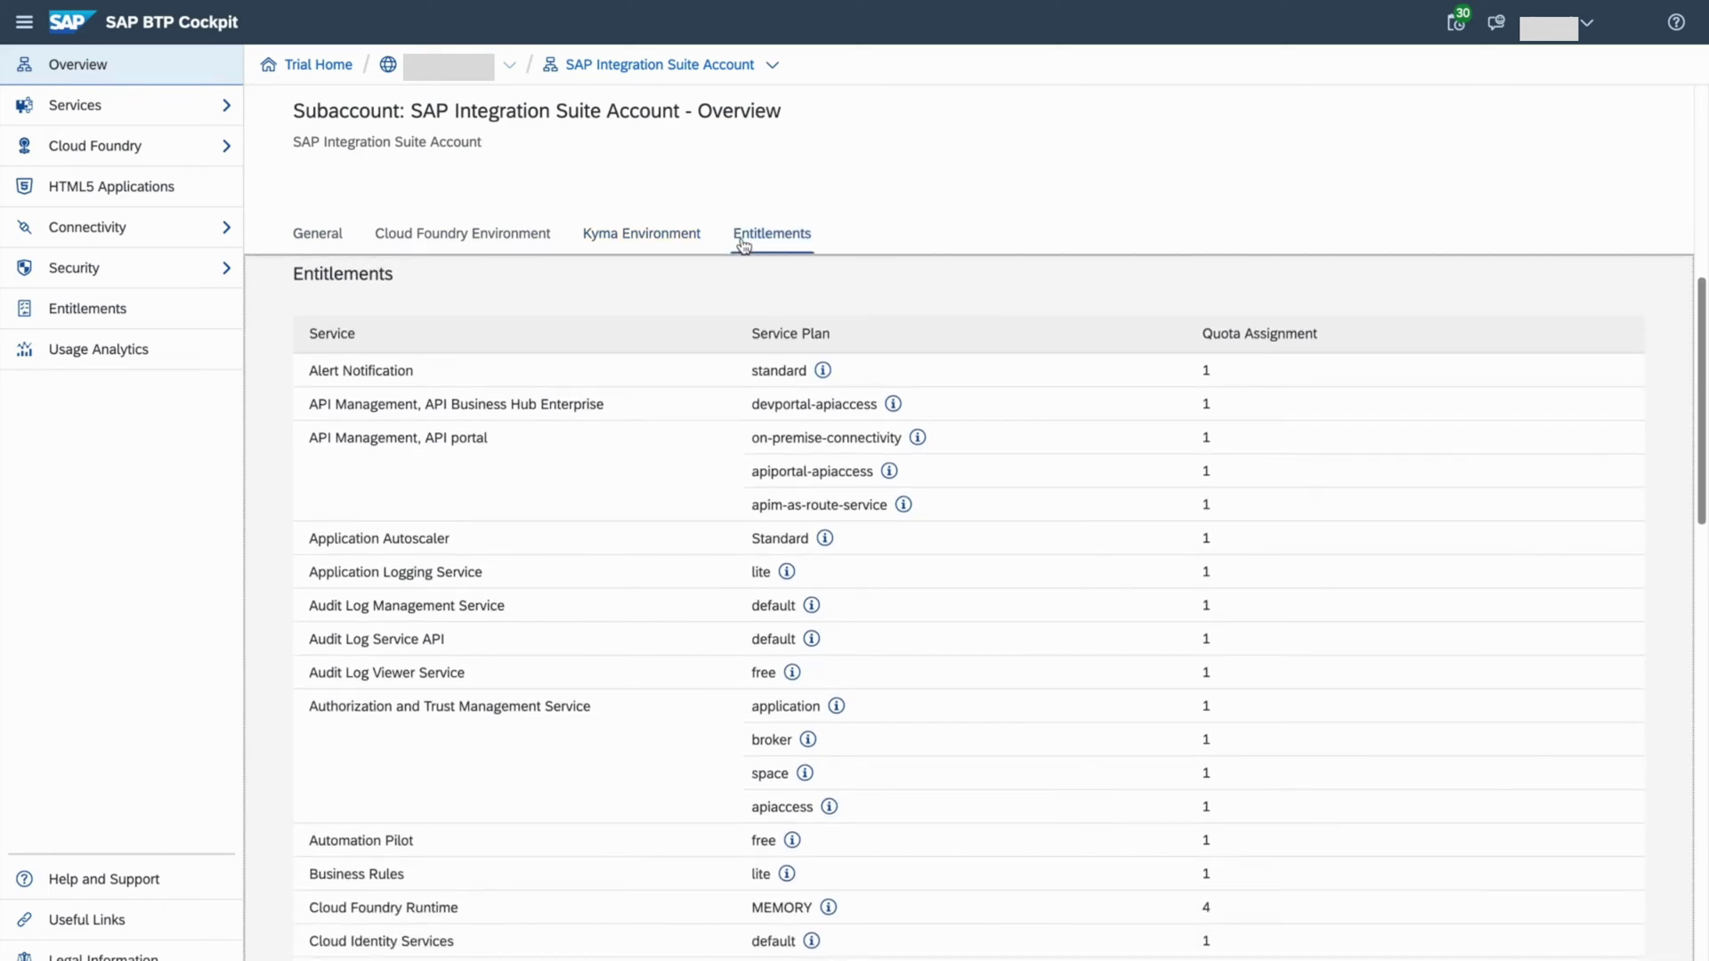
scroll(1053, 843, "up", 5)
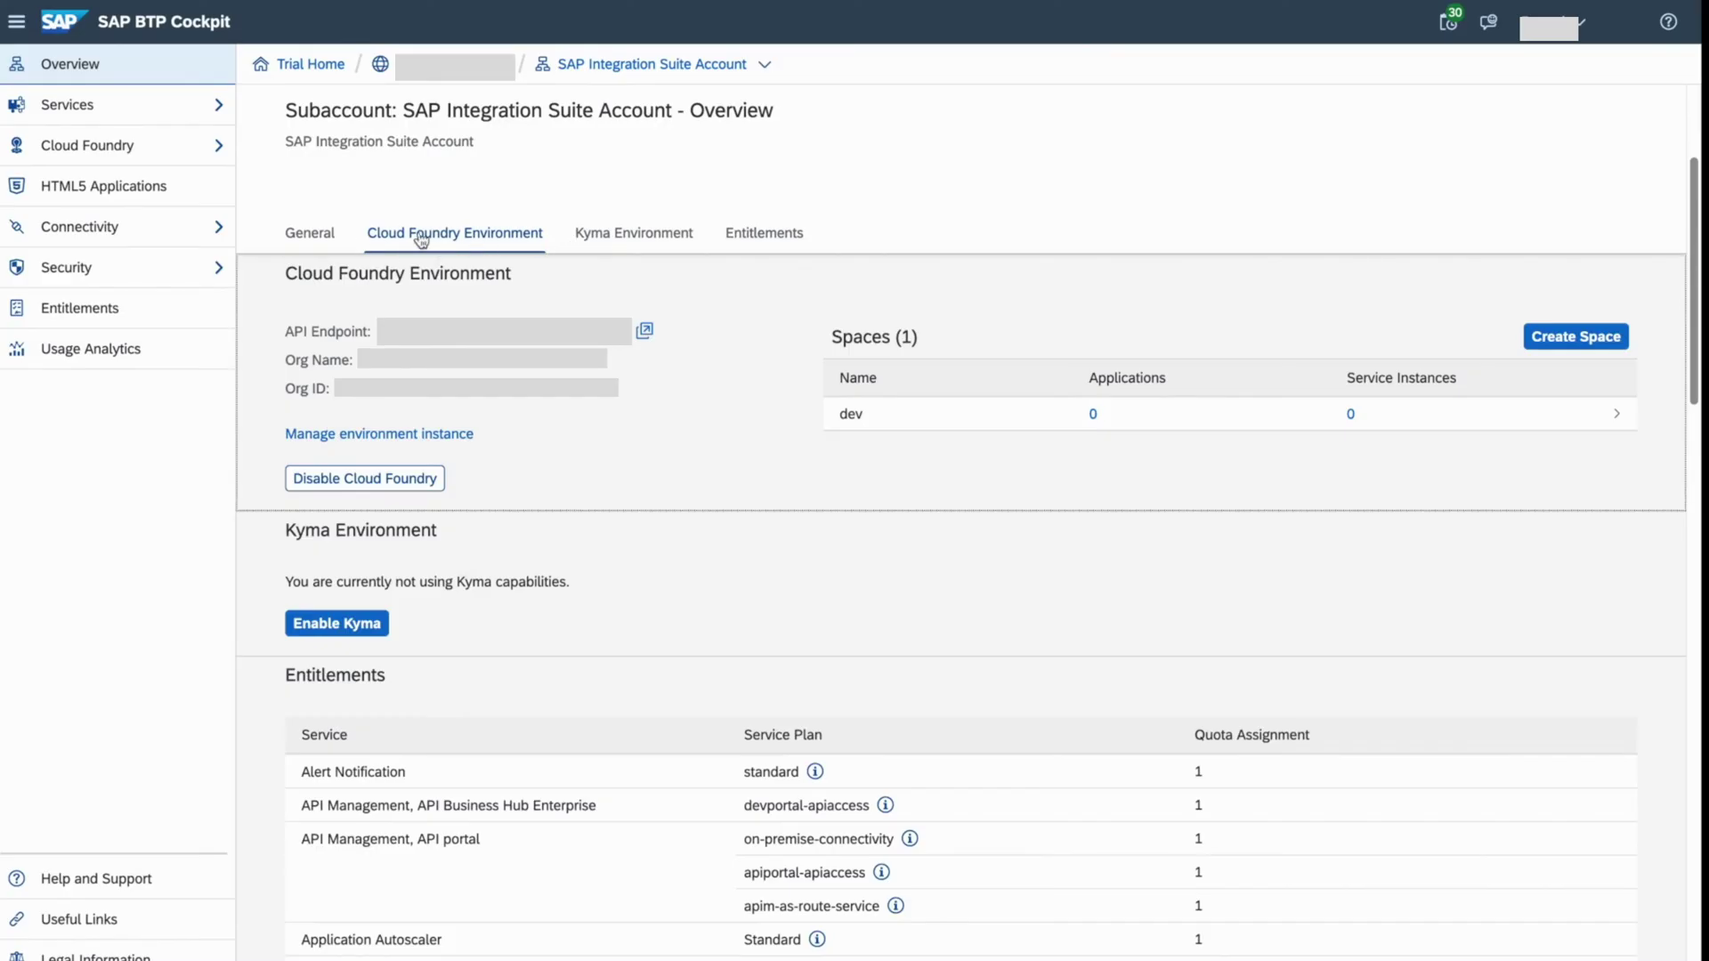
Open the subaccount's Cloud Foundry spaces and check the dev space's memory and services quota details.
left_click(141, 149)
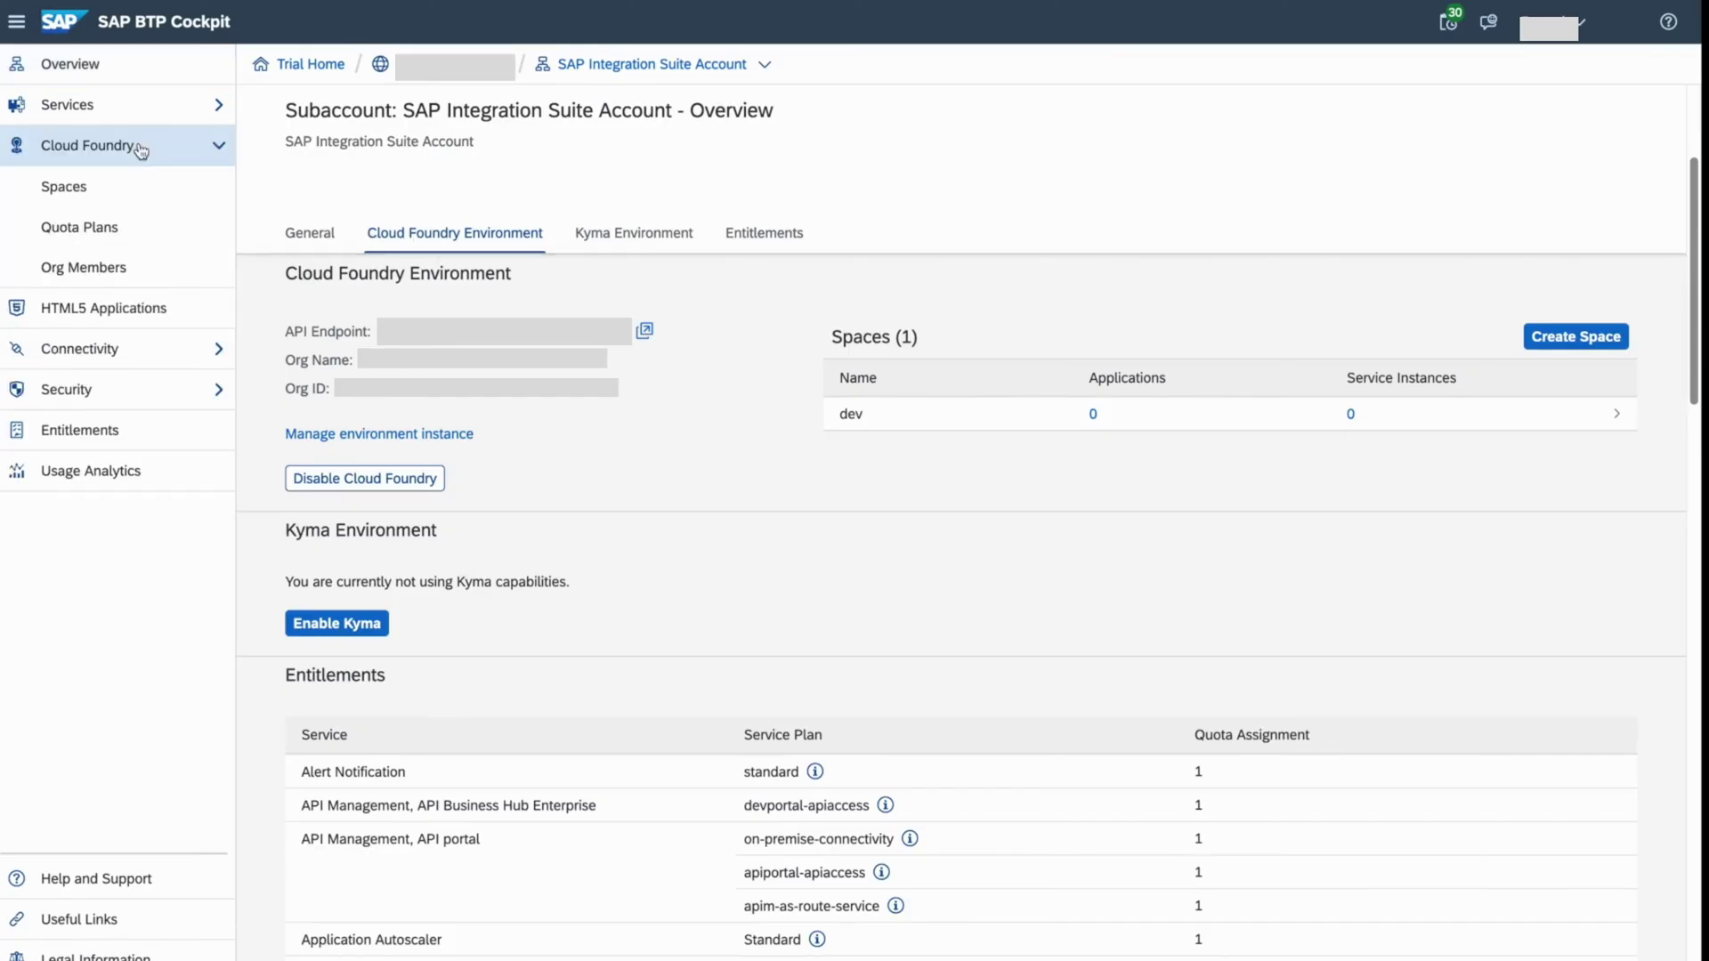
left_click(100, 188)
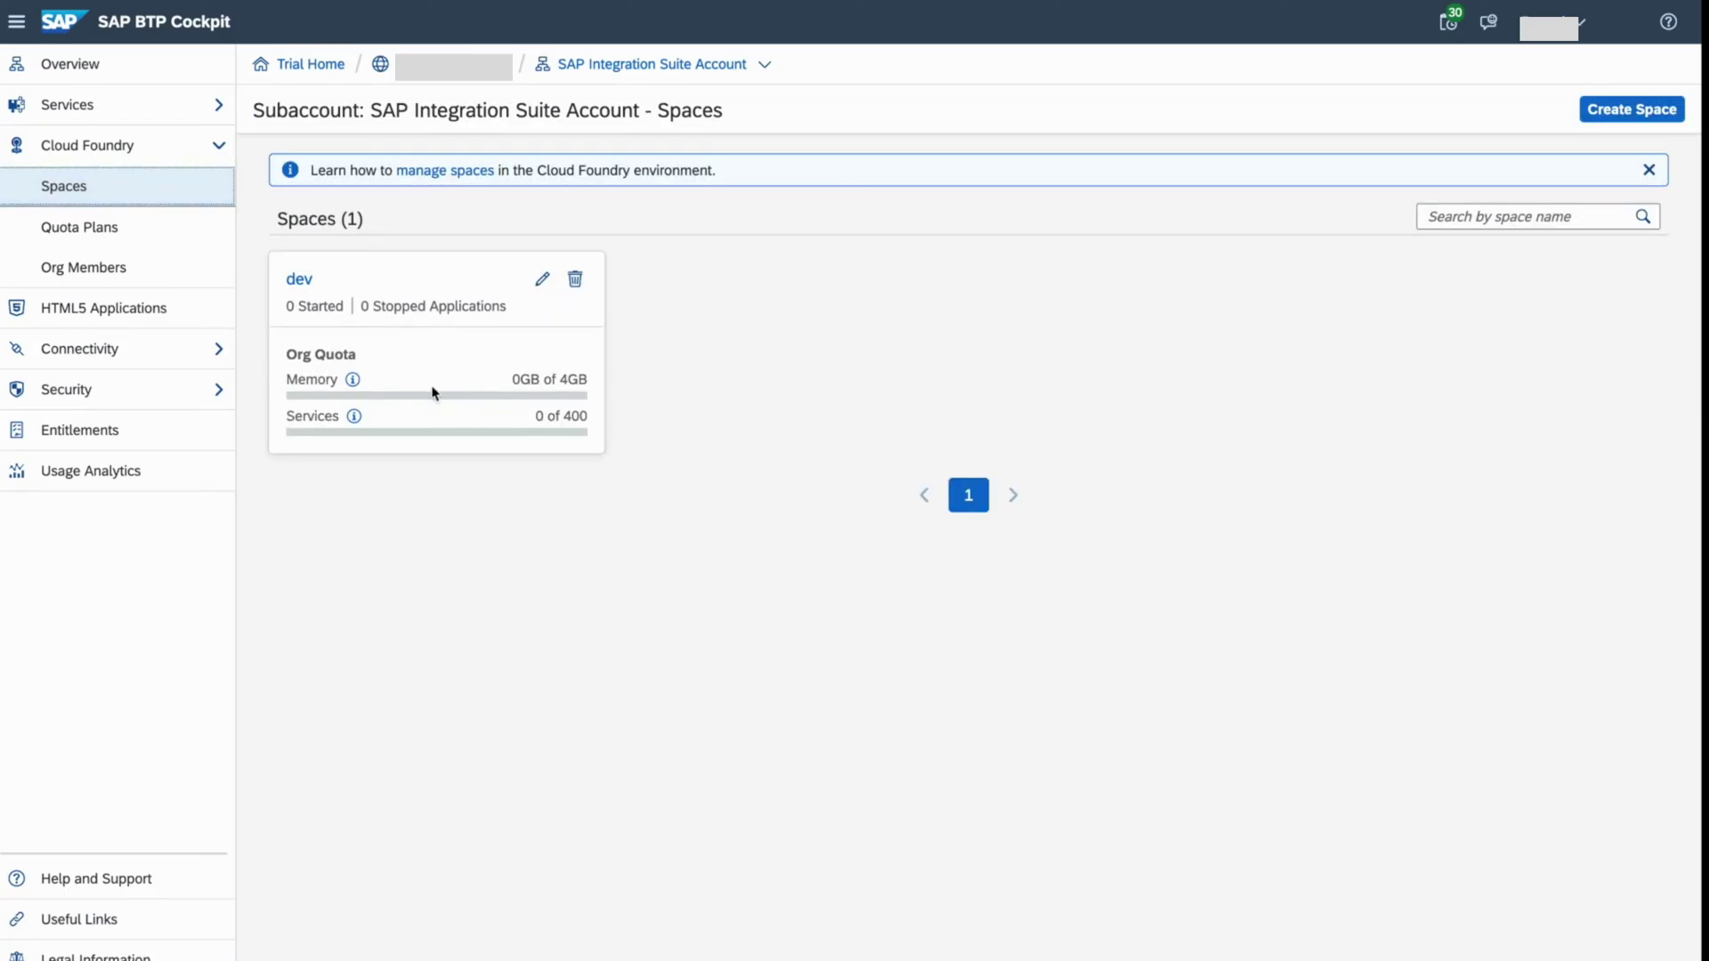
left_click(354, 382)
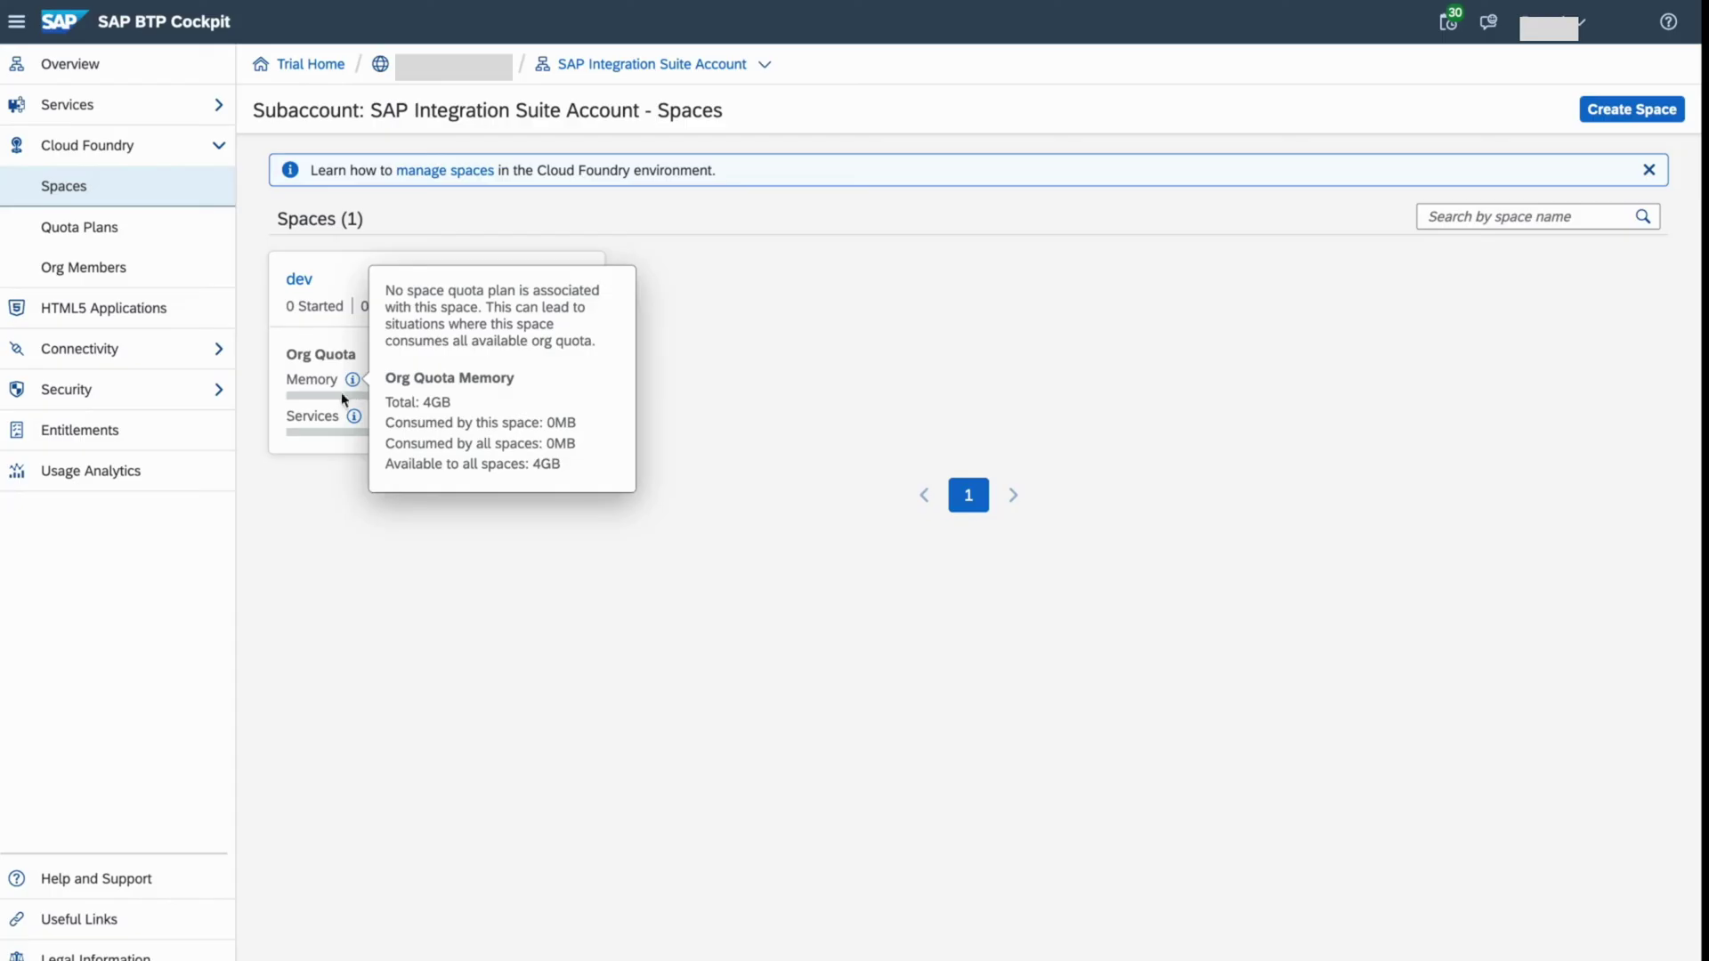
left_click(313, 458)
left_click(353, 418)
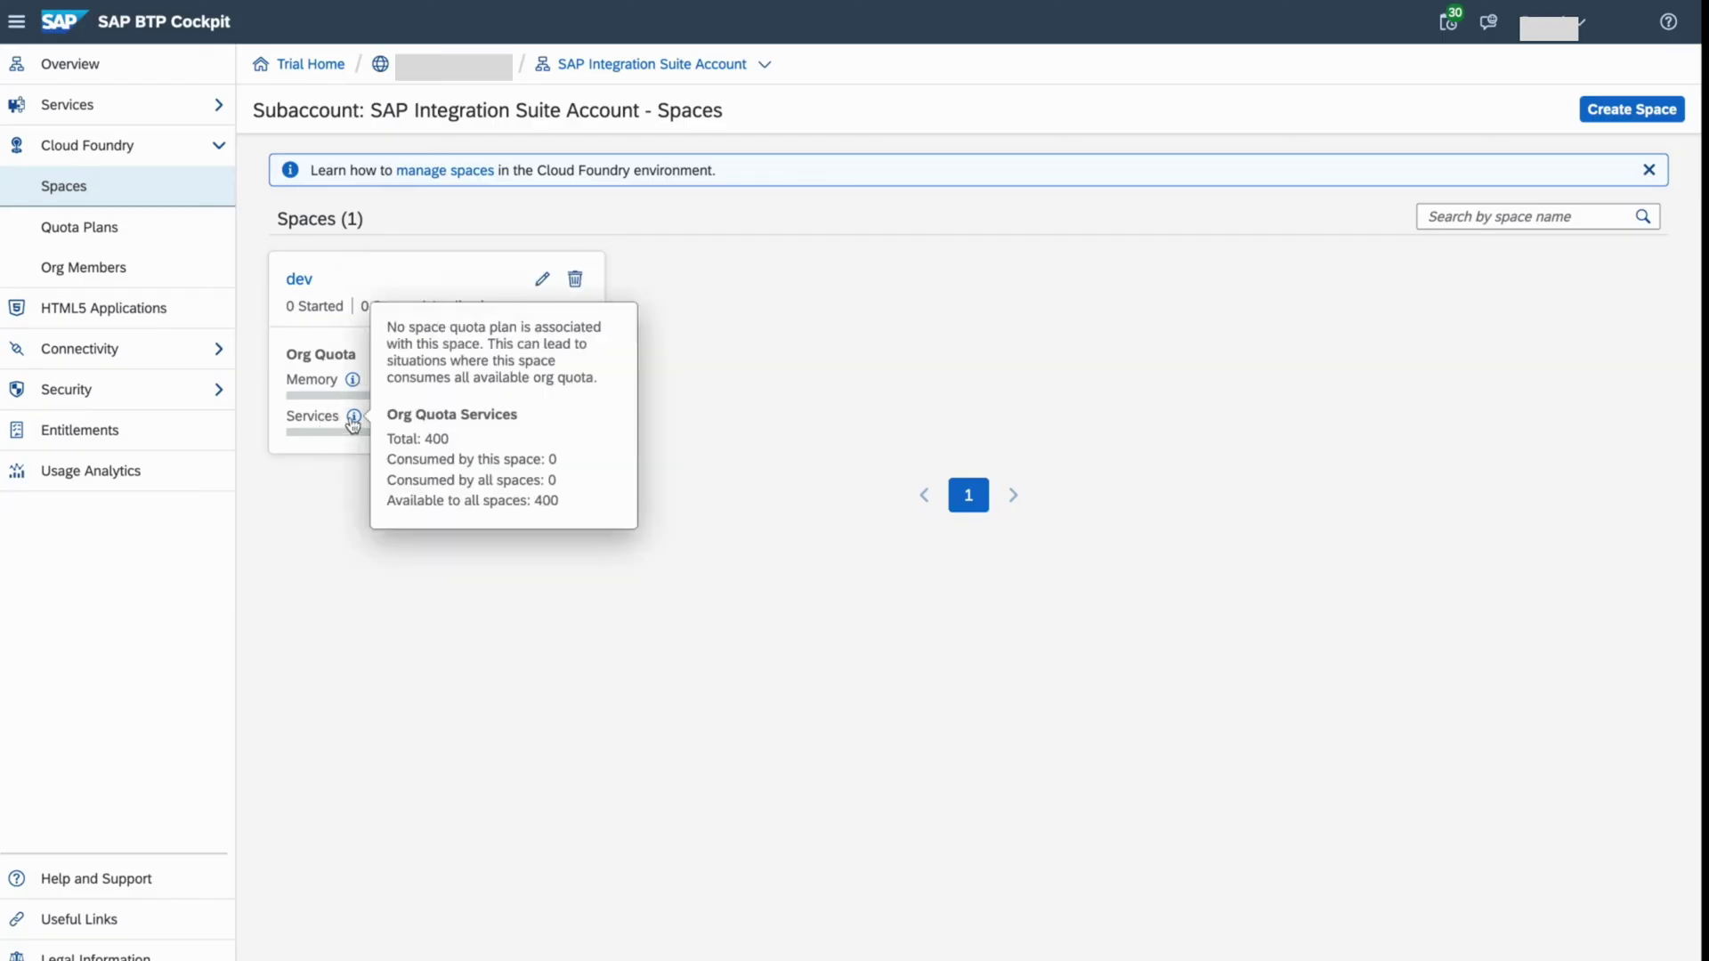
Review the subaccount's Cloud Foundry org members, open the form for adding members, and cancel it without adding anyone.
left_click(314, 465)
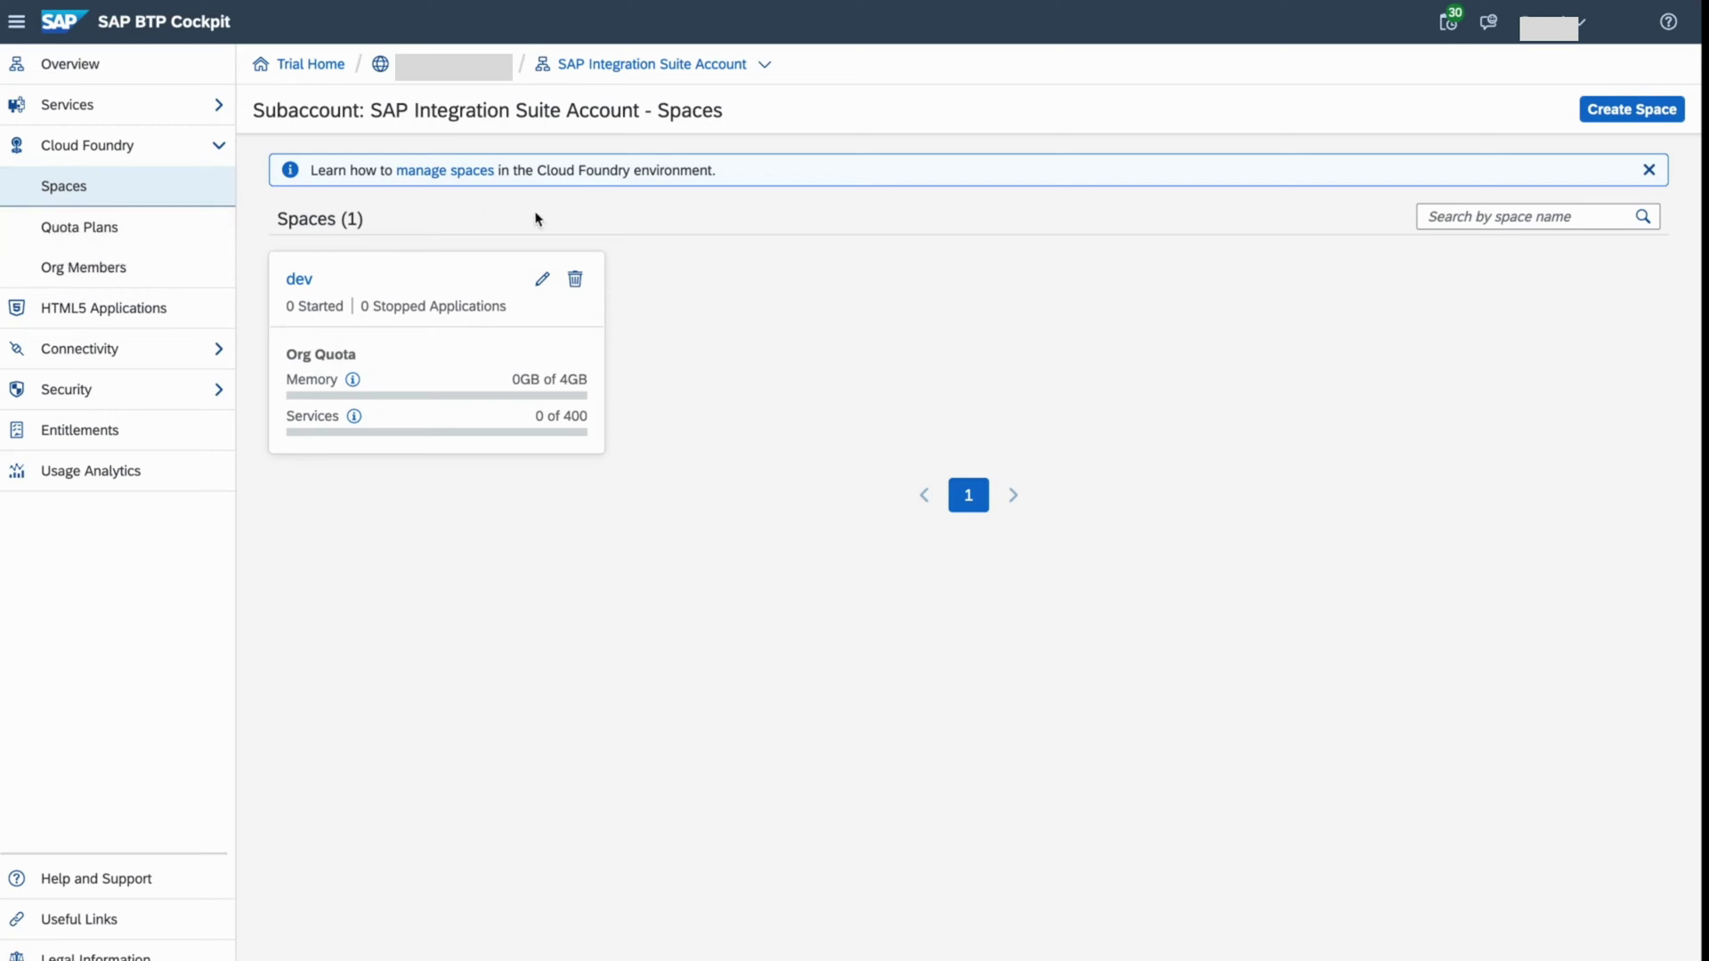
left_click(60, 274)
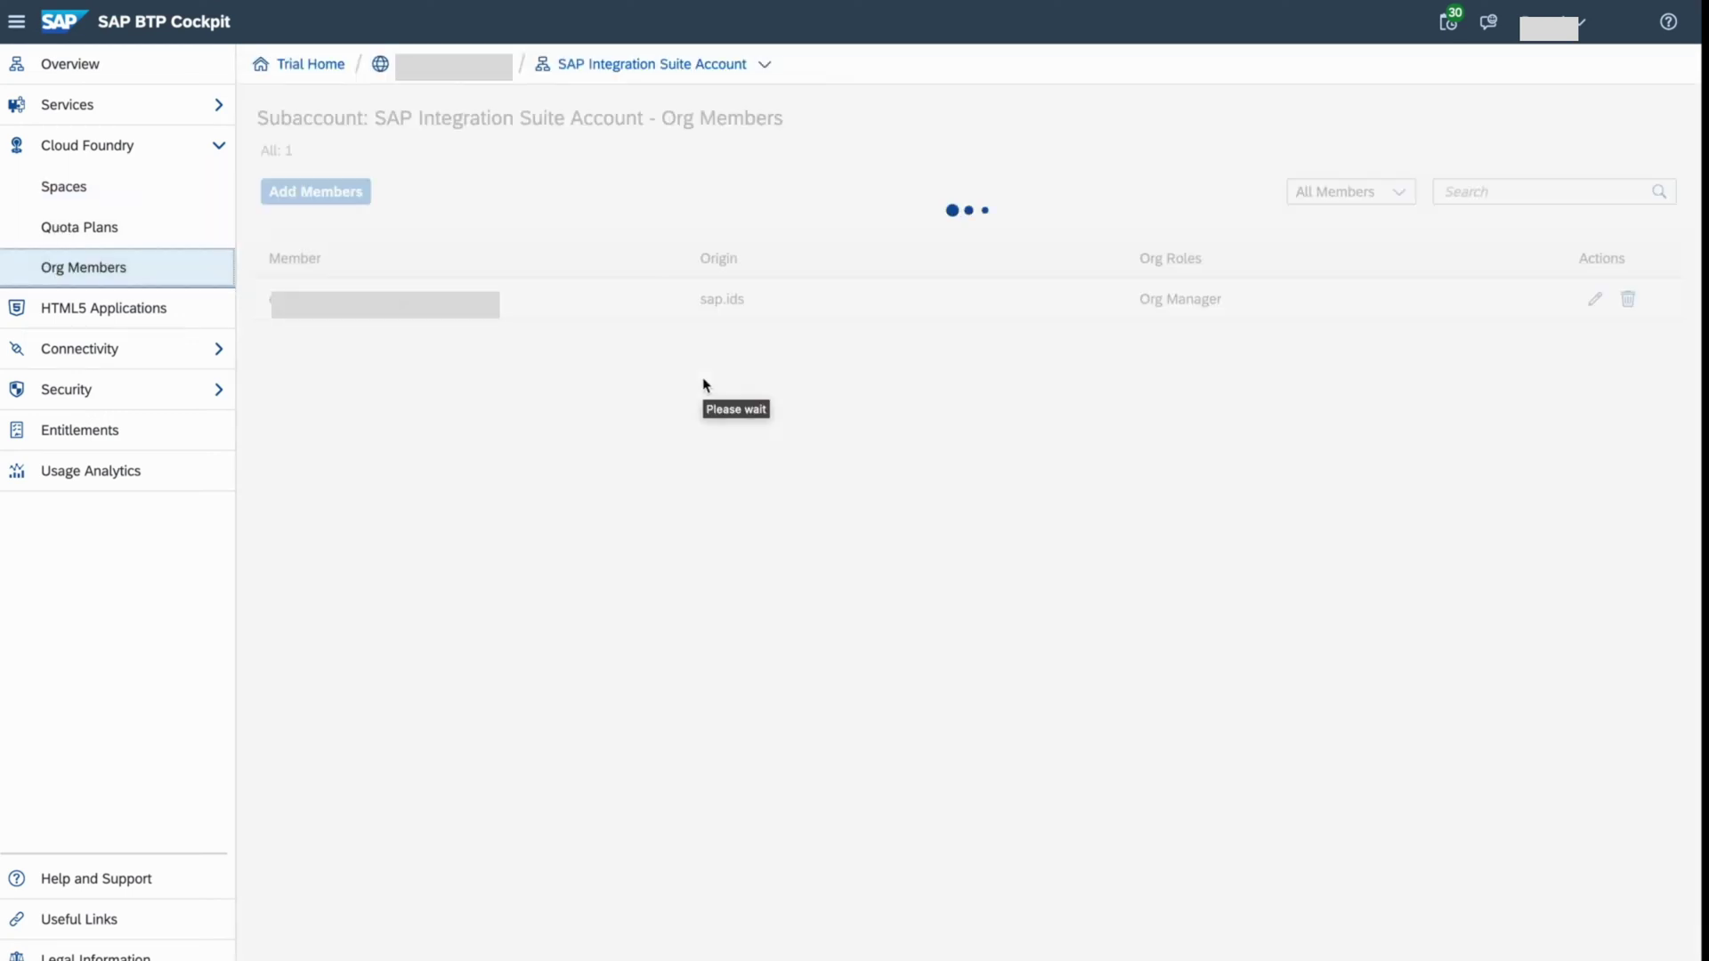
left_click(365, 289)
left_click(324, 341)
left_click(308, 198)
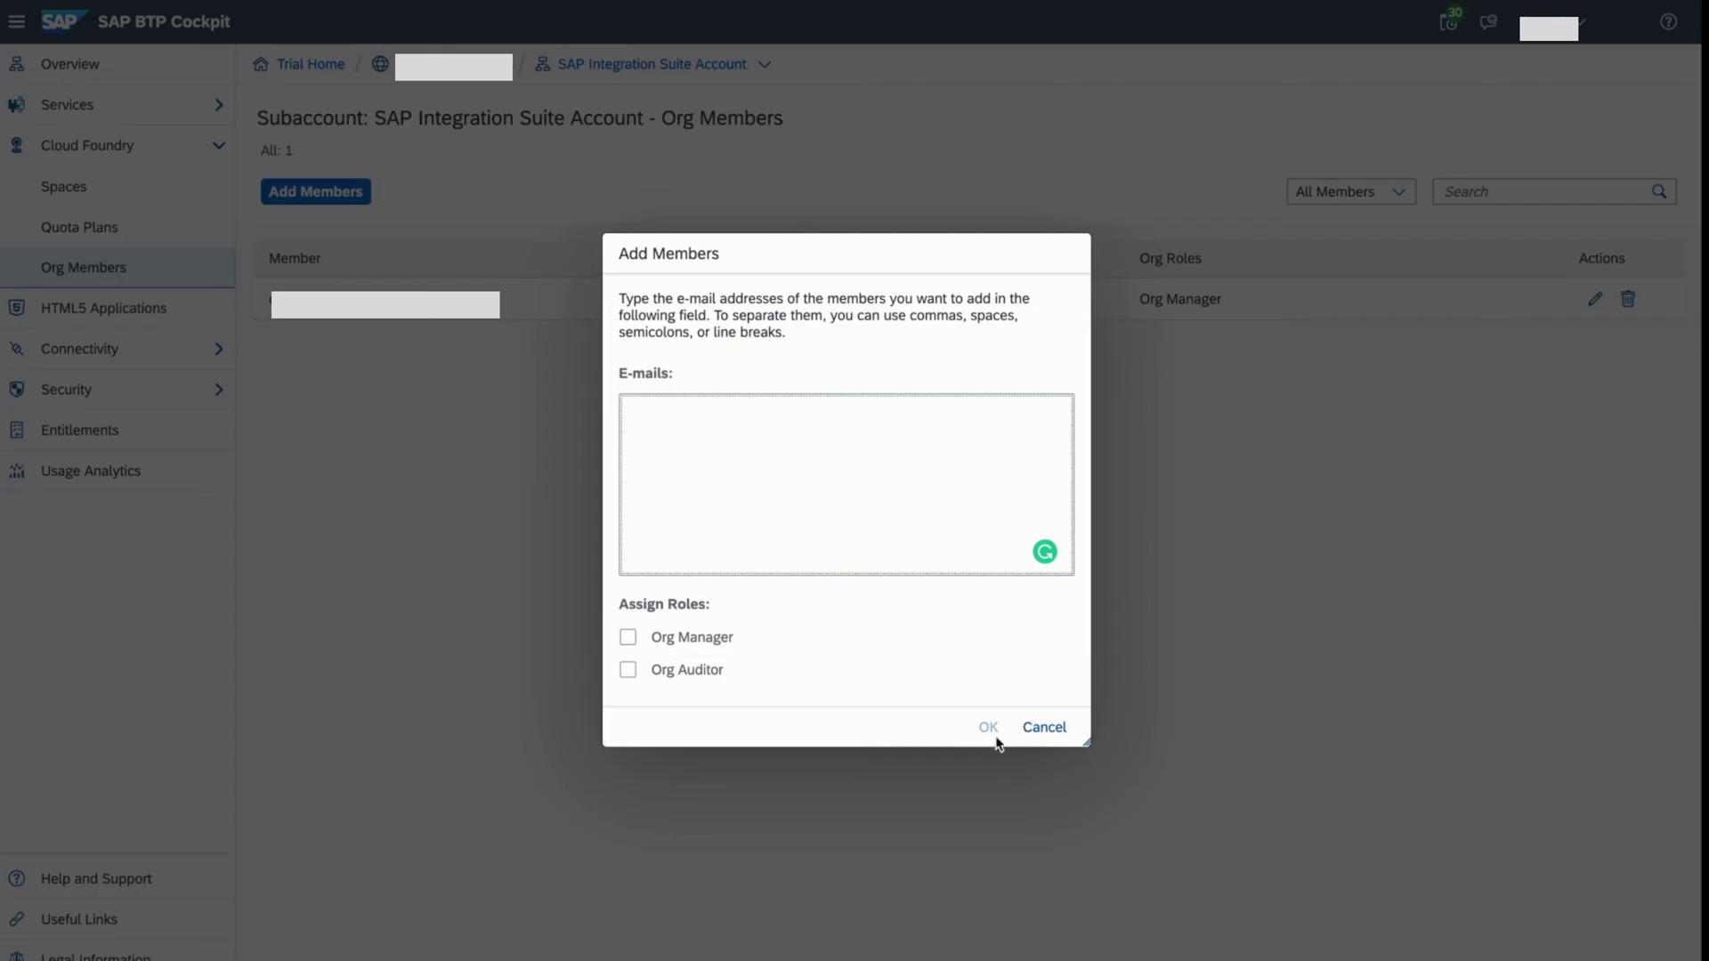
left_click(1060, 738)
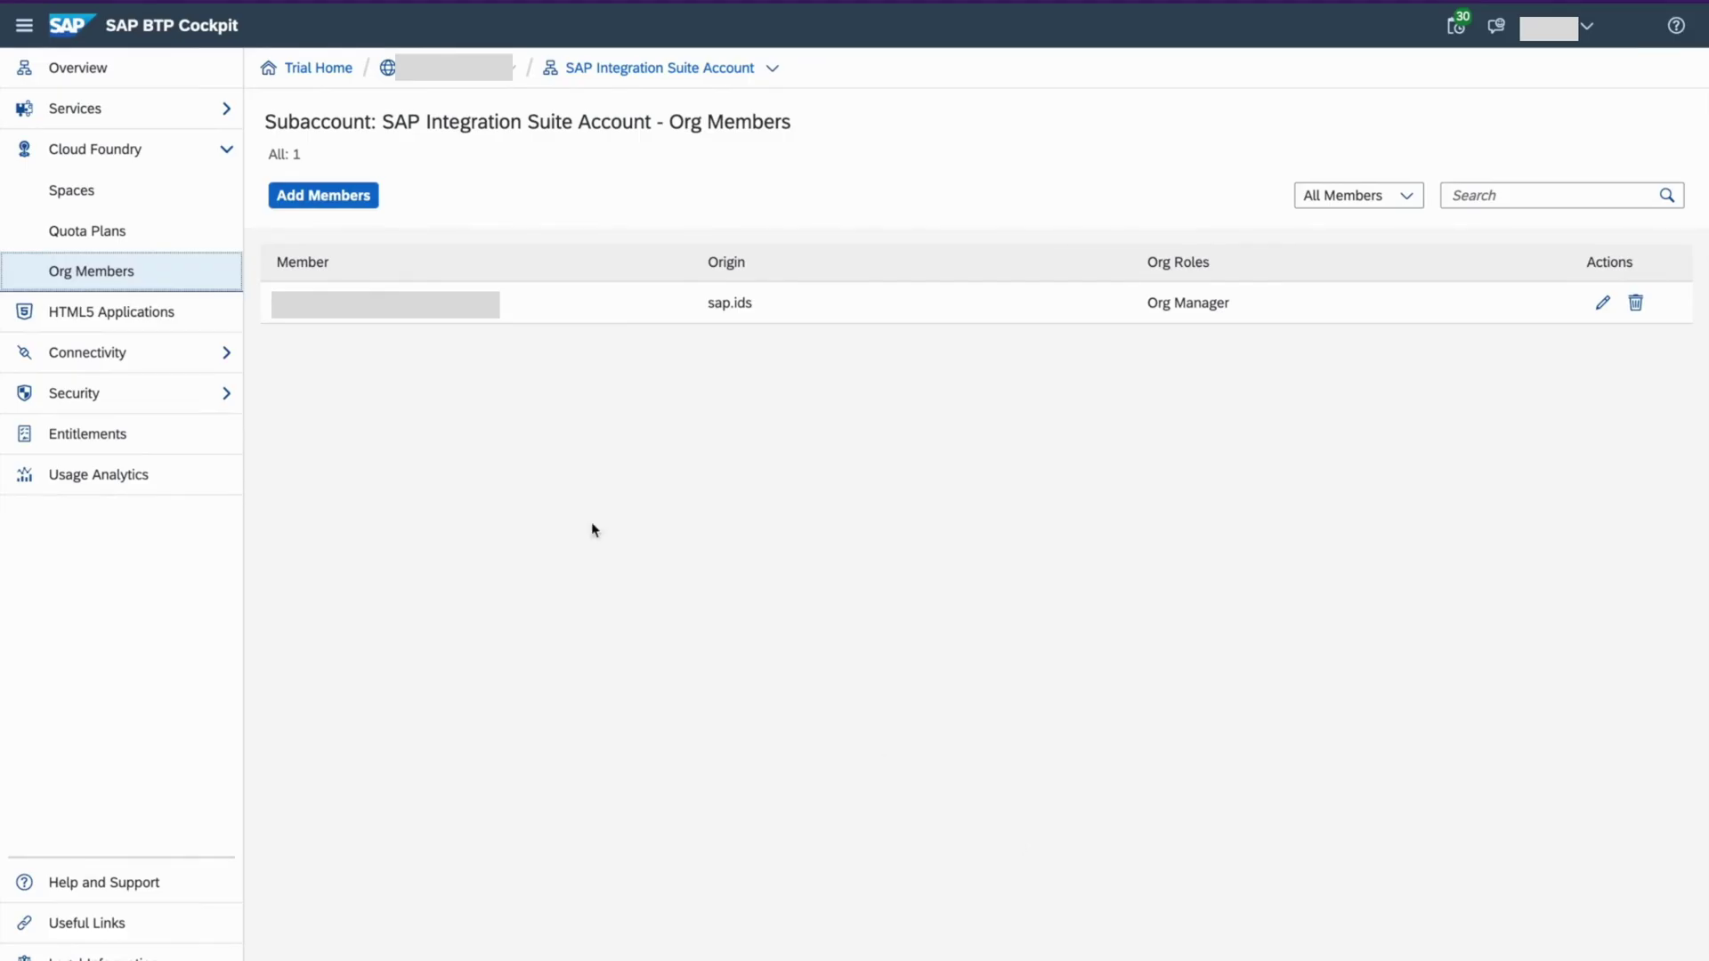
Open the subaccount's Instances and Subscriptions page and review its subscriptions, instances and environments.
left_click(227, 112)
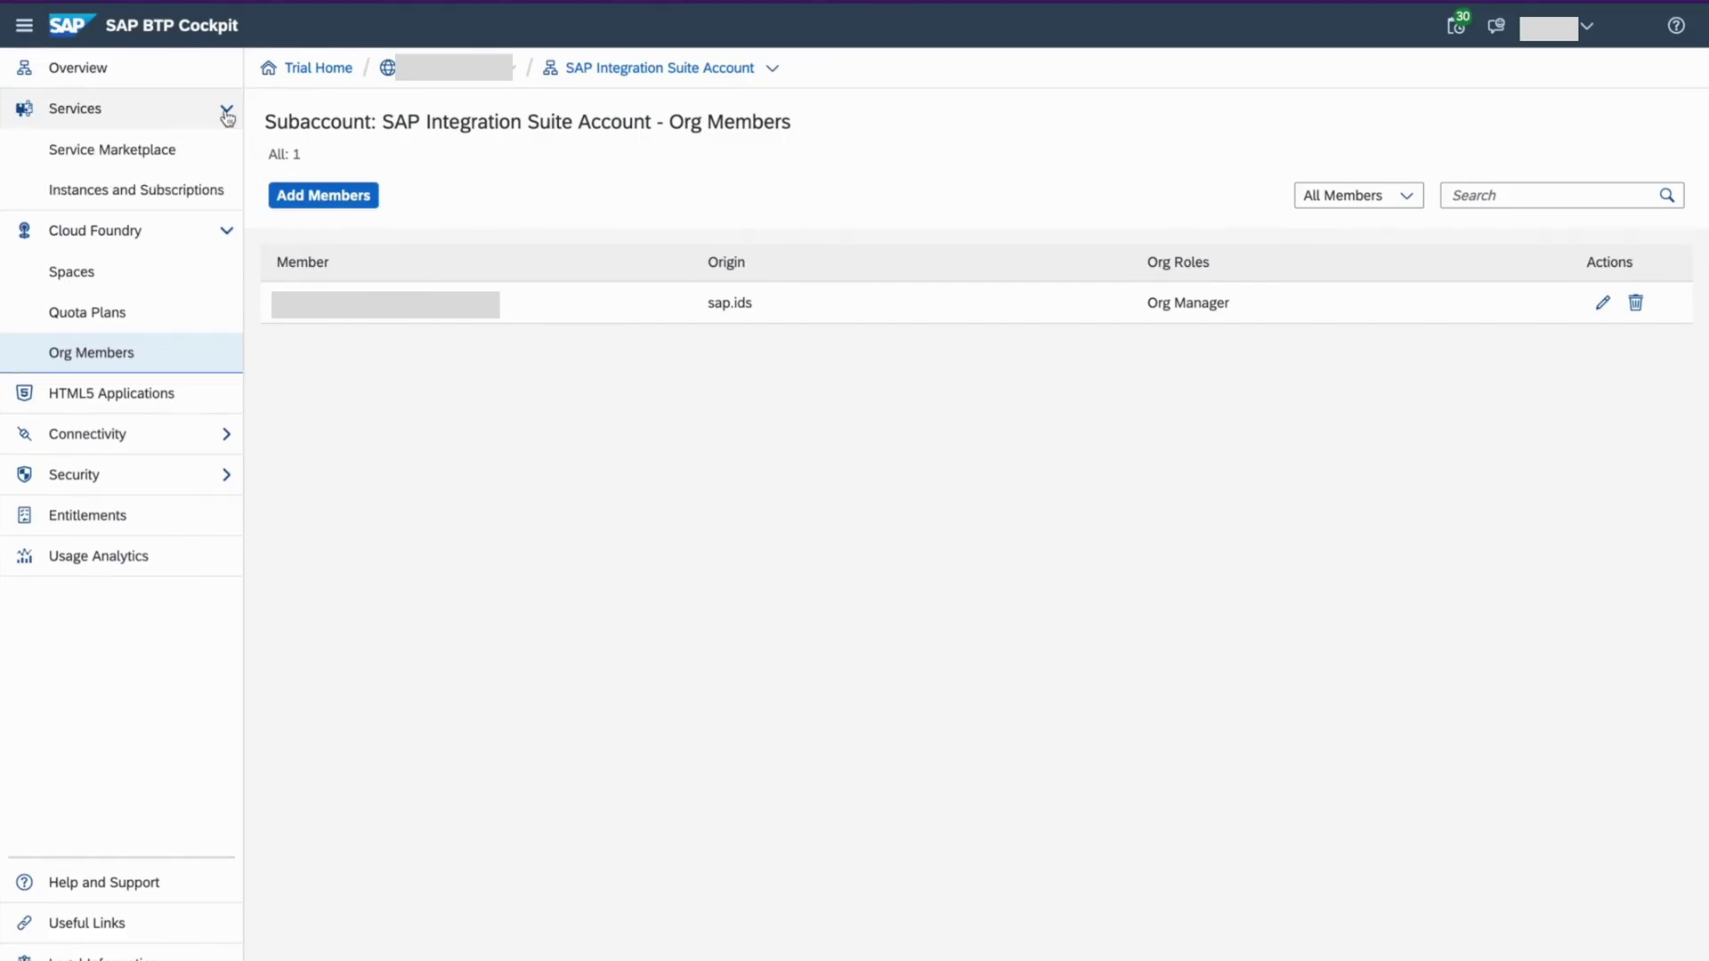
left_click(170, 195)
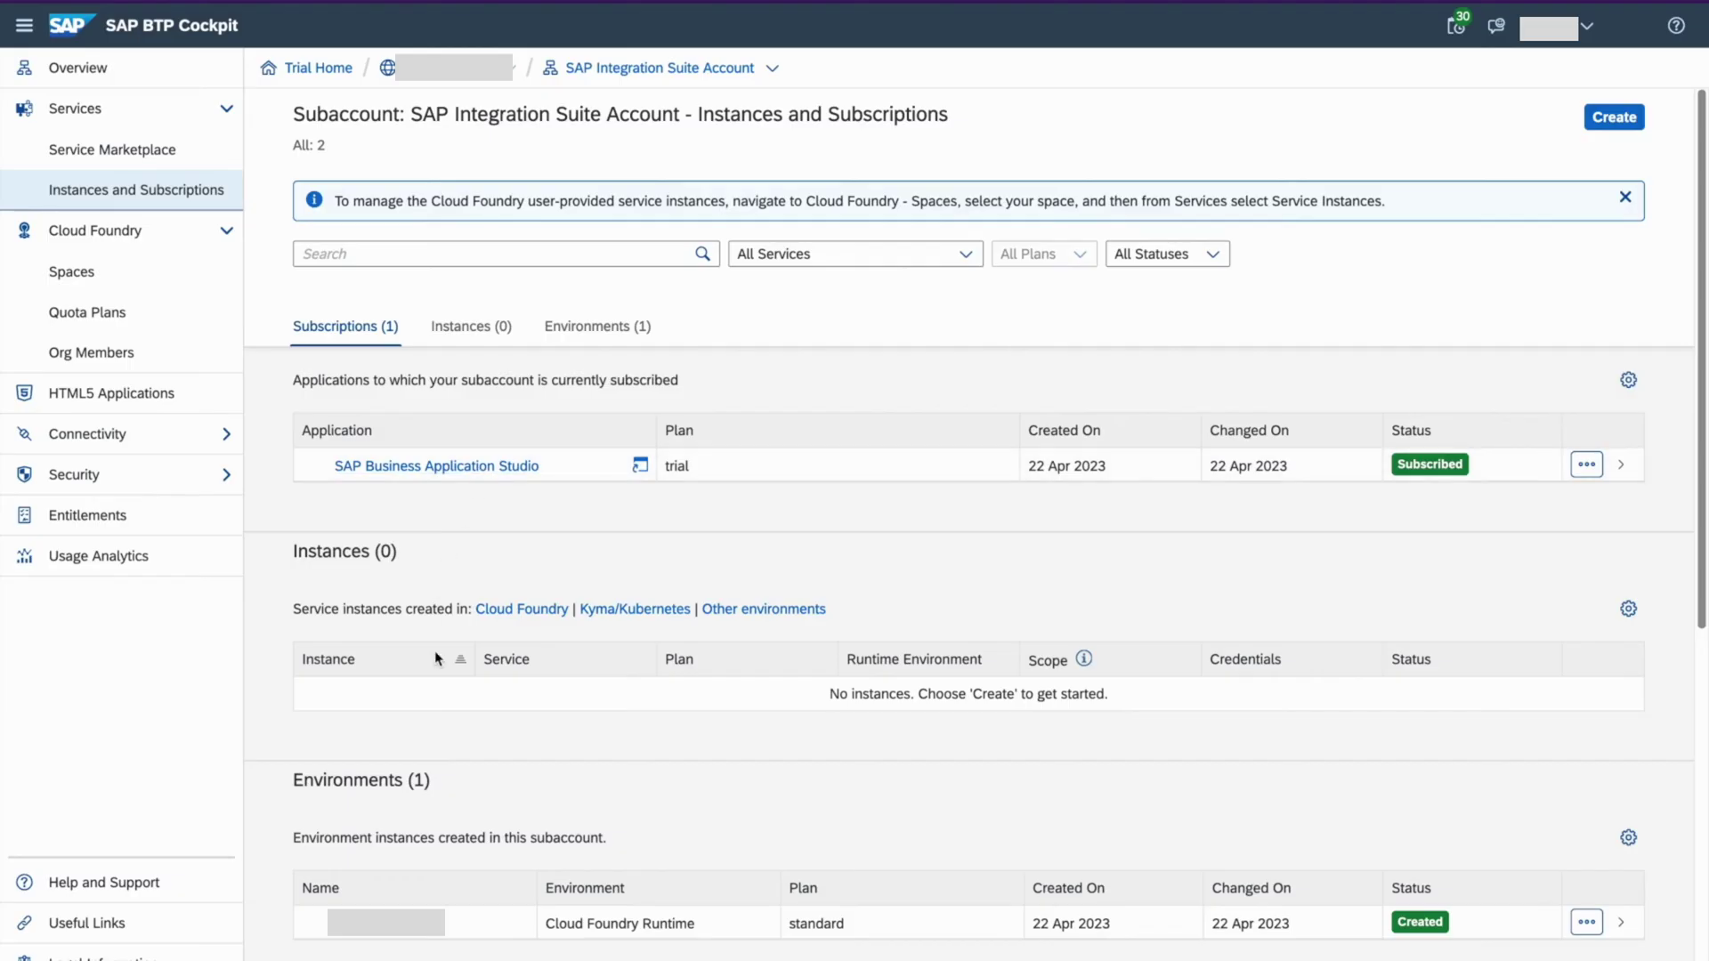
scroll(439, 672, "down", 1)
scroll(440, 672, "down", 1)
scroll(1144, 320, "up", 3)
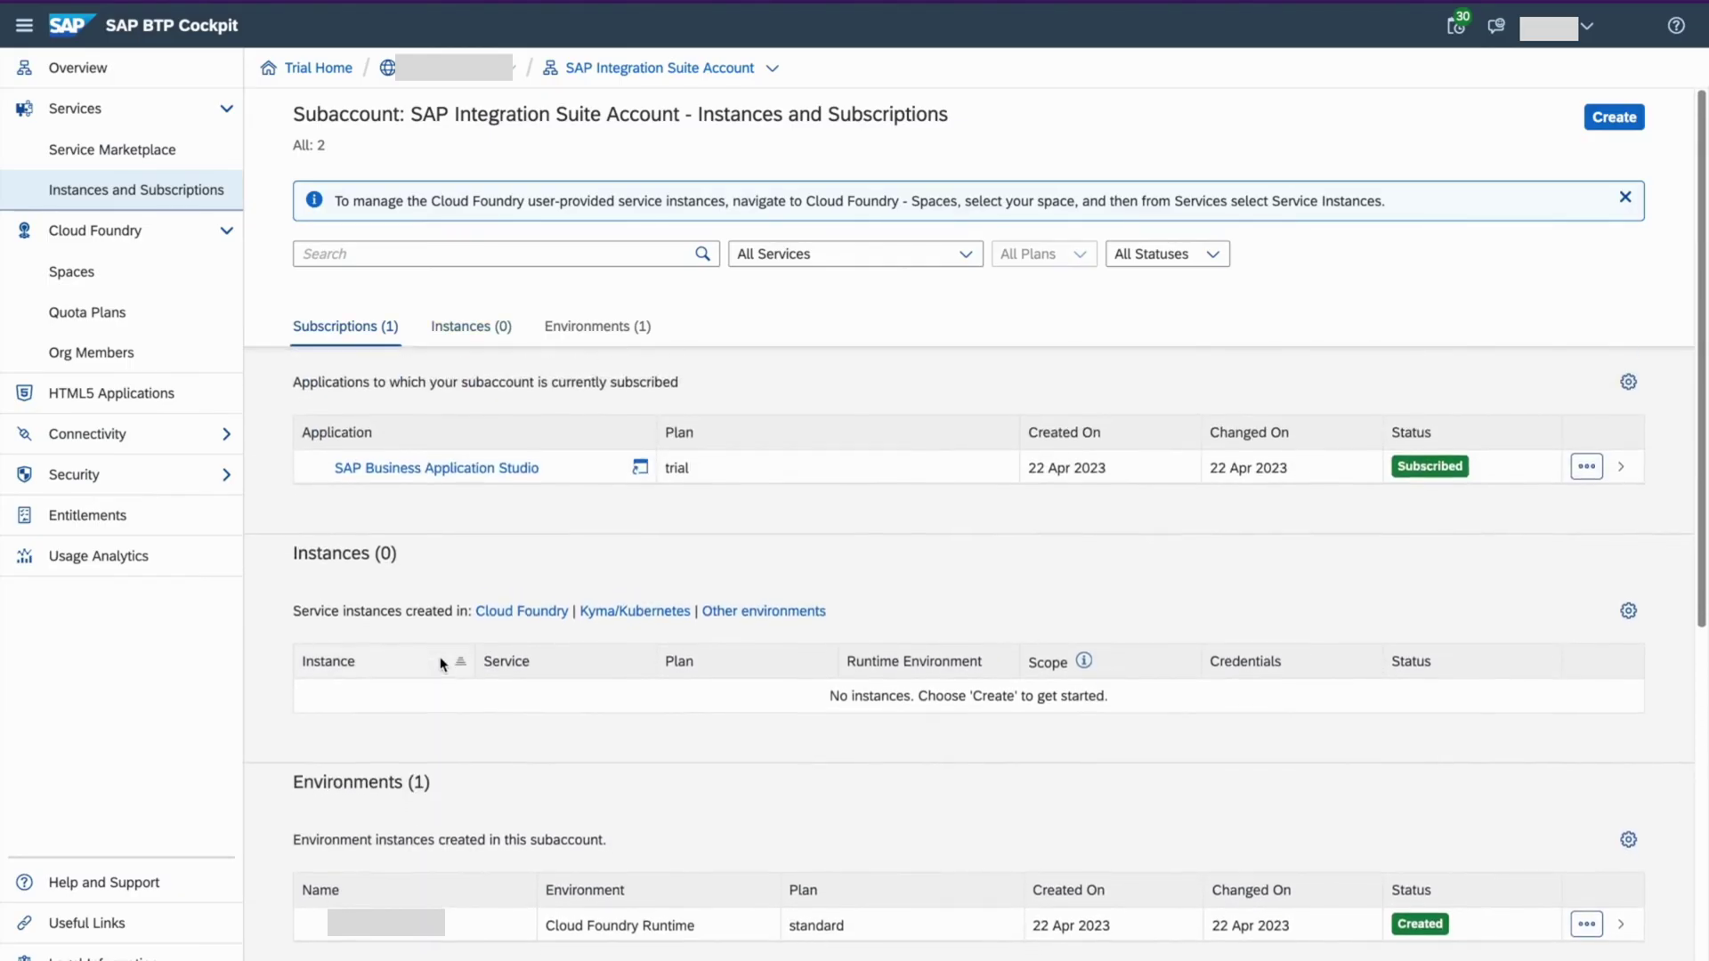
Create a subscription to the Integration Suite service with the trial plan and open its details.
left_click(1603, 123)
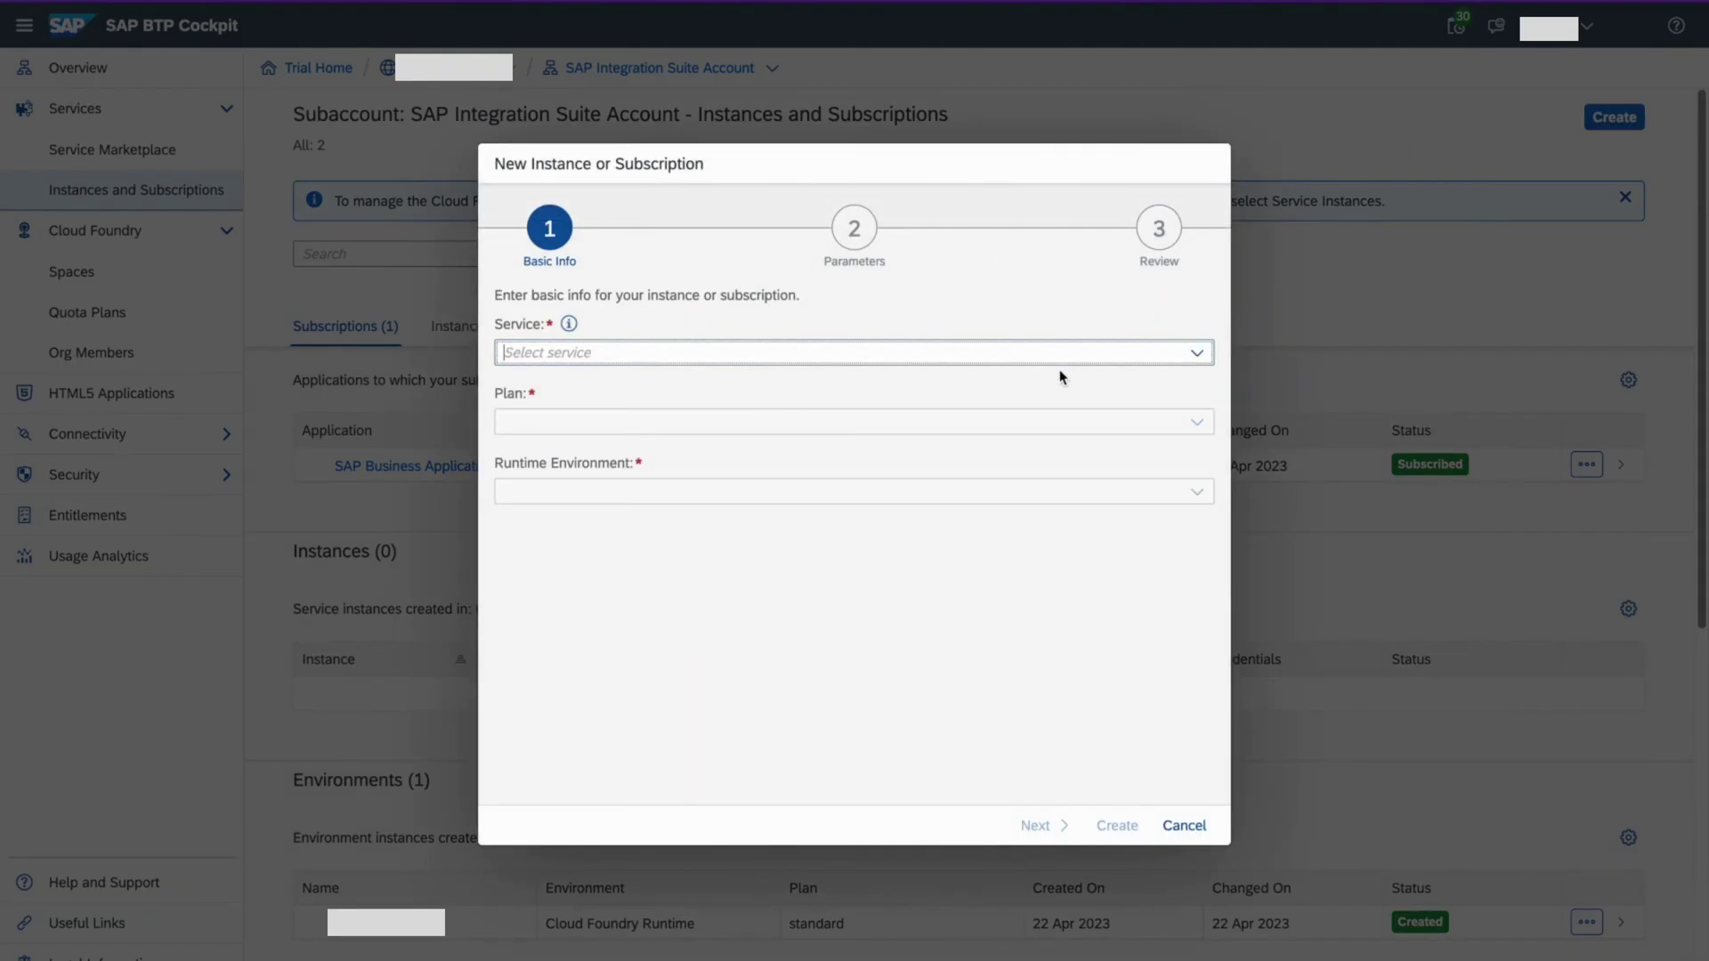
left_click(1198, 353)
scroll(989, 580, "down", 2)
scroll(990, 580, "up", 2)
type("Integration Suite")
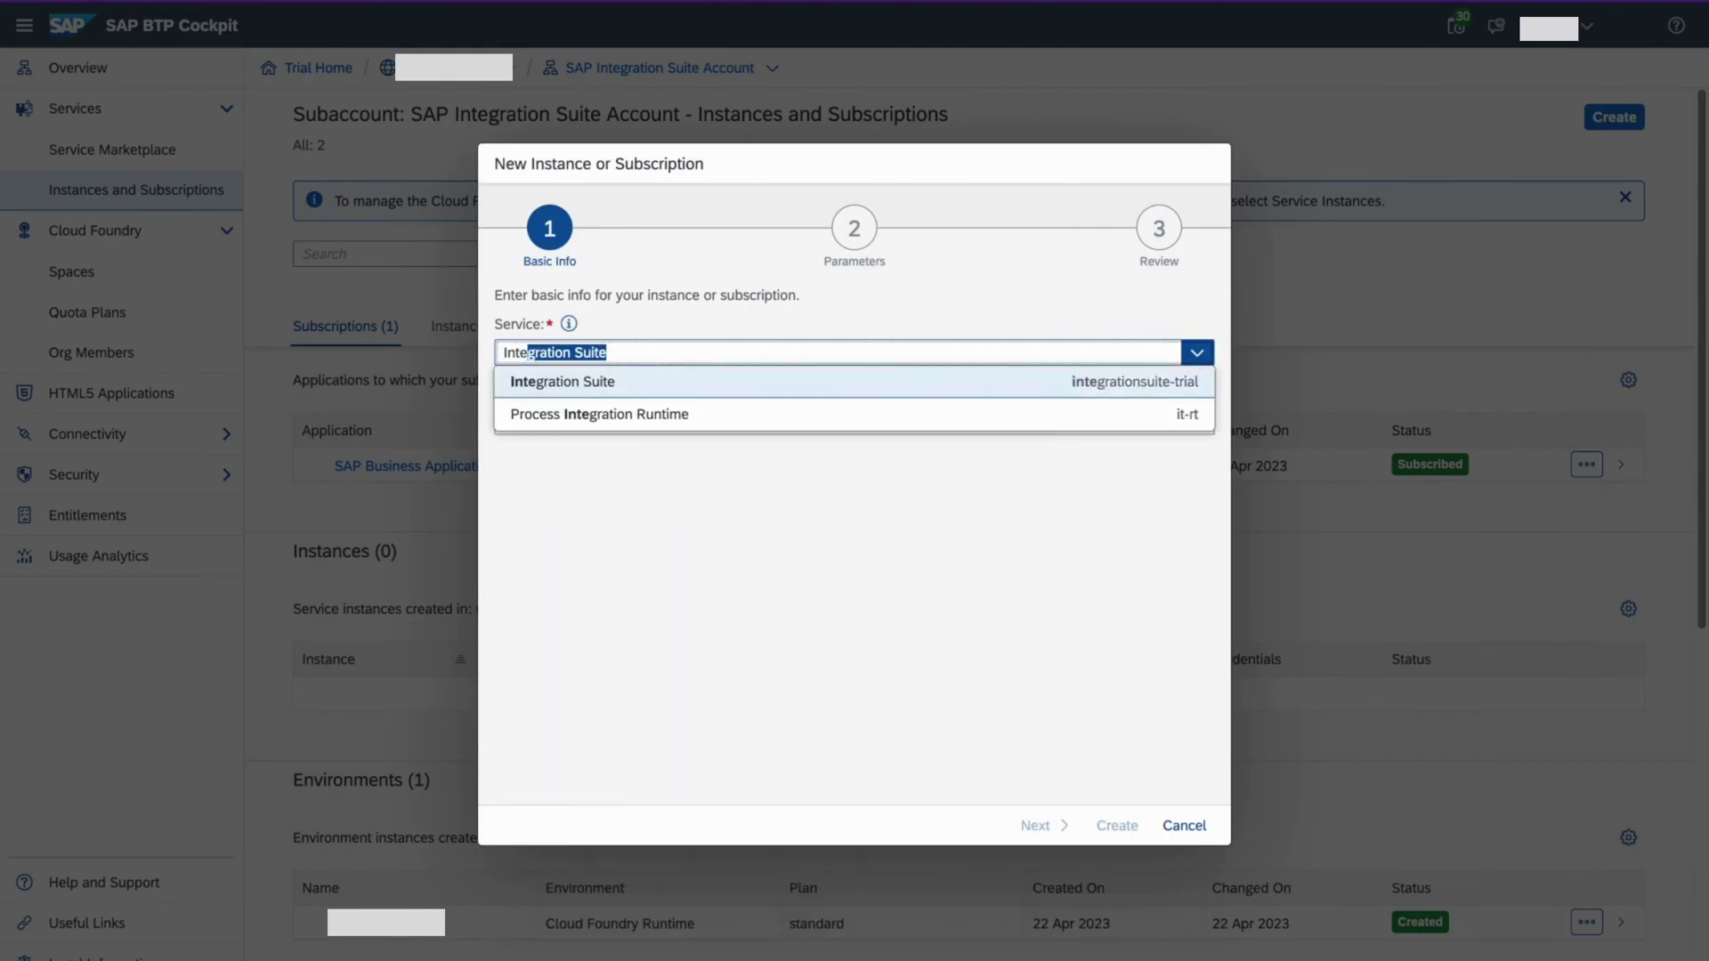
left_click(614, 384)
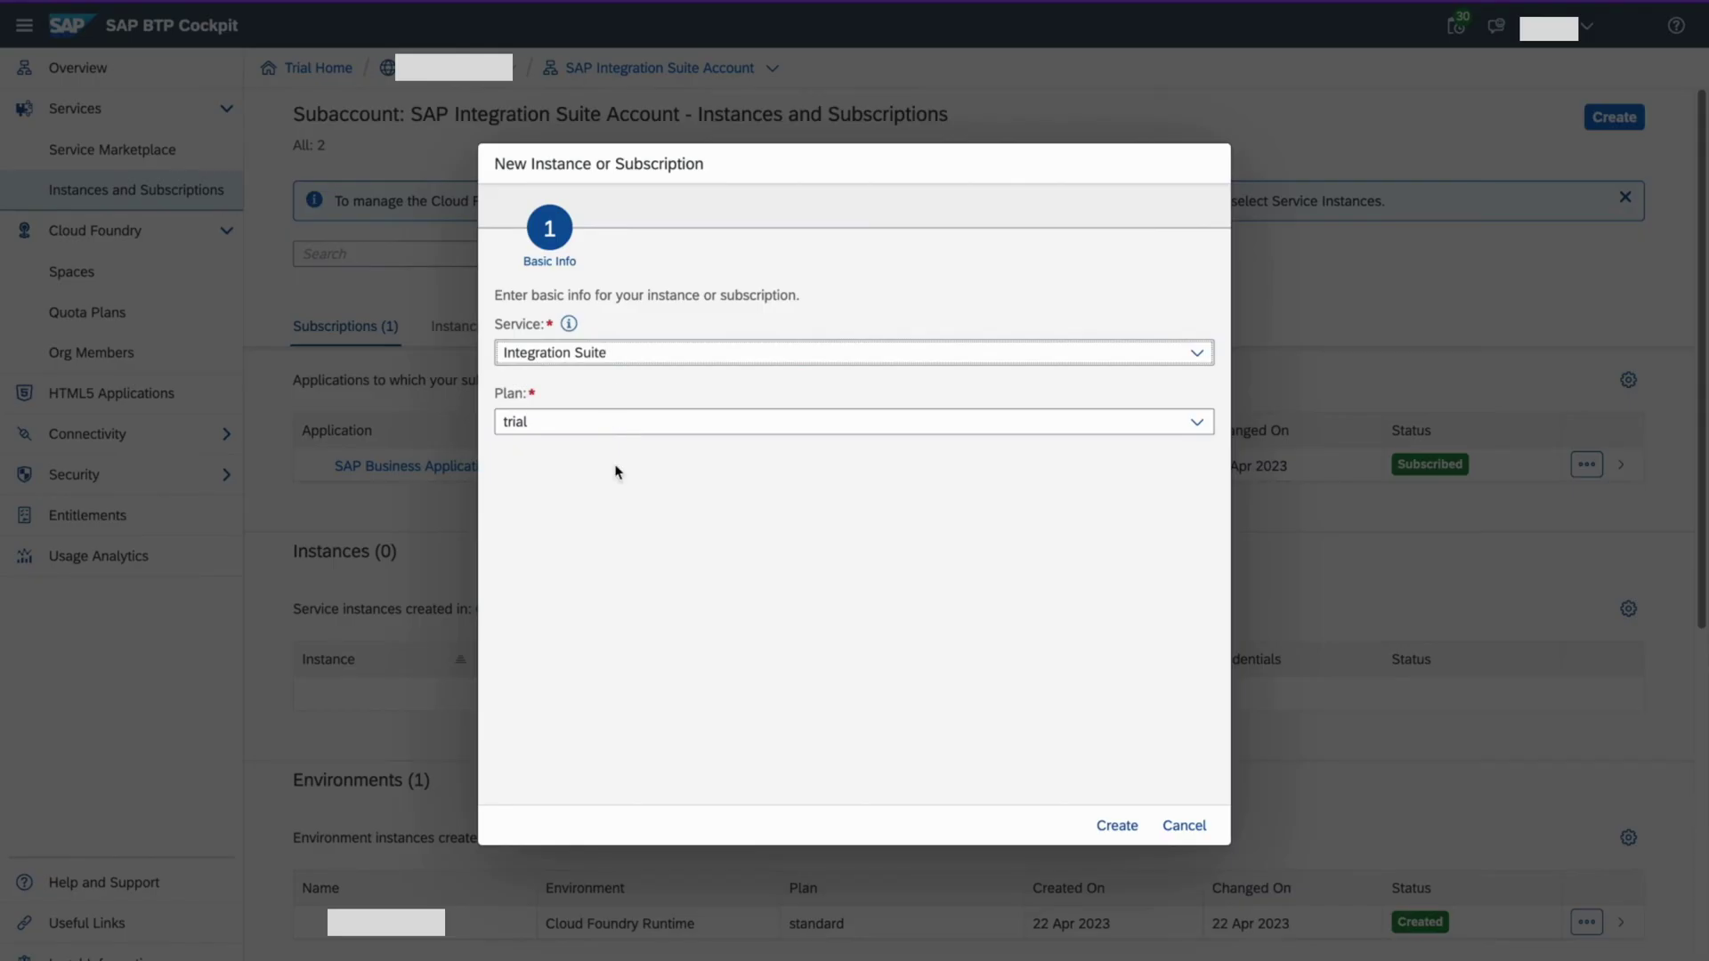
left_click(679, 424)
left_click(1196, 425)
left_click(1196, 430)
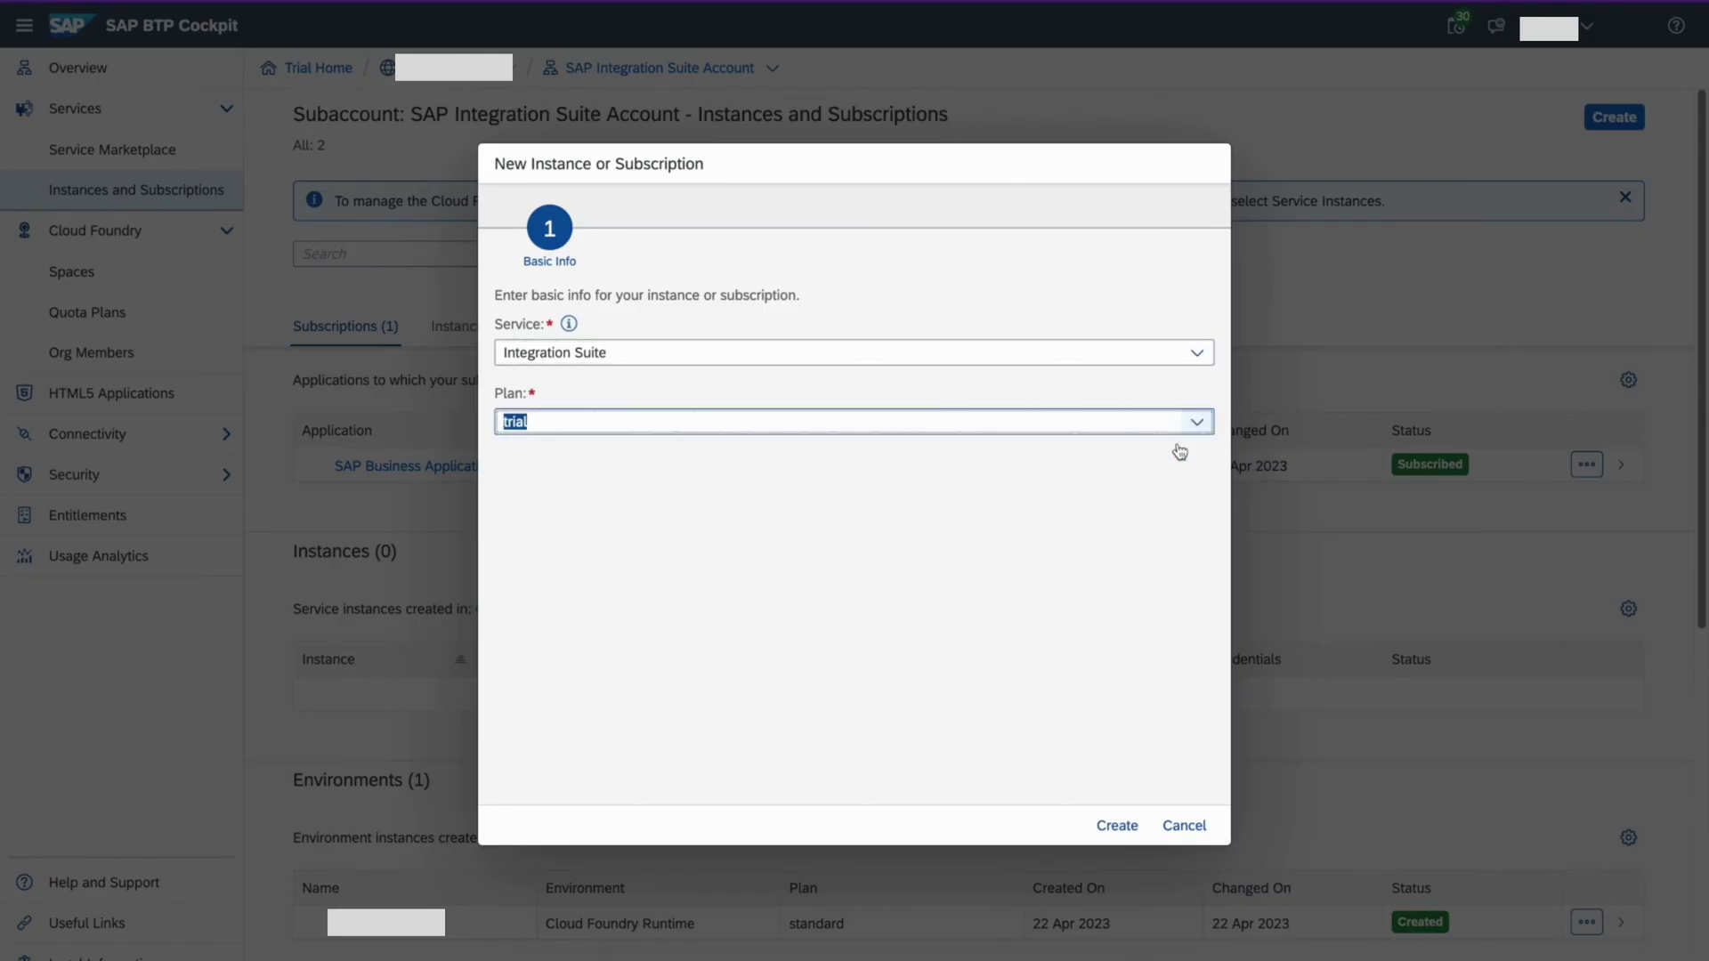
left_click(1116, 826)
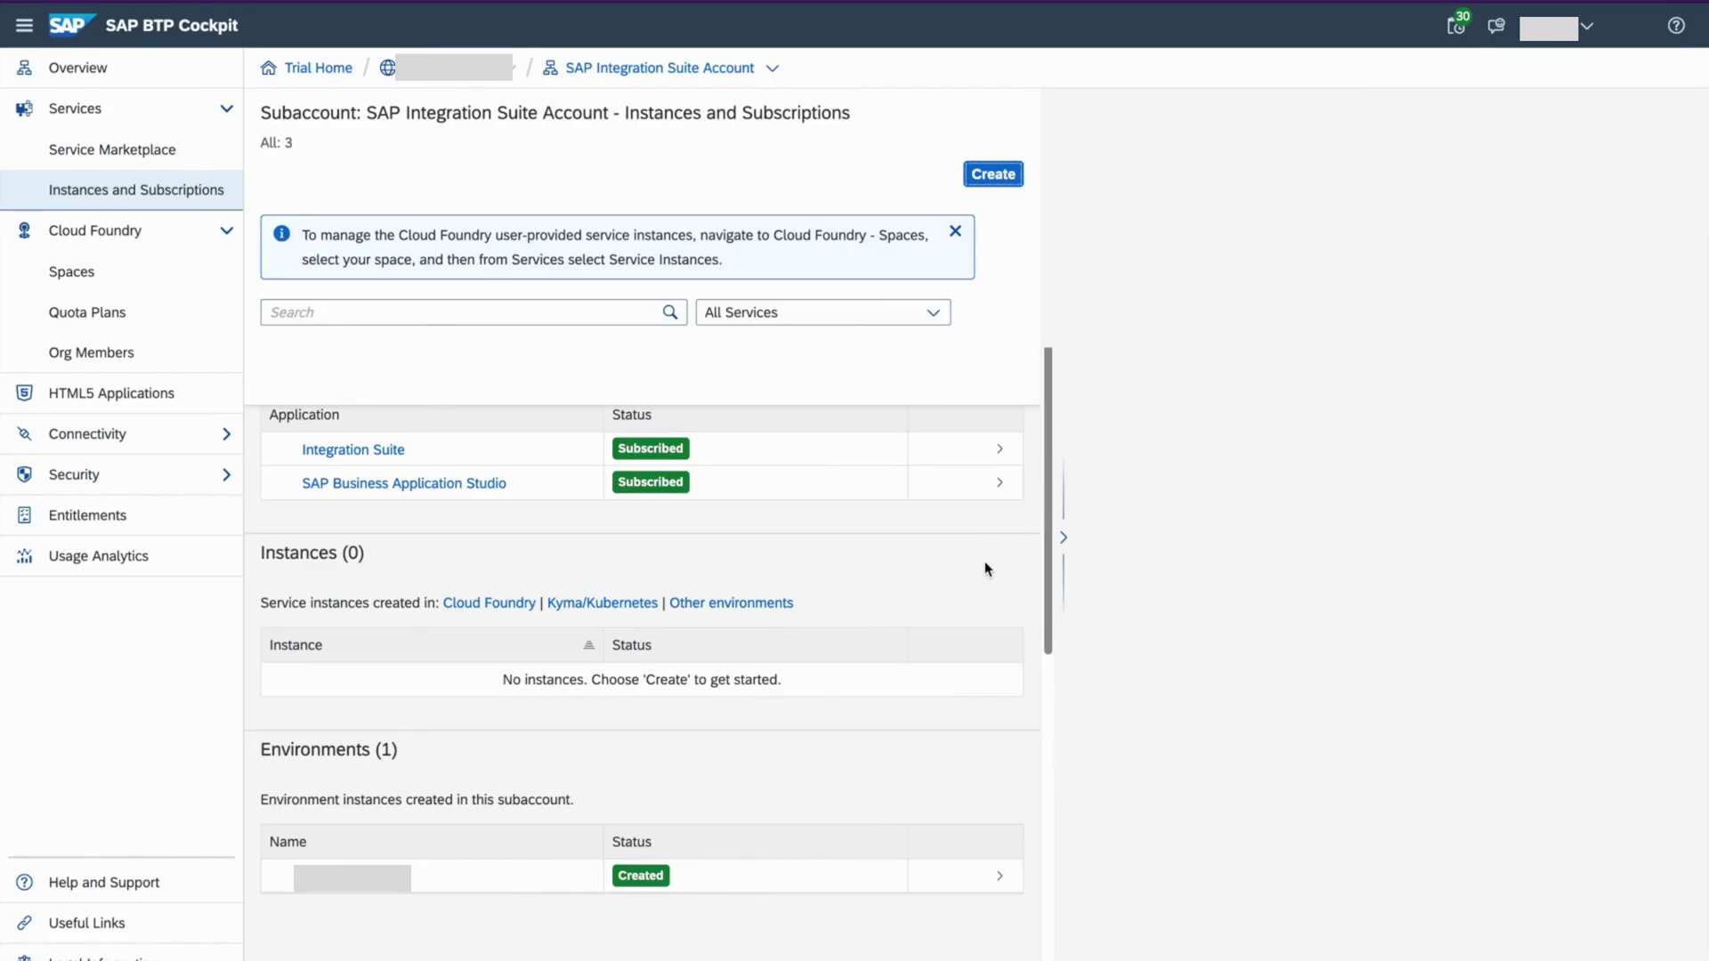
left_click(1064, 539)
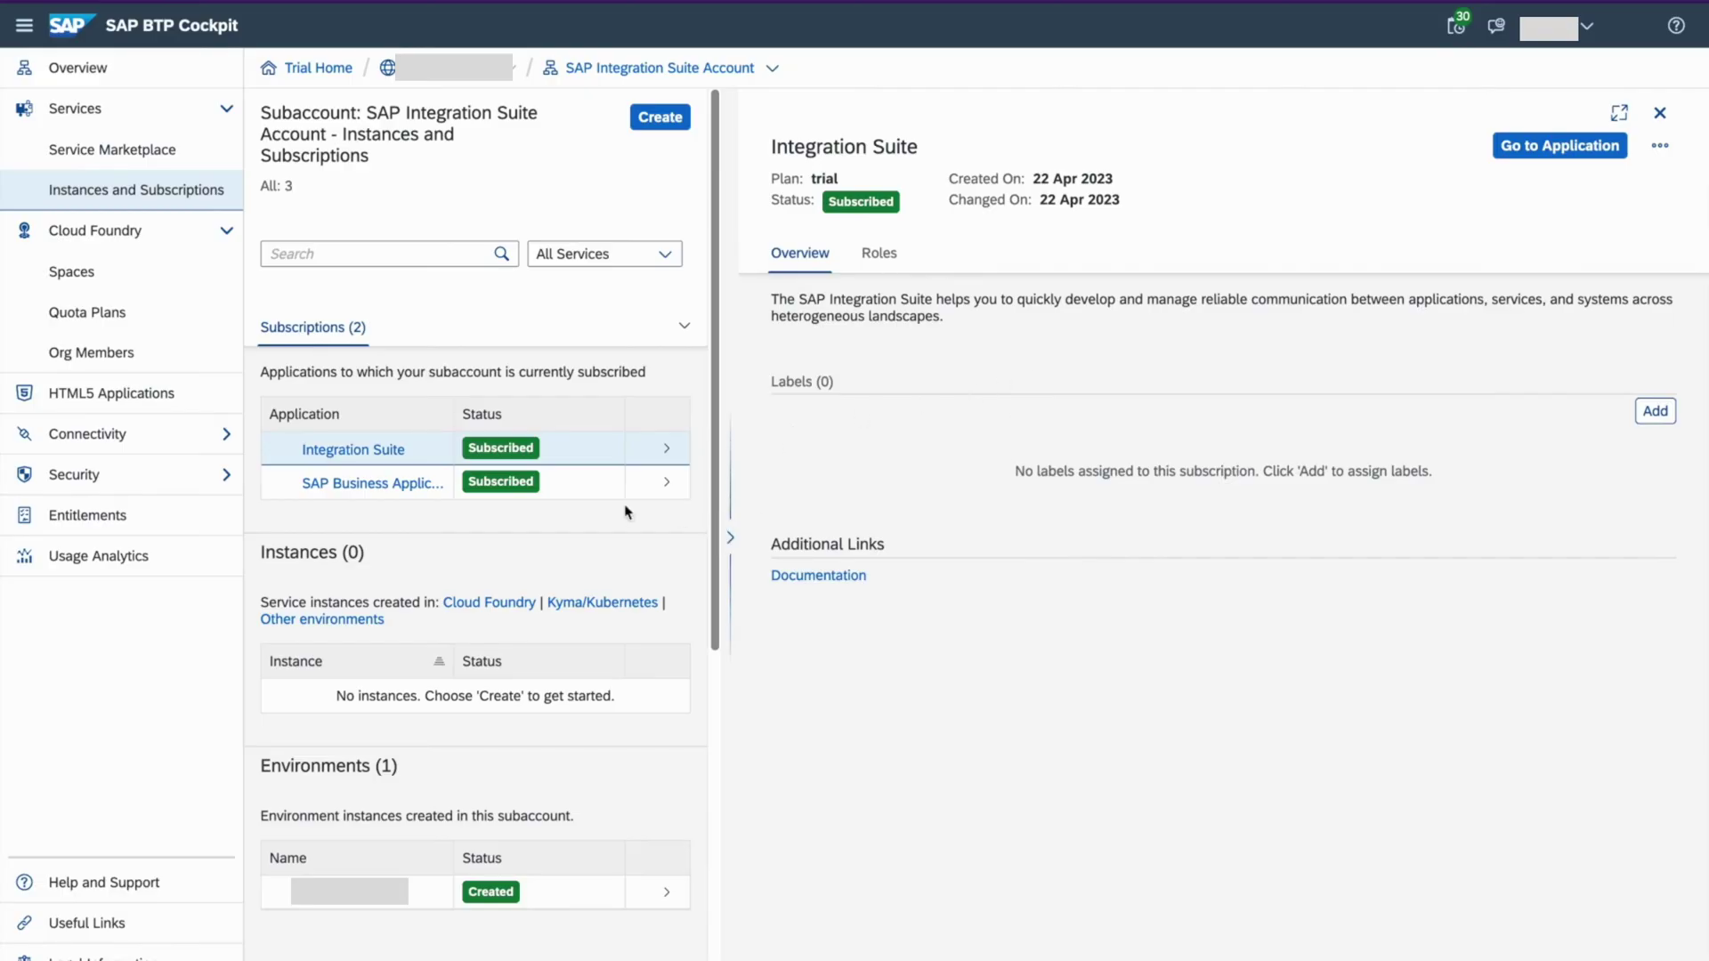
left_click(399, 445)
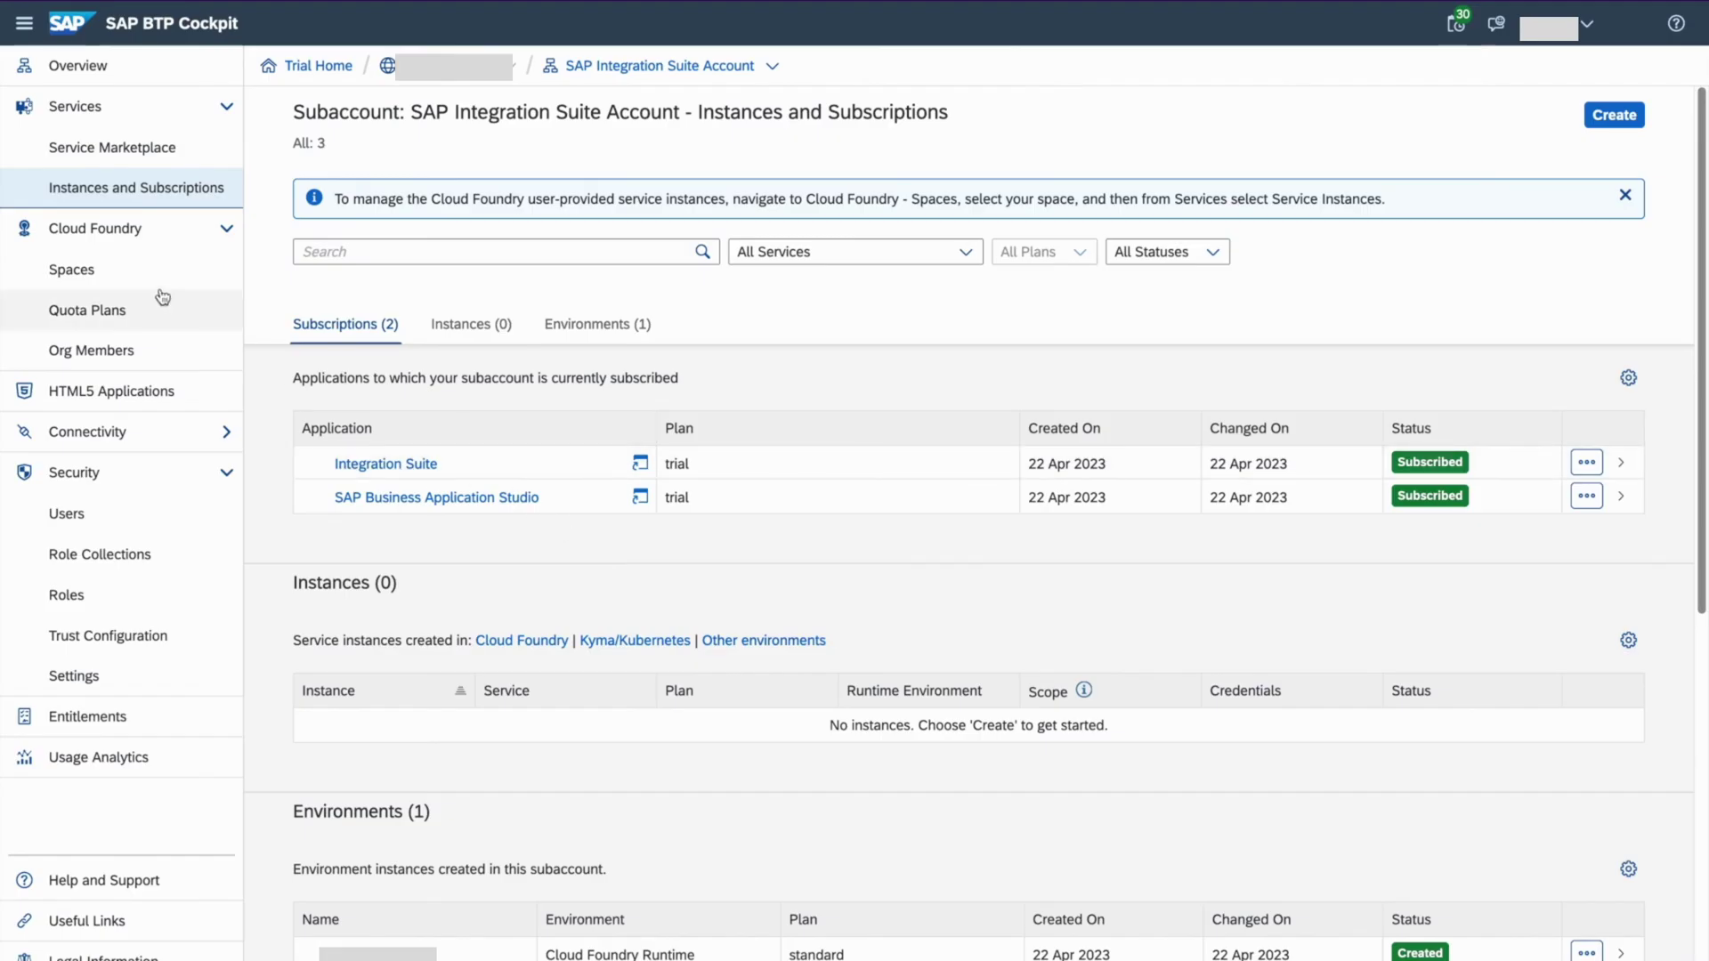
Open the subaccount's security users and display the listed user's details and role collections.
left_click(228, 229)
left_click(219, 350)
left_click(219, 351)
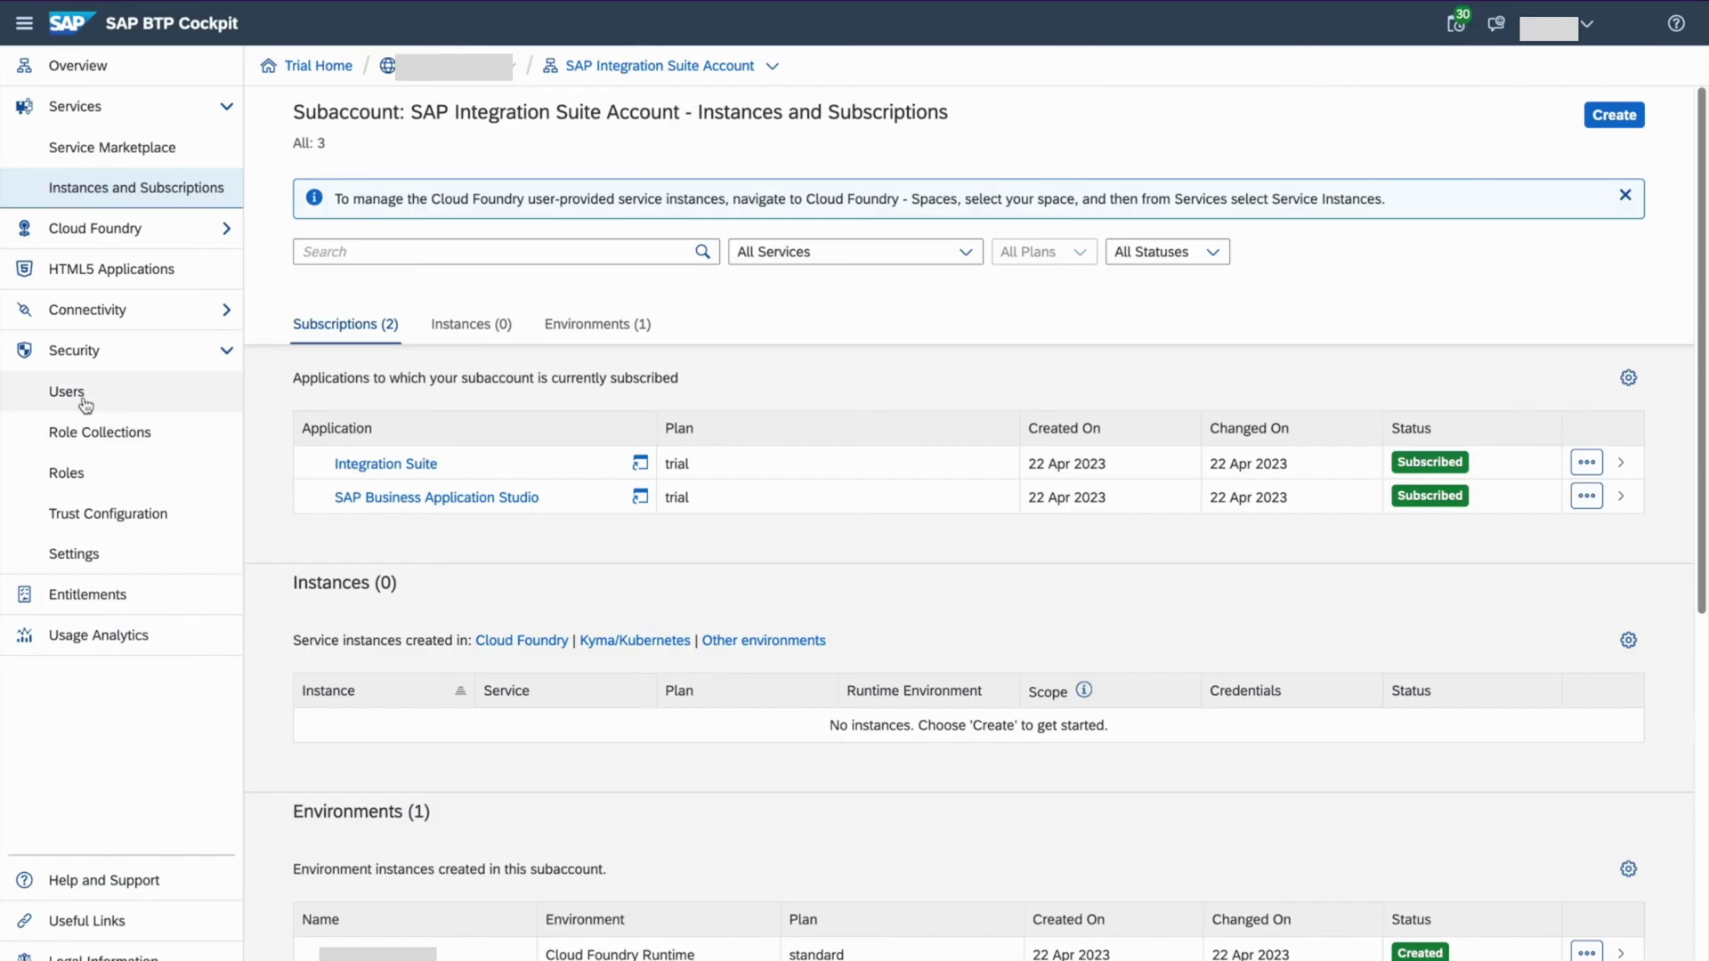
left_click(80, 407)
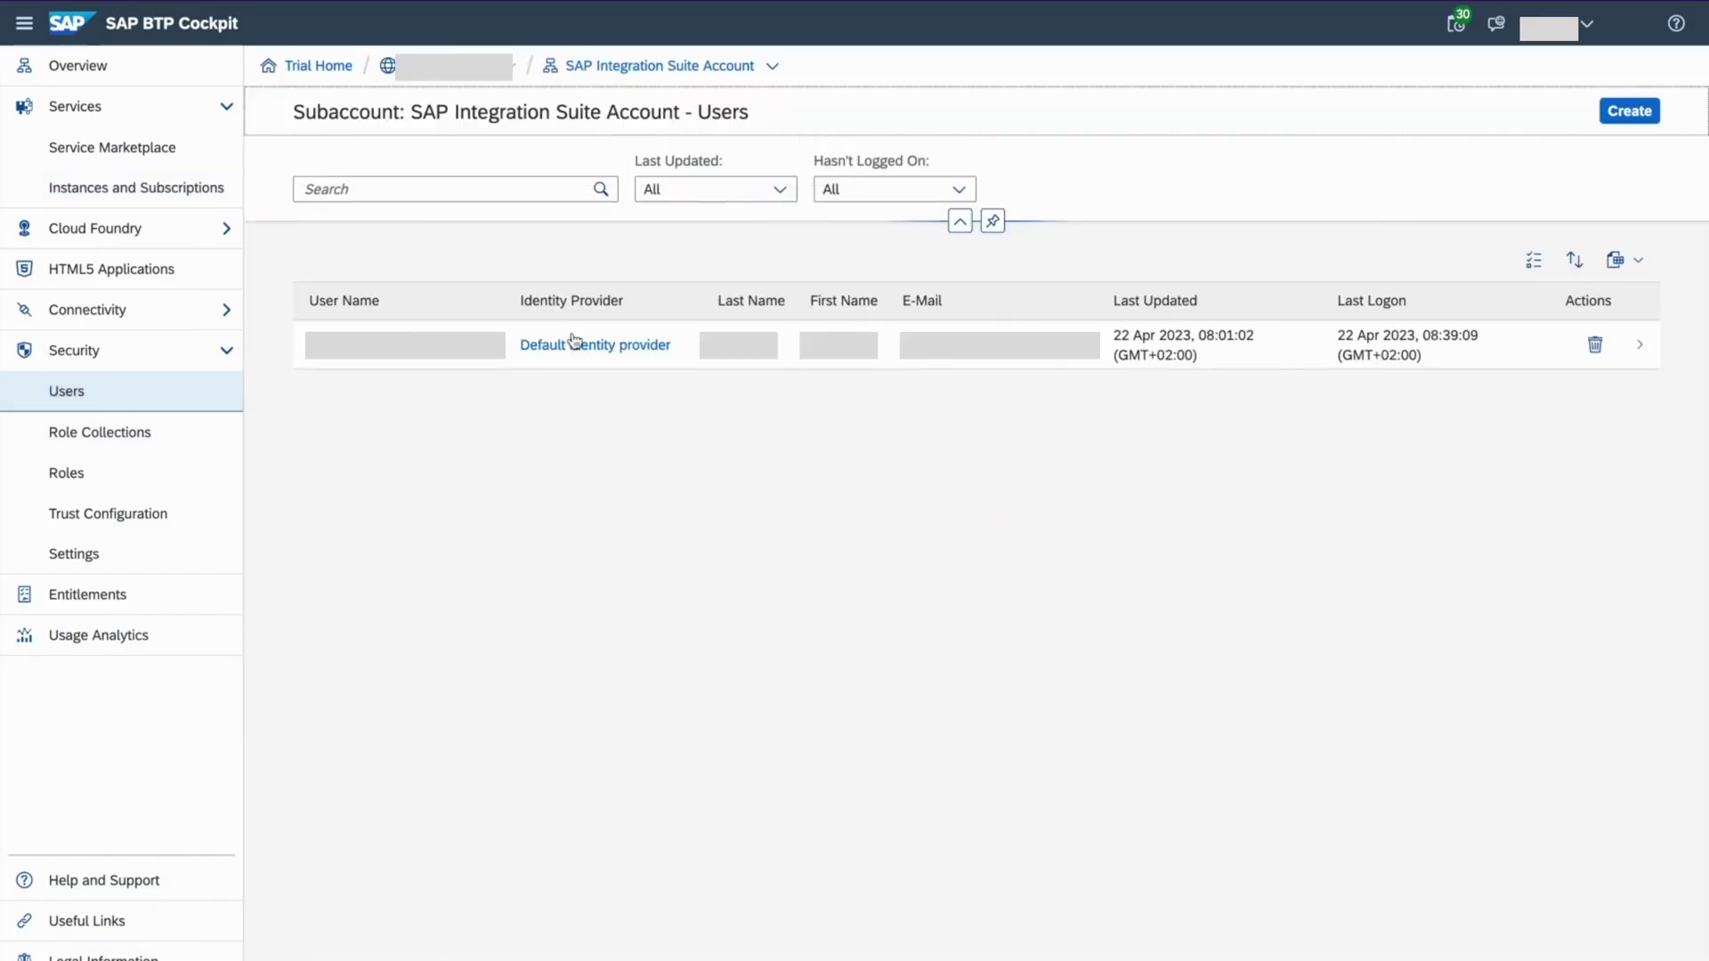
left_click(437, 356)
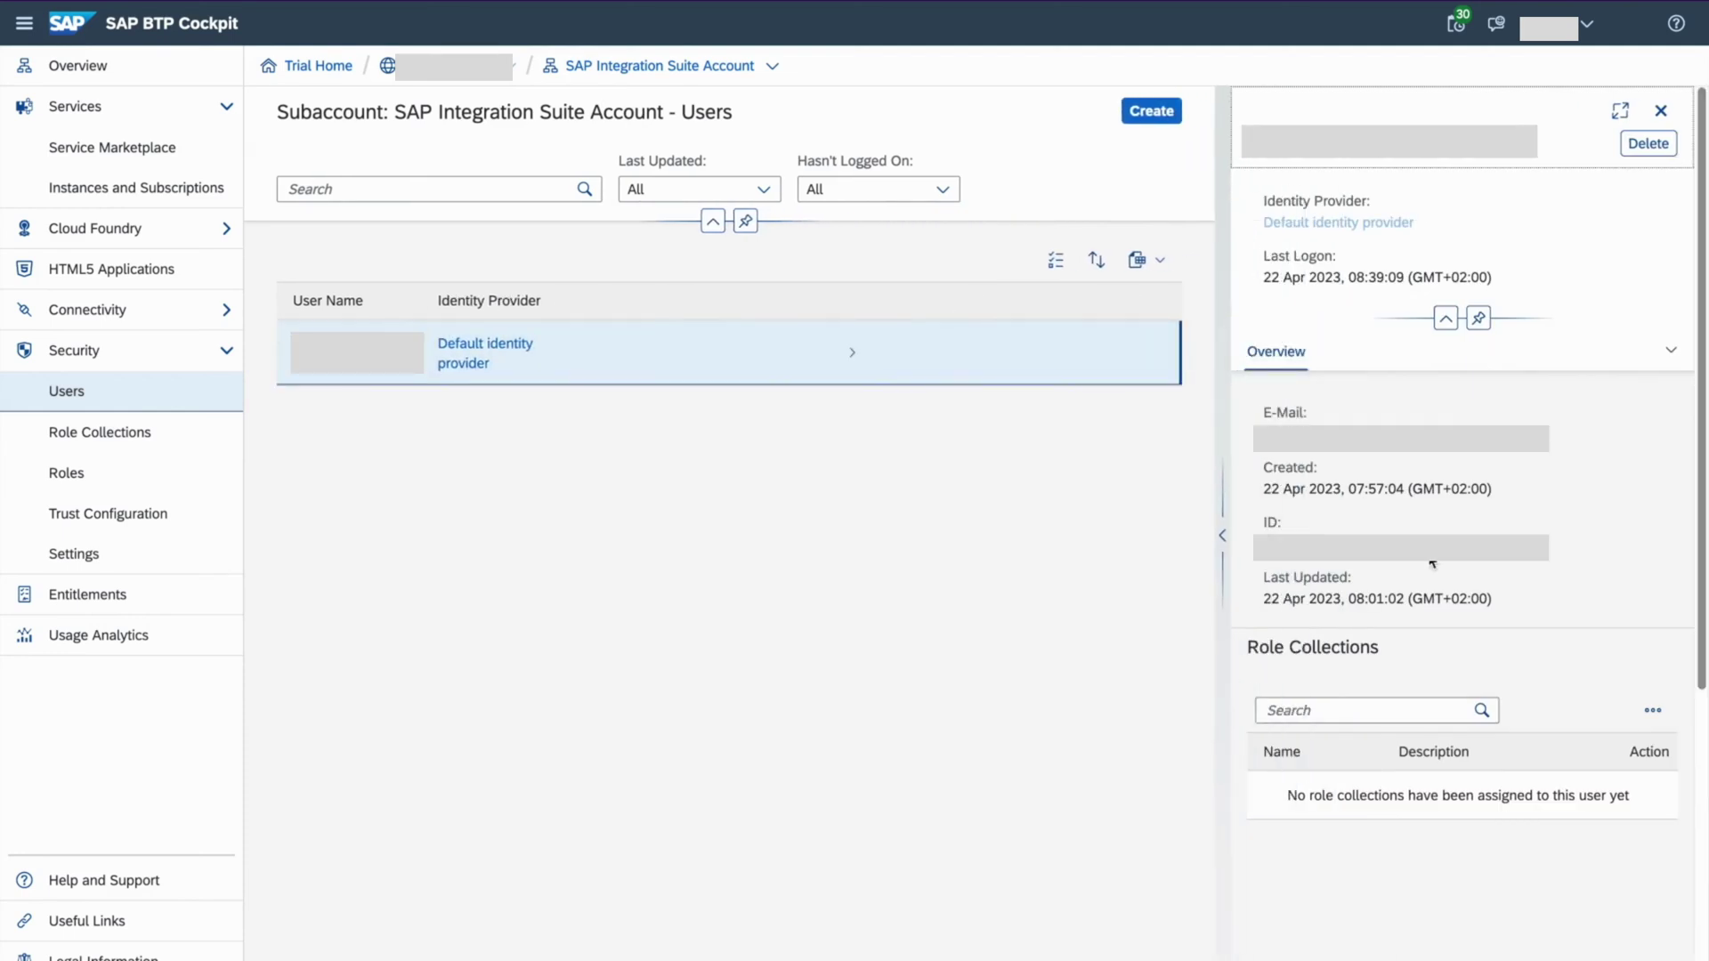
scroll(1470, 460, "down", 1)
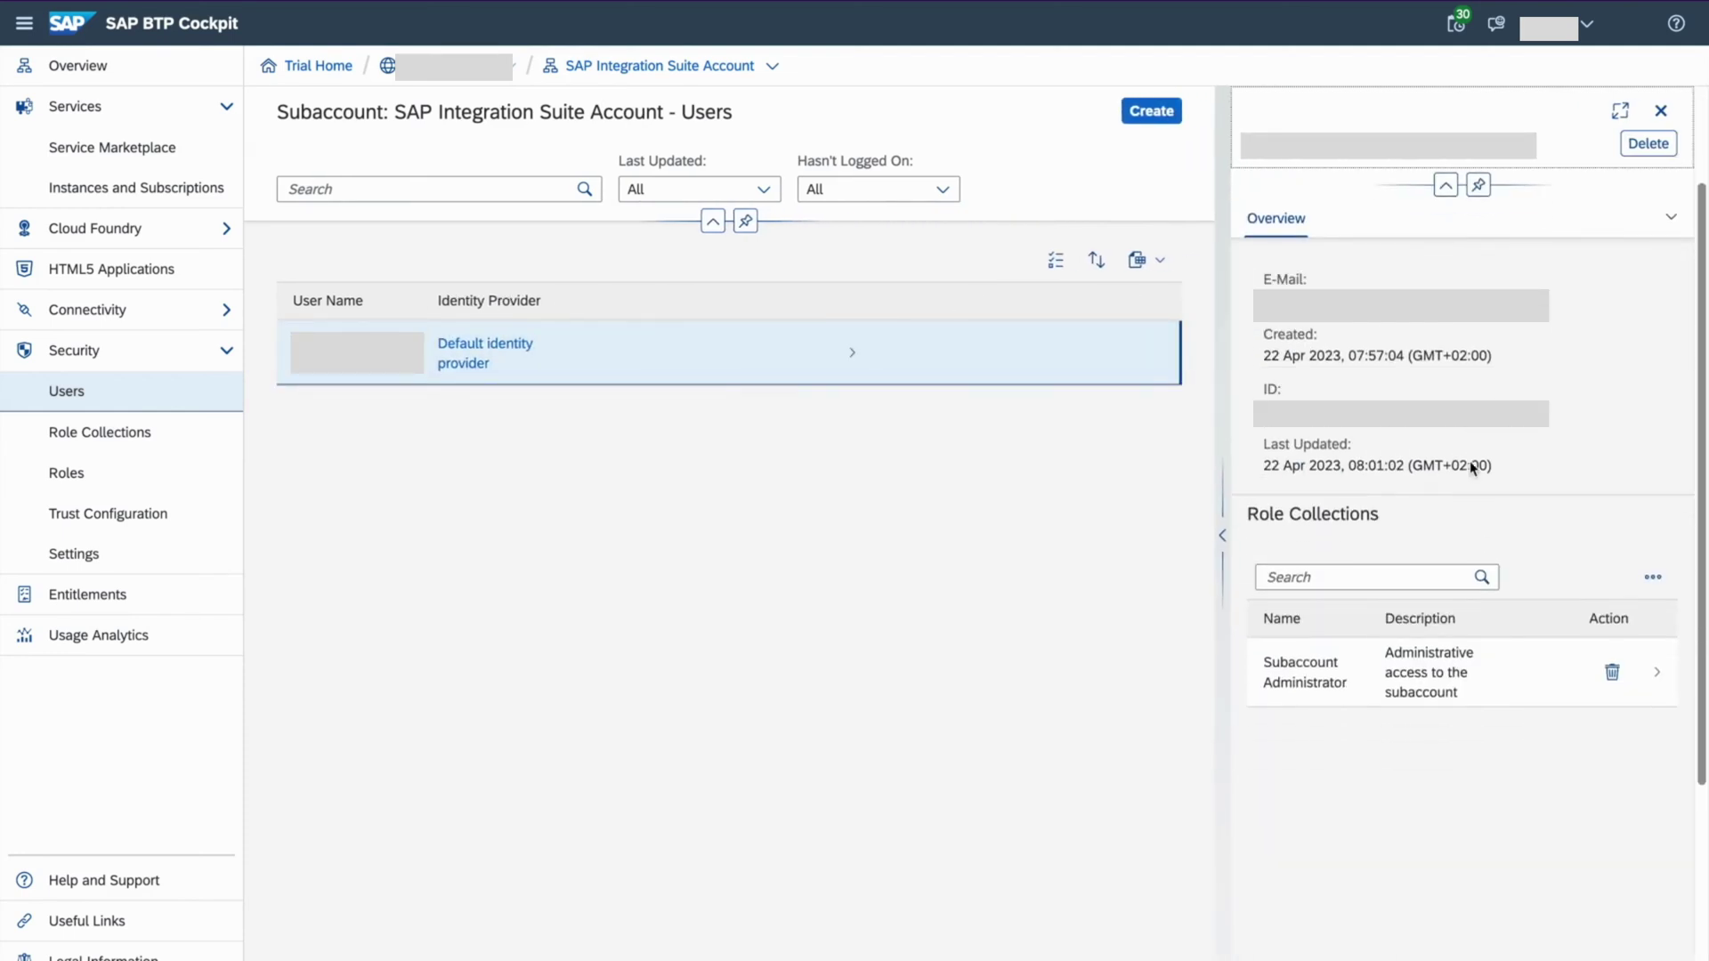
Find the Integration_Provisioner role collection by searching "inte" and assign it to the user.
left_click(1653, 577)
left_click(1577, 475)
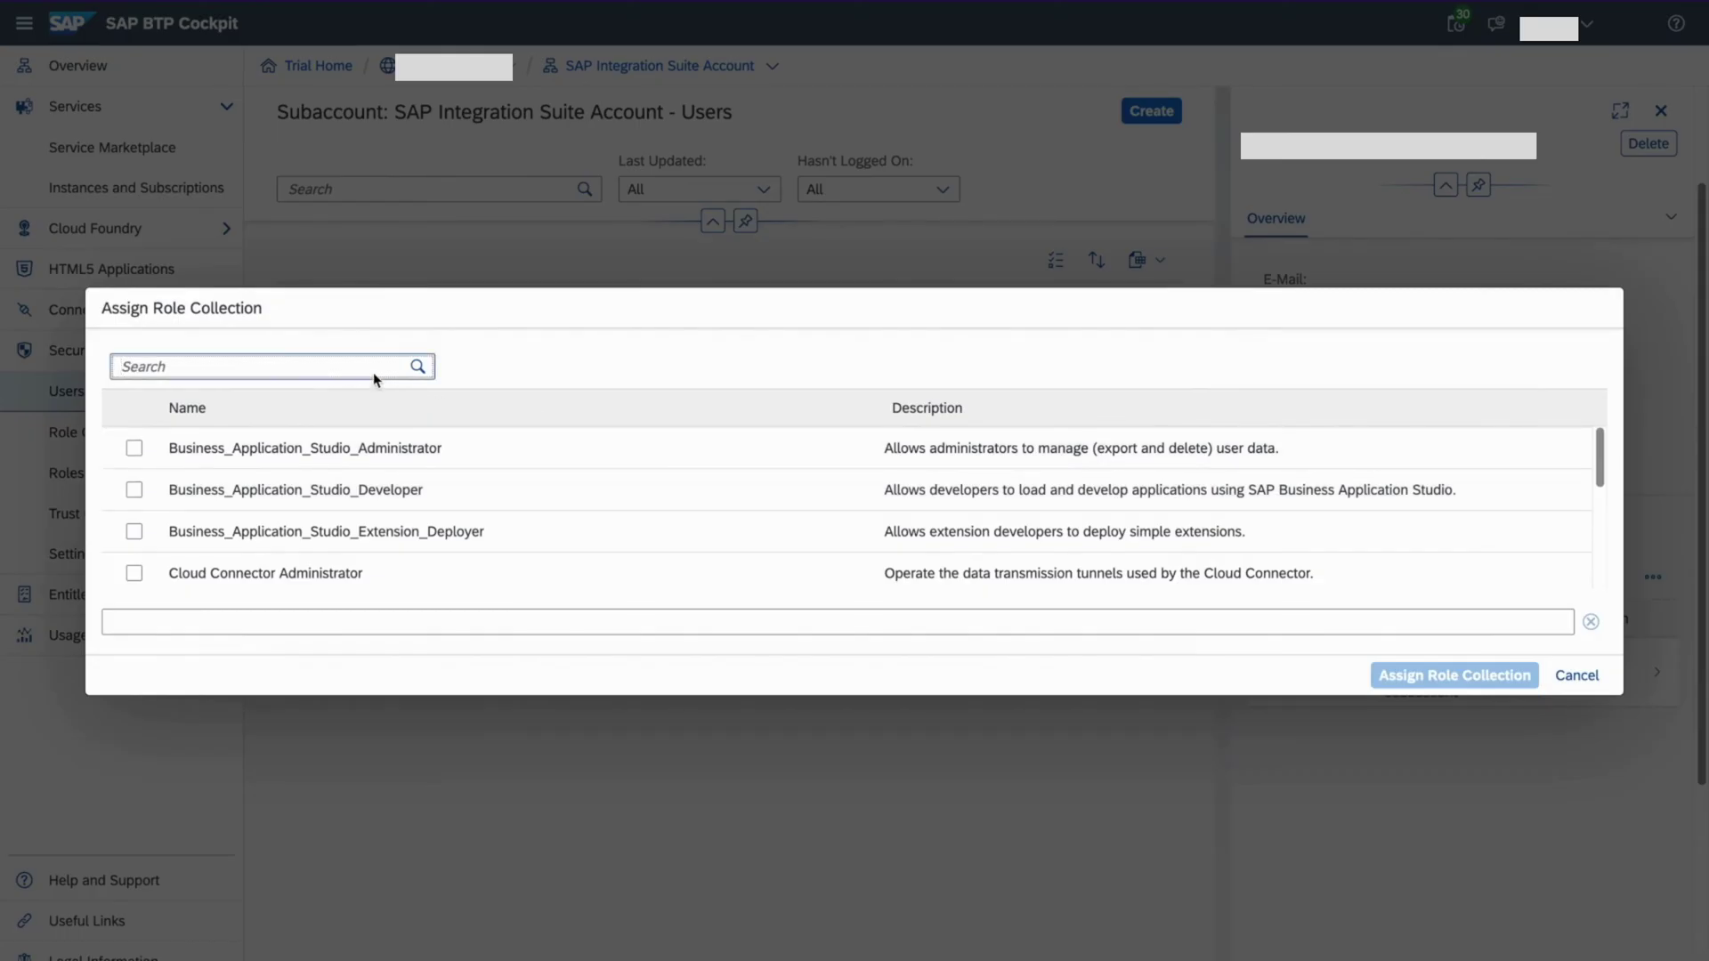
type("inte")
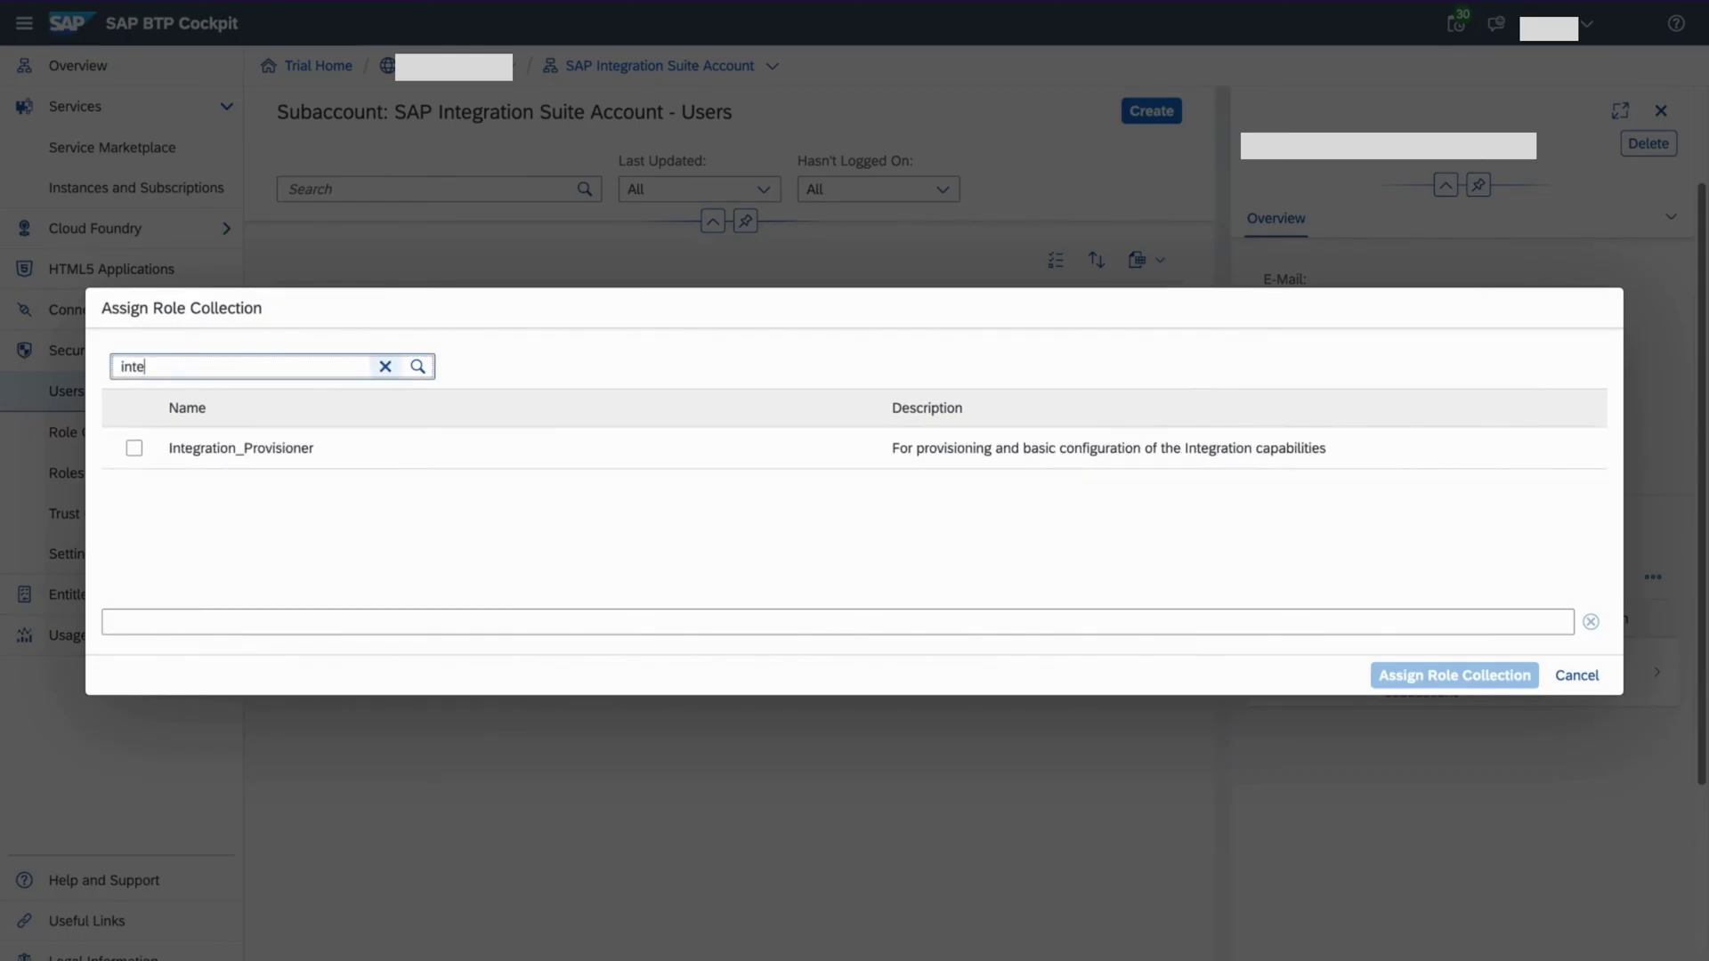
left_click(133, 448)
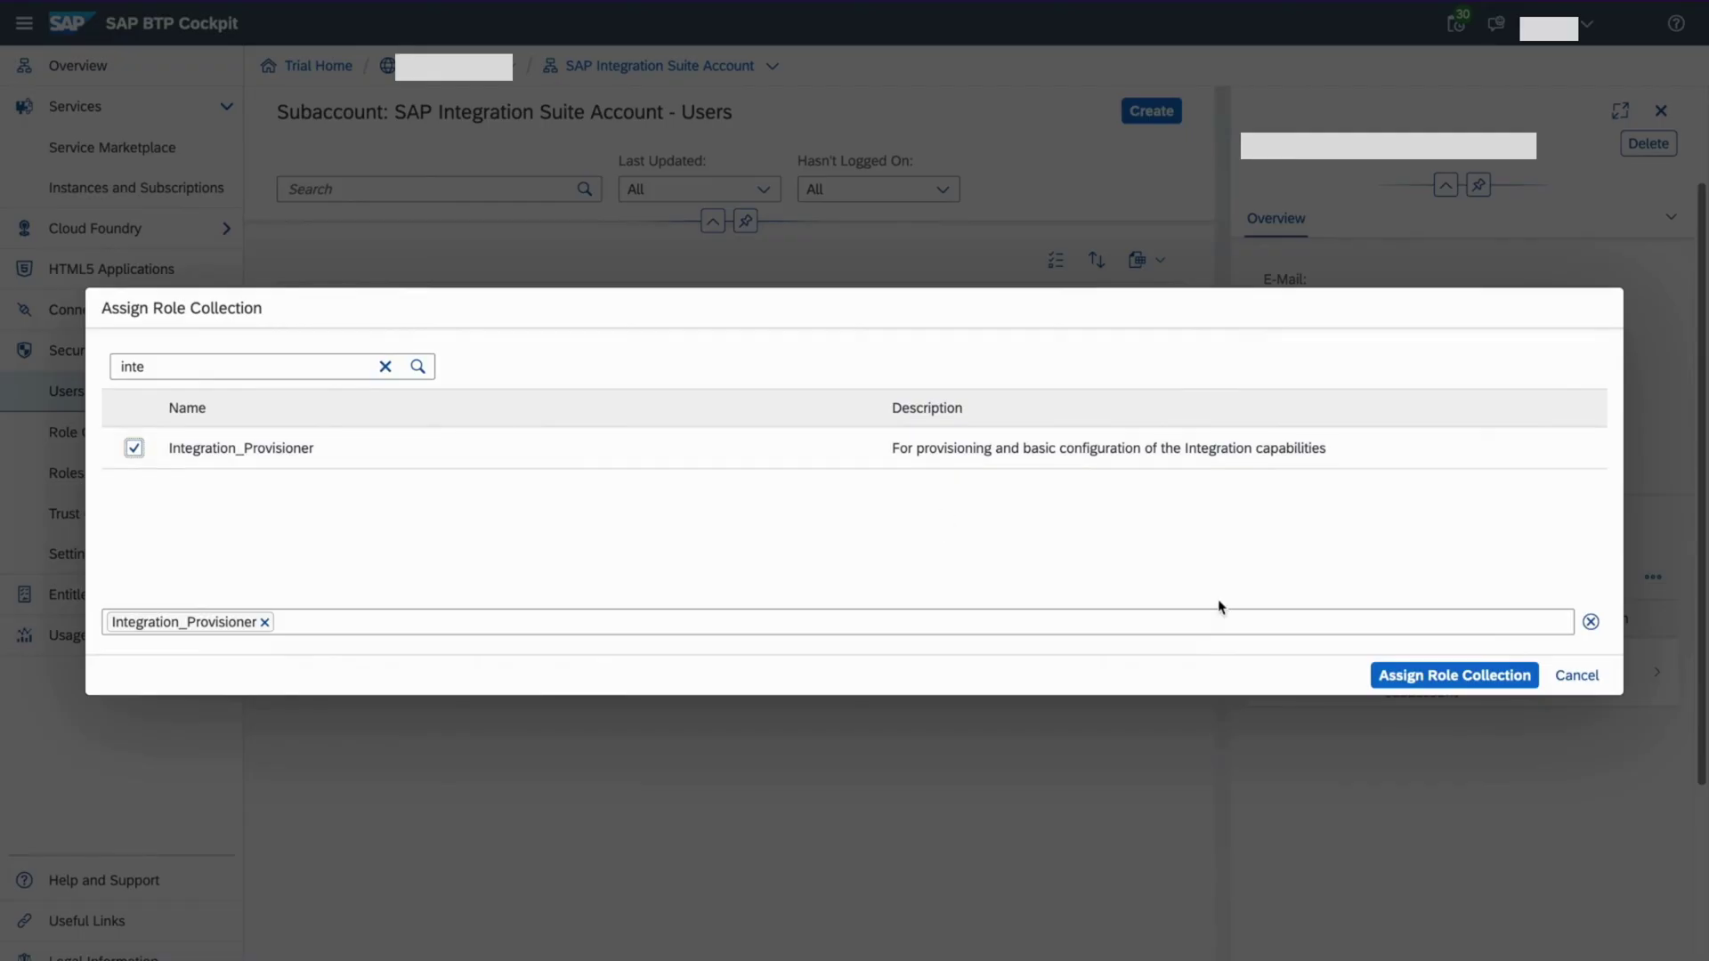
left_click(1469, 676)
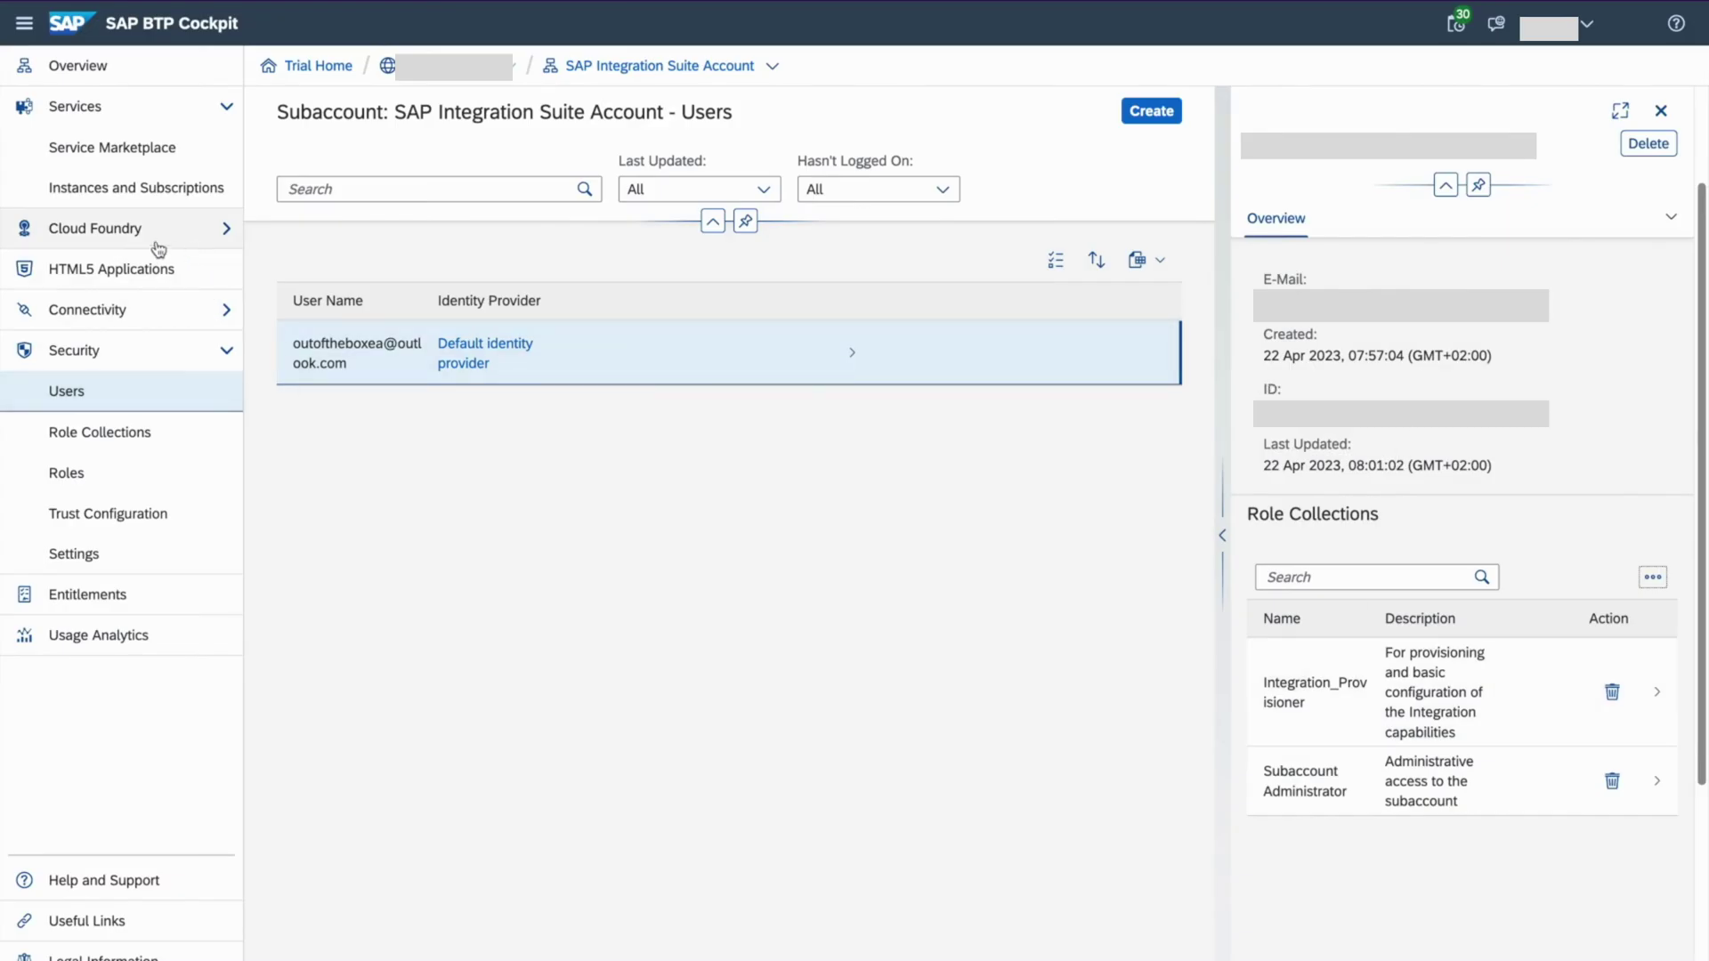
Launch the subscribed Integration Suite application and dismiss its news and announcements until the next update.
left_click(148, 189)
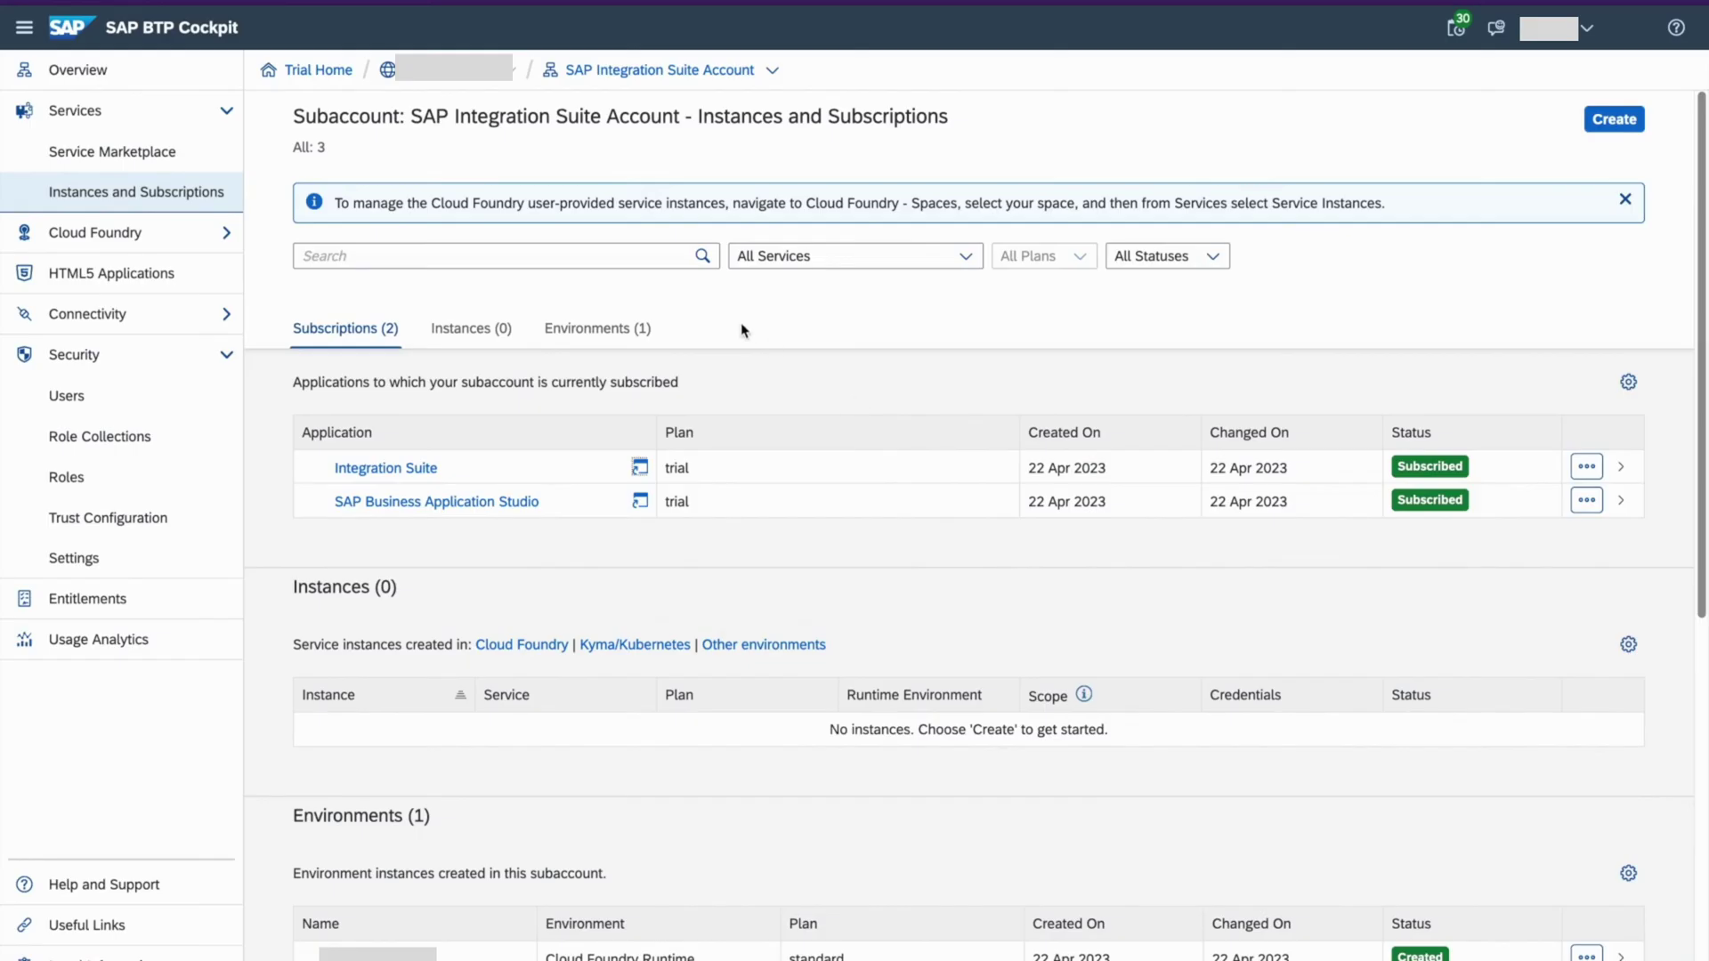
left_click(641, 469)
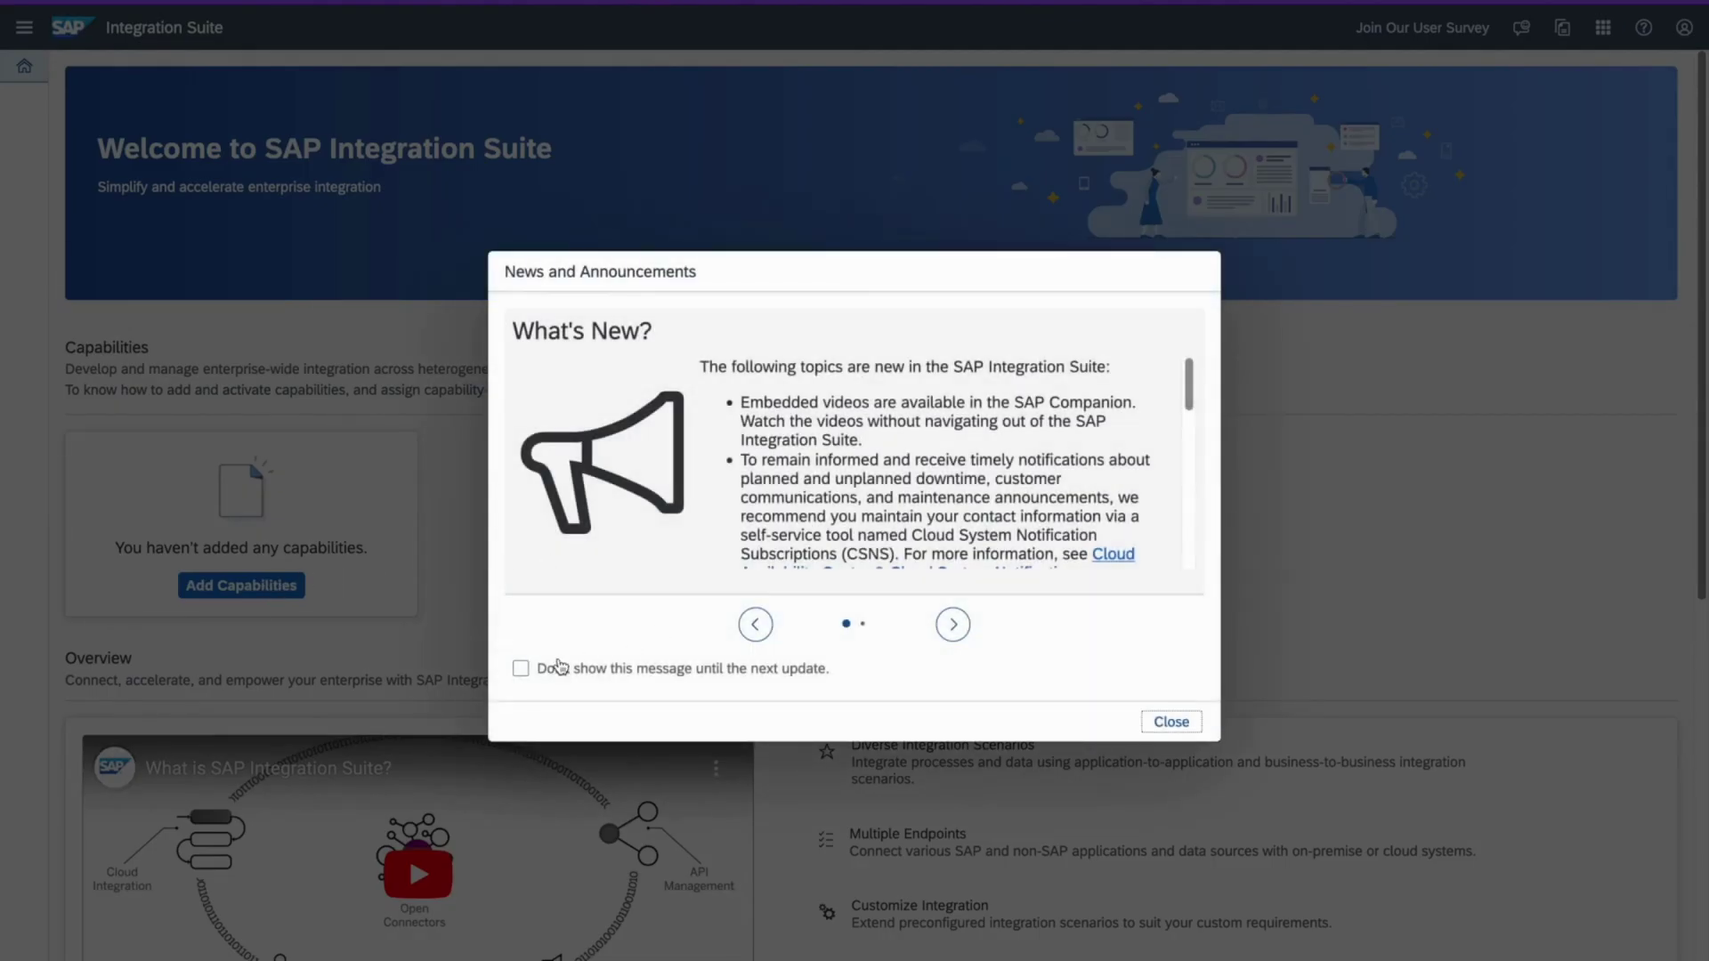
left_click(521, 668)
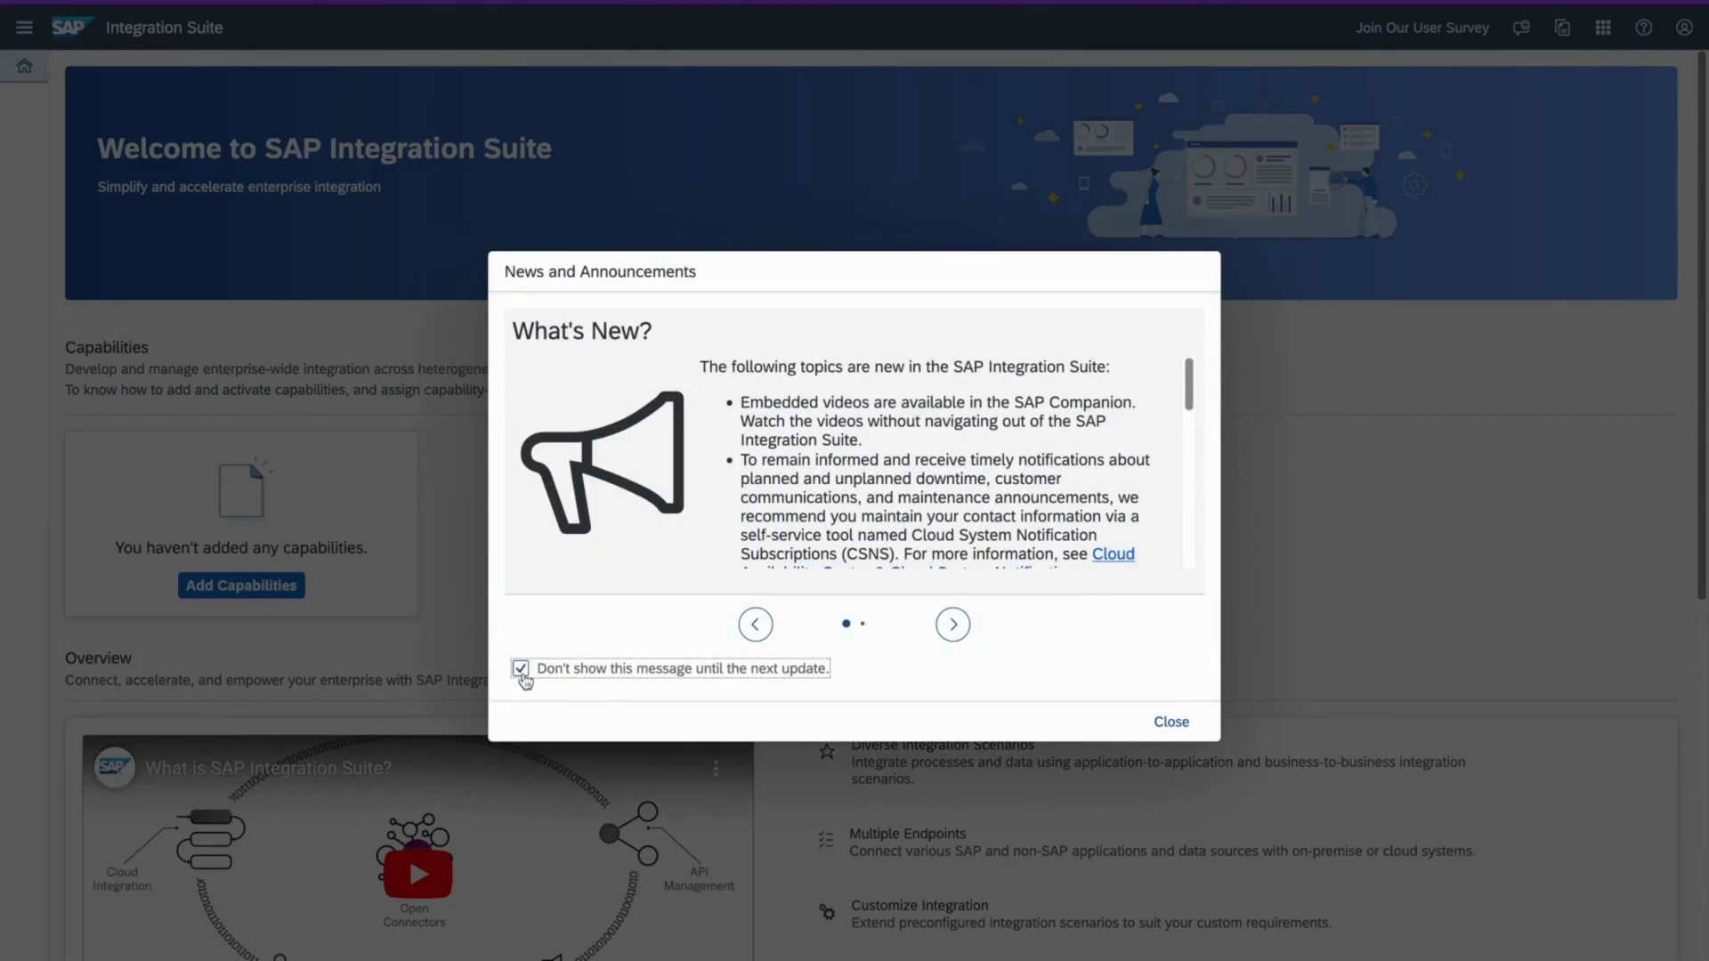
left_click(1172, 722)
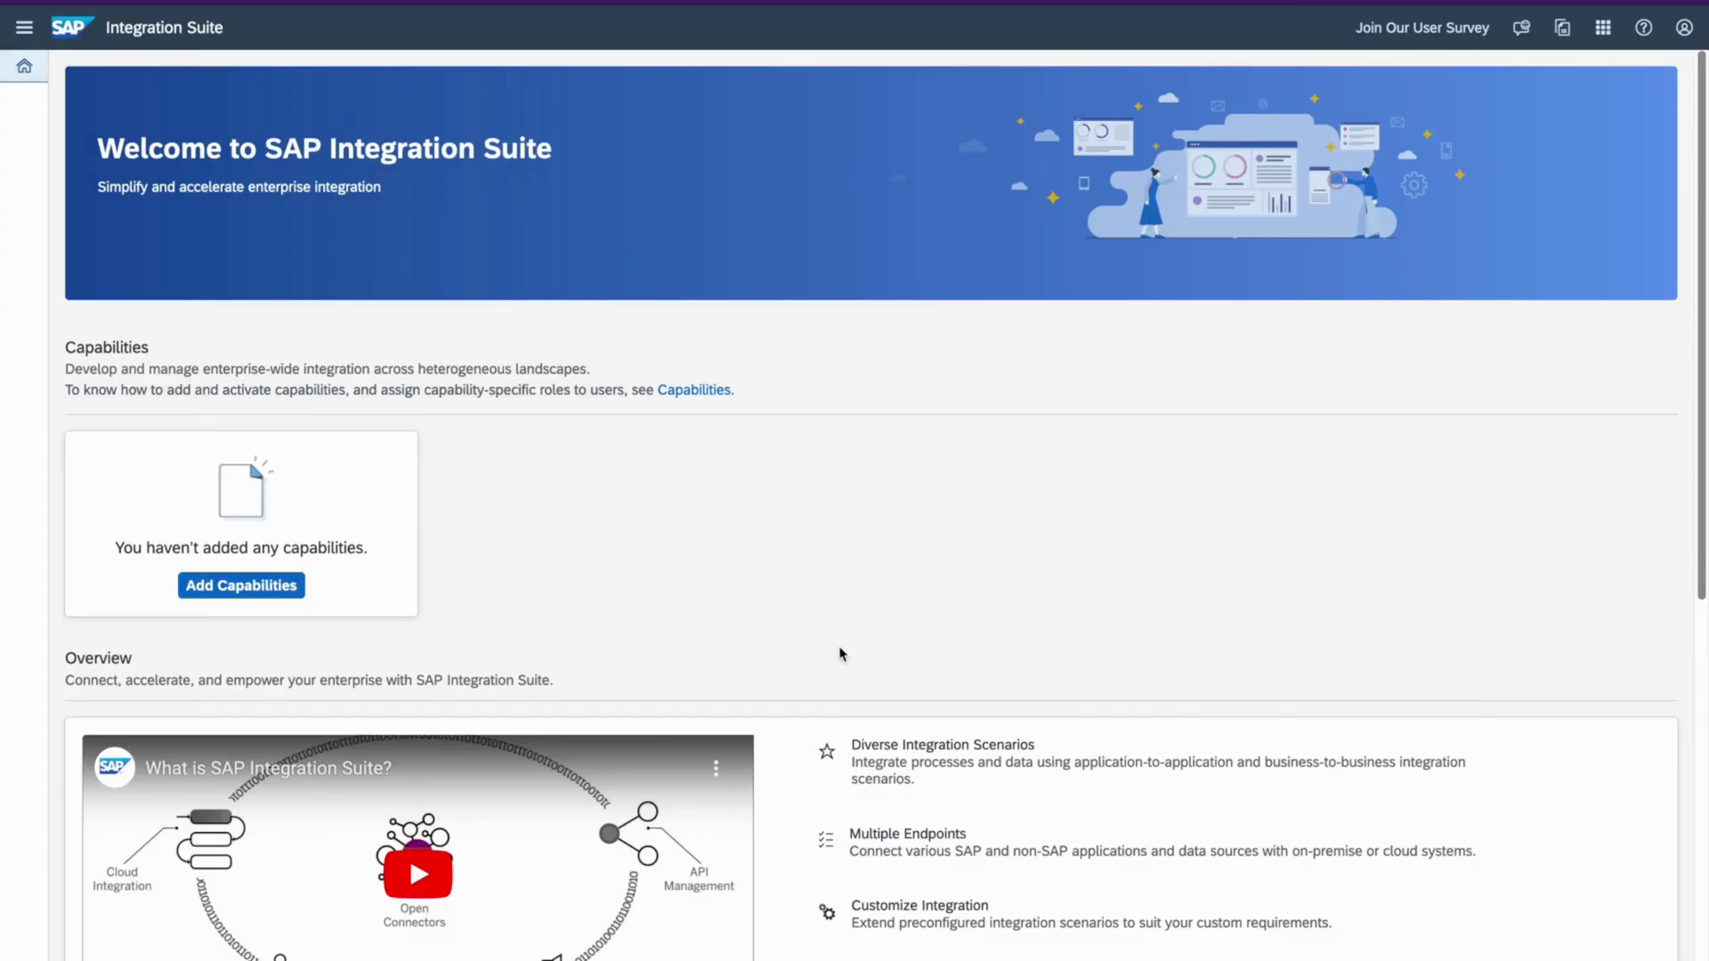
Start adding capabilities, select all six from Build Integration Scenarios to Manage and Provide Integration Technology Guidance, and continue to Cloud Integration.
left_click(245, 595)
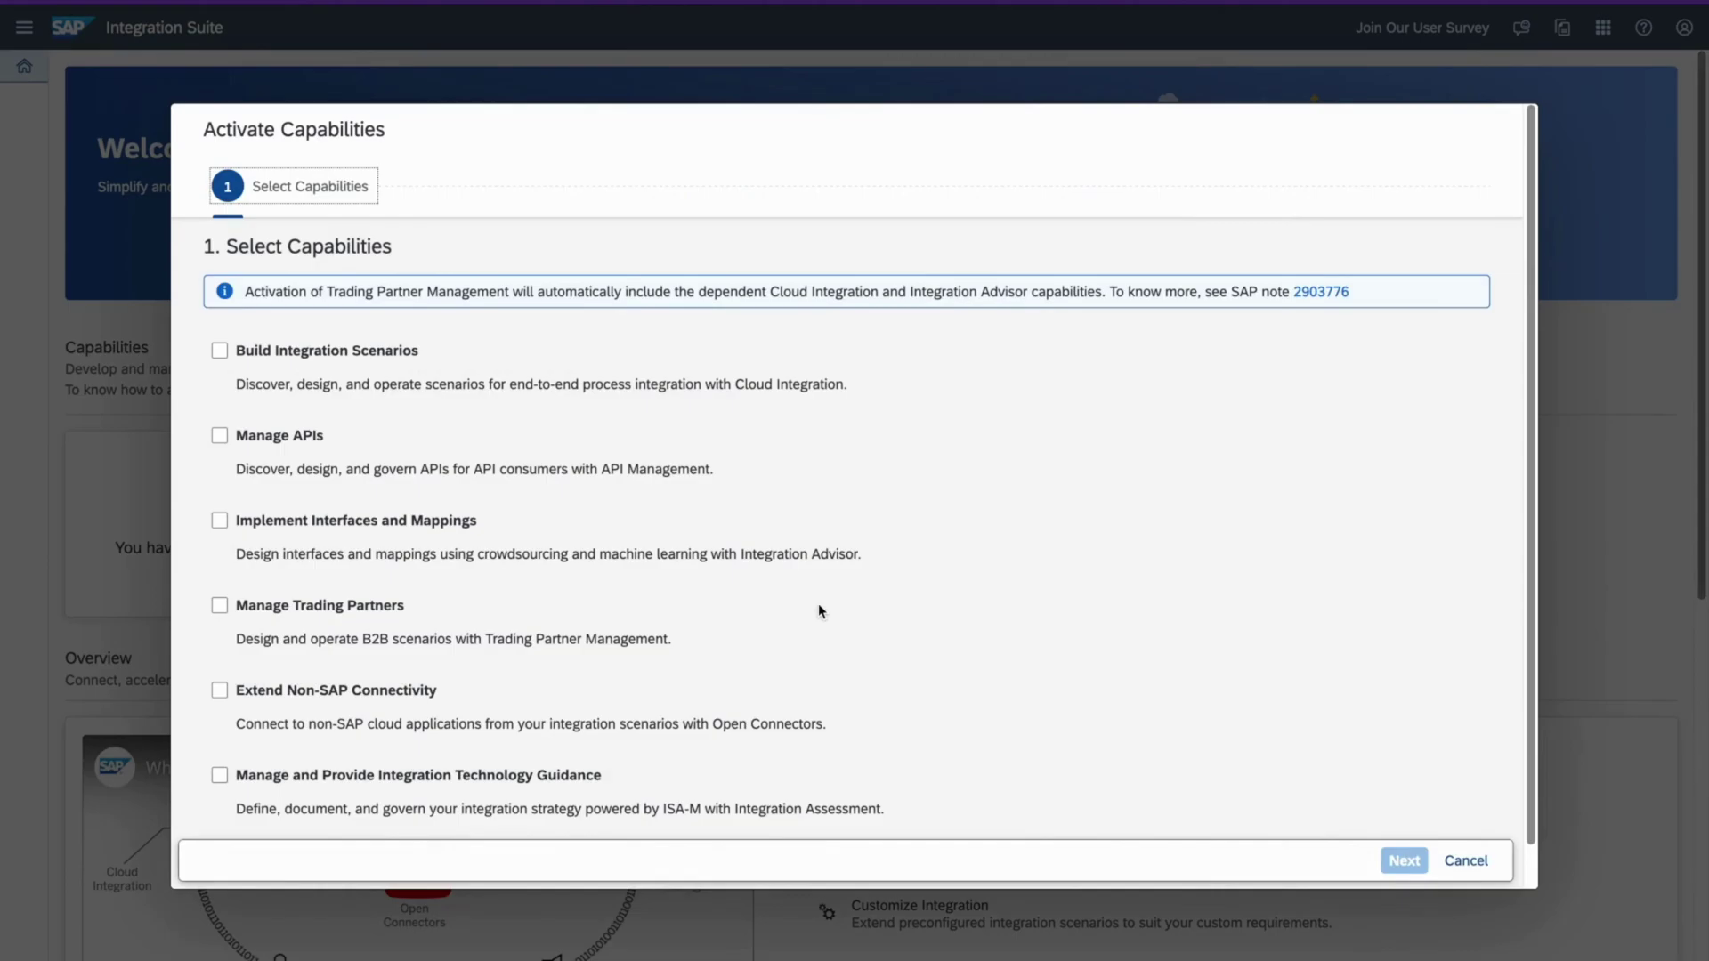
left_click(219, 350)
left_click(218, 436)
left_click(220, 524)
left_click(221, 561)
left_click(220, 691)
left_click(221, 777)
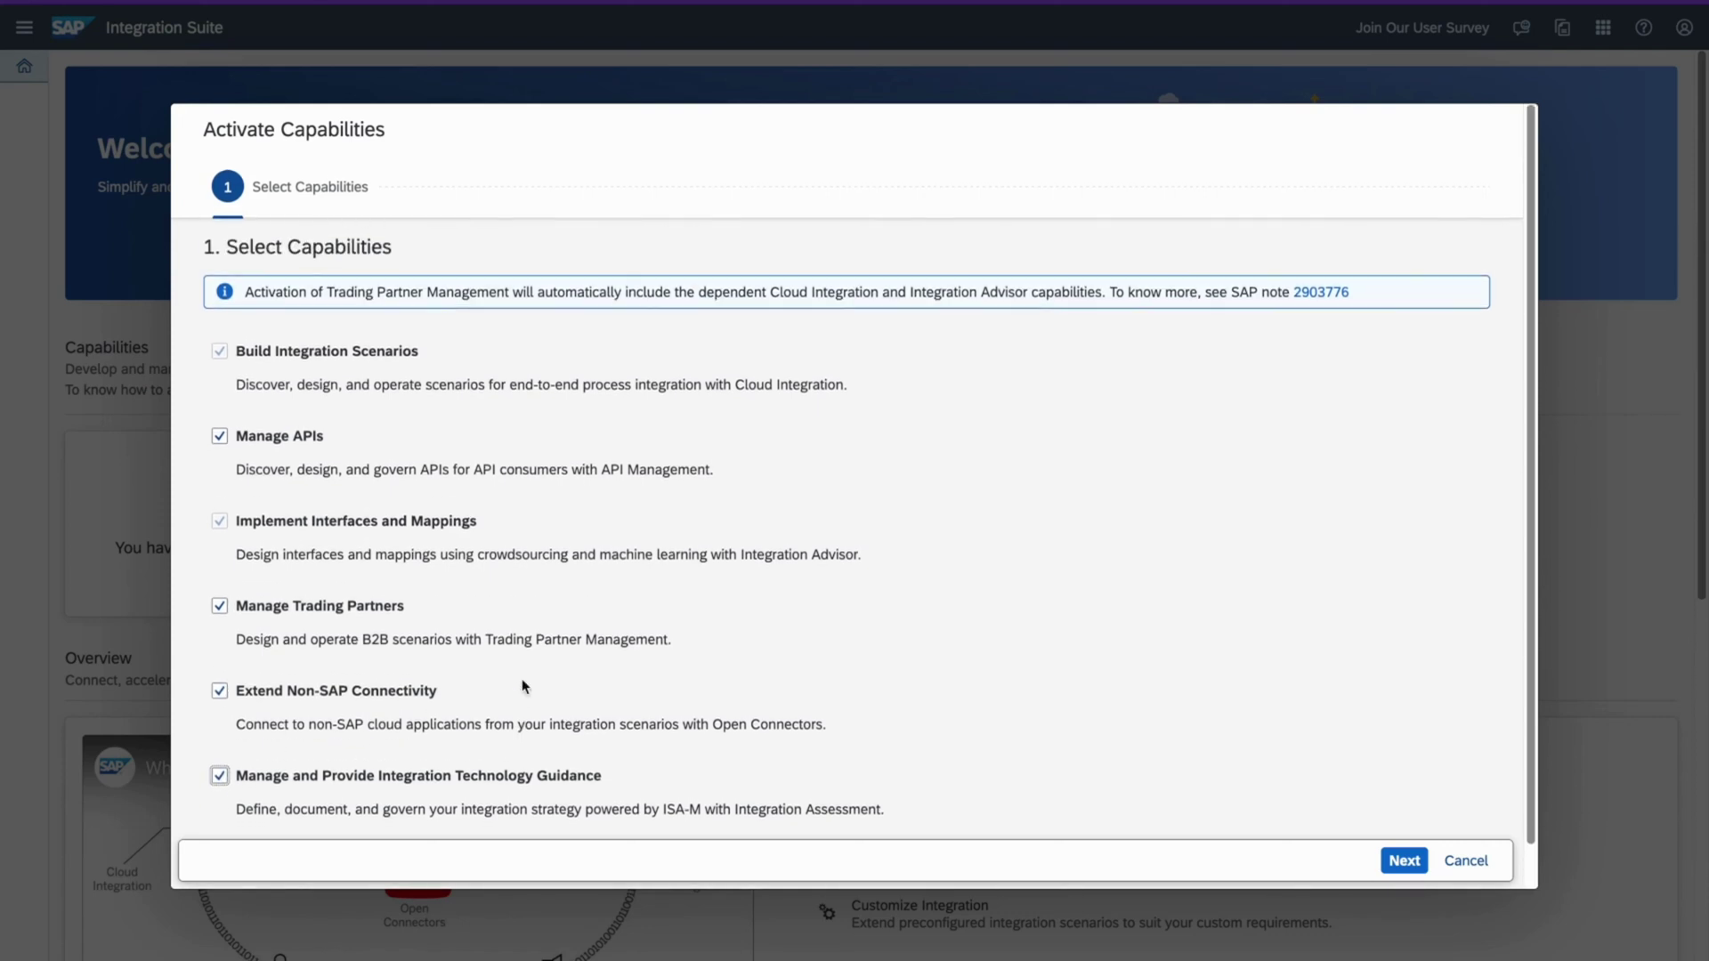
left_click(1404, 861)
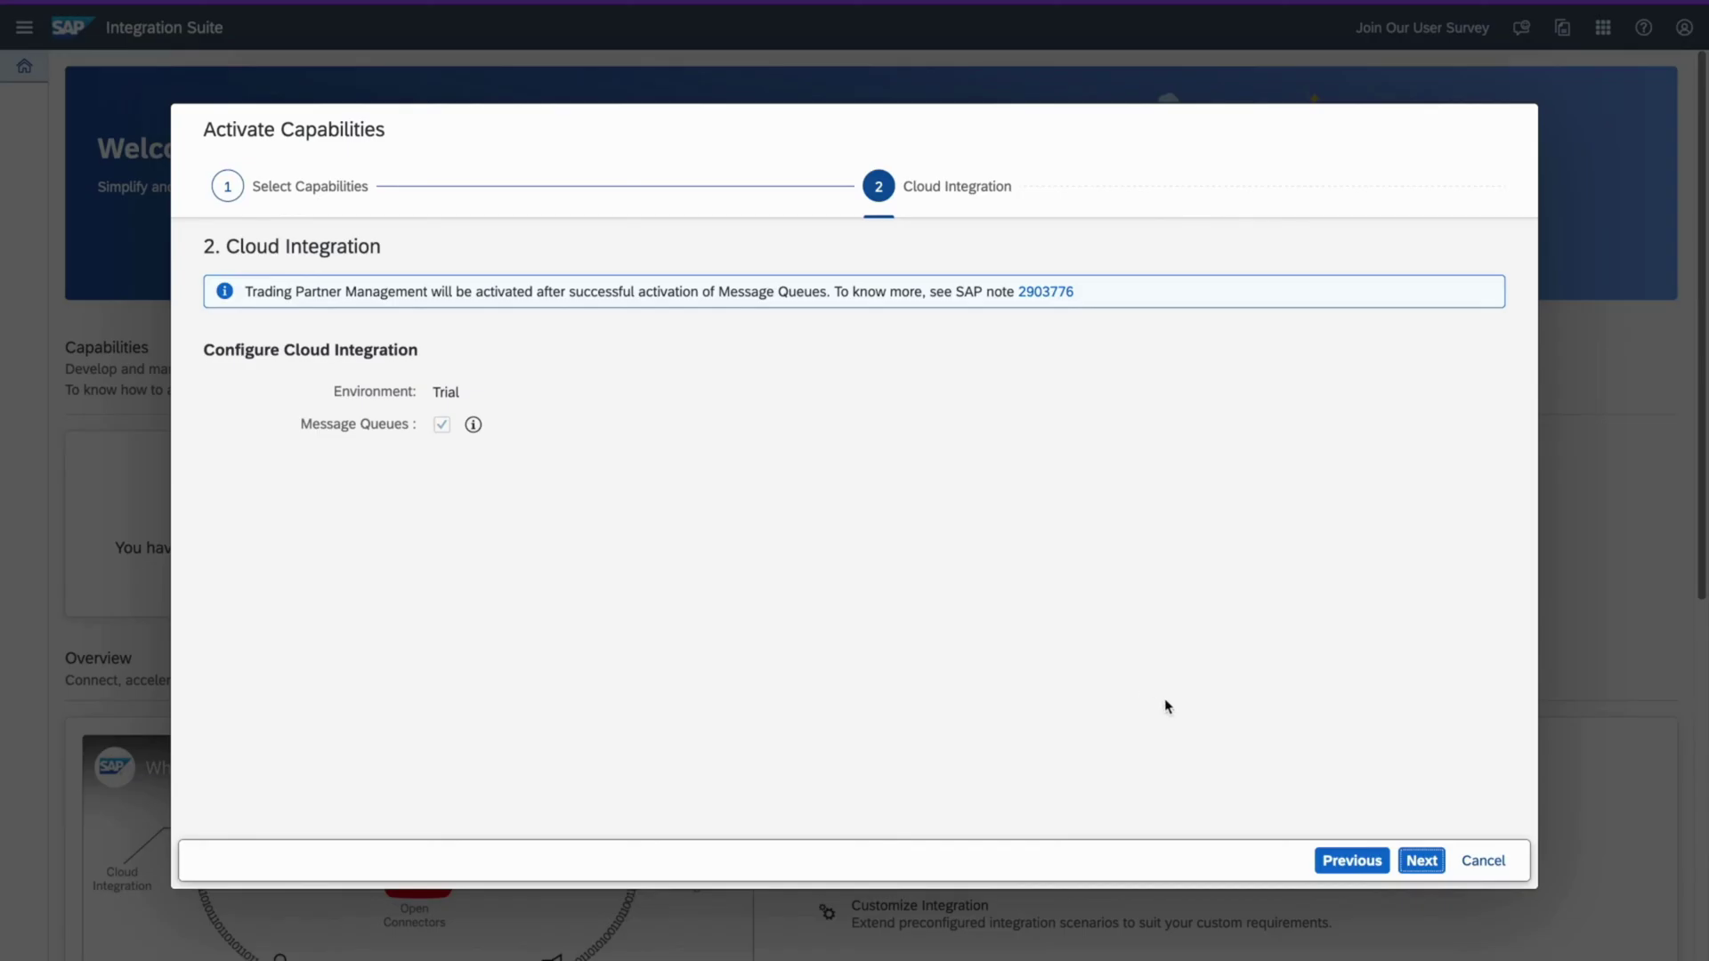
Keep the Cloud Integration settings, enable API Business Hub Enterprise for API Management, and activate the selected capabilities.
left_click(1420, 860)
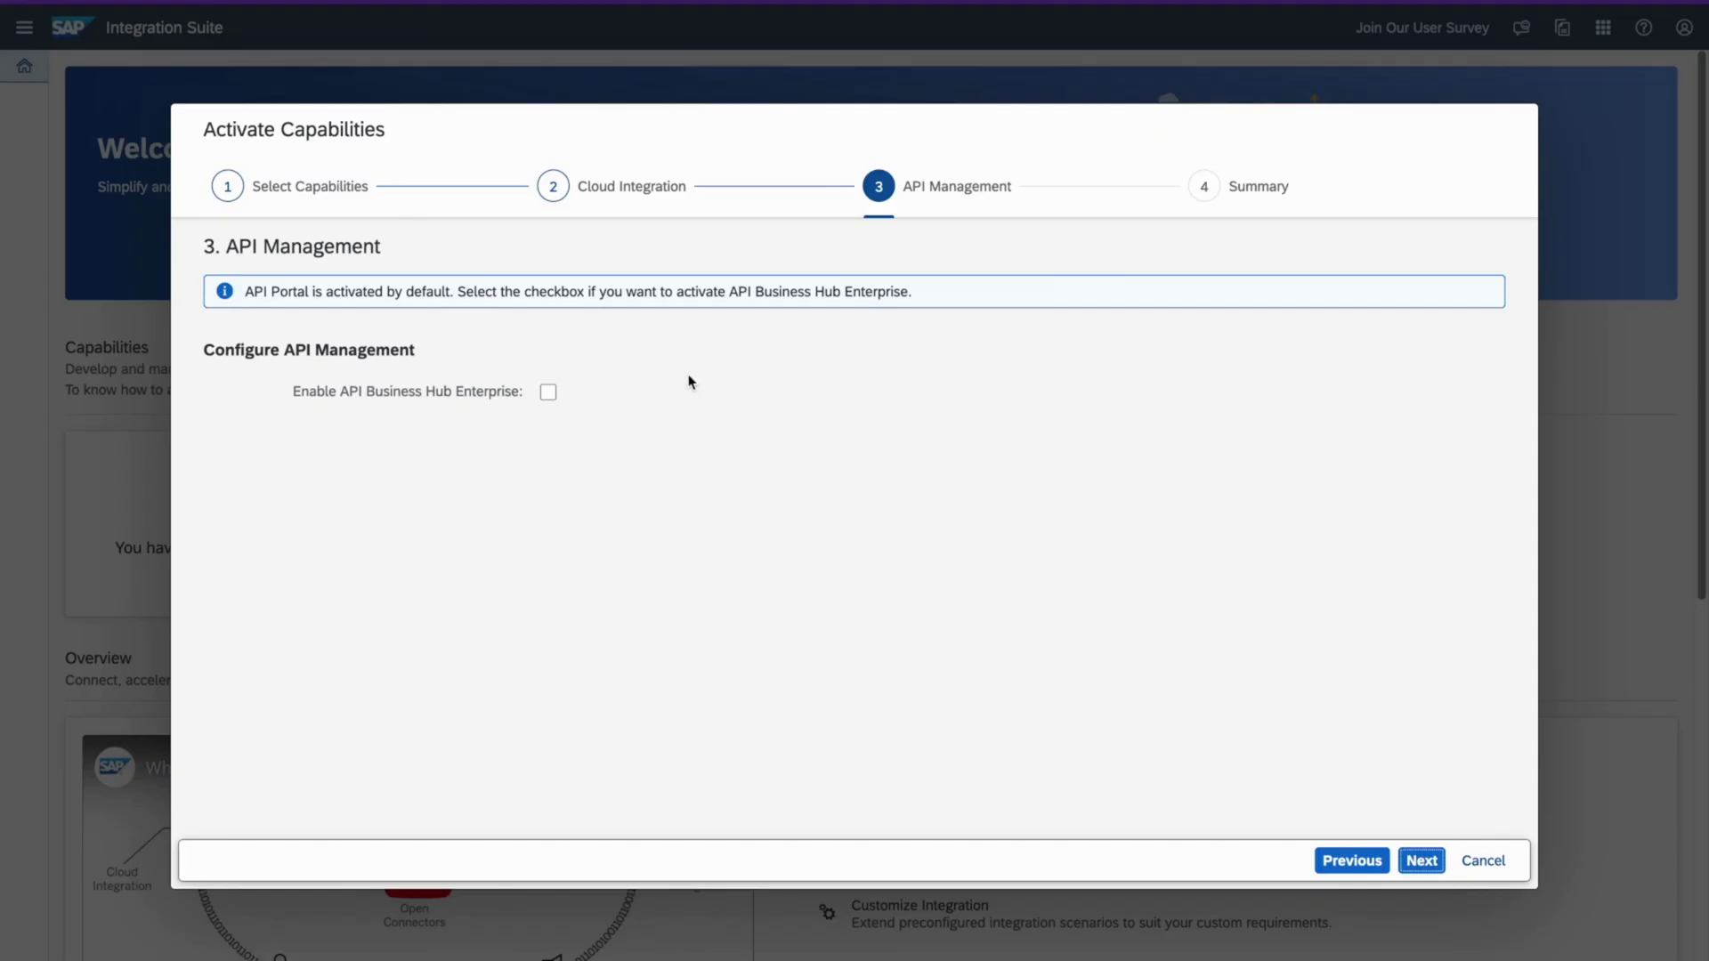
left_click(548, 393)
left_click(1422, 860)
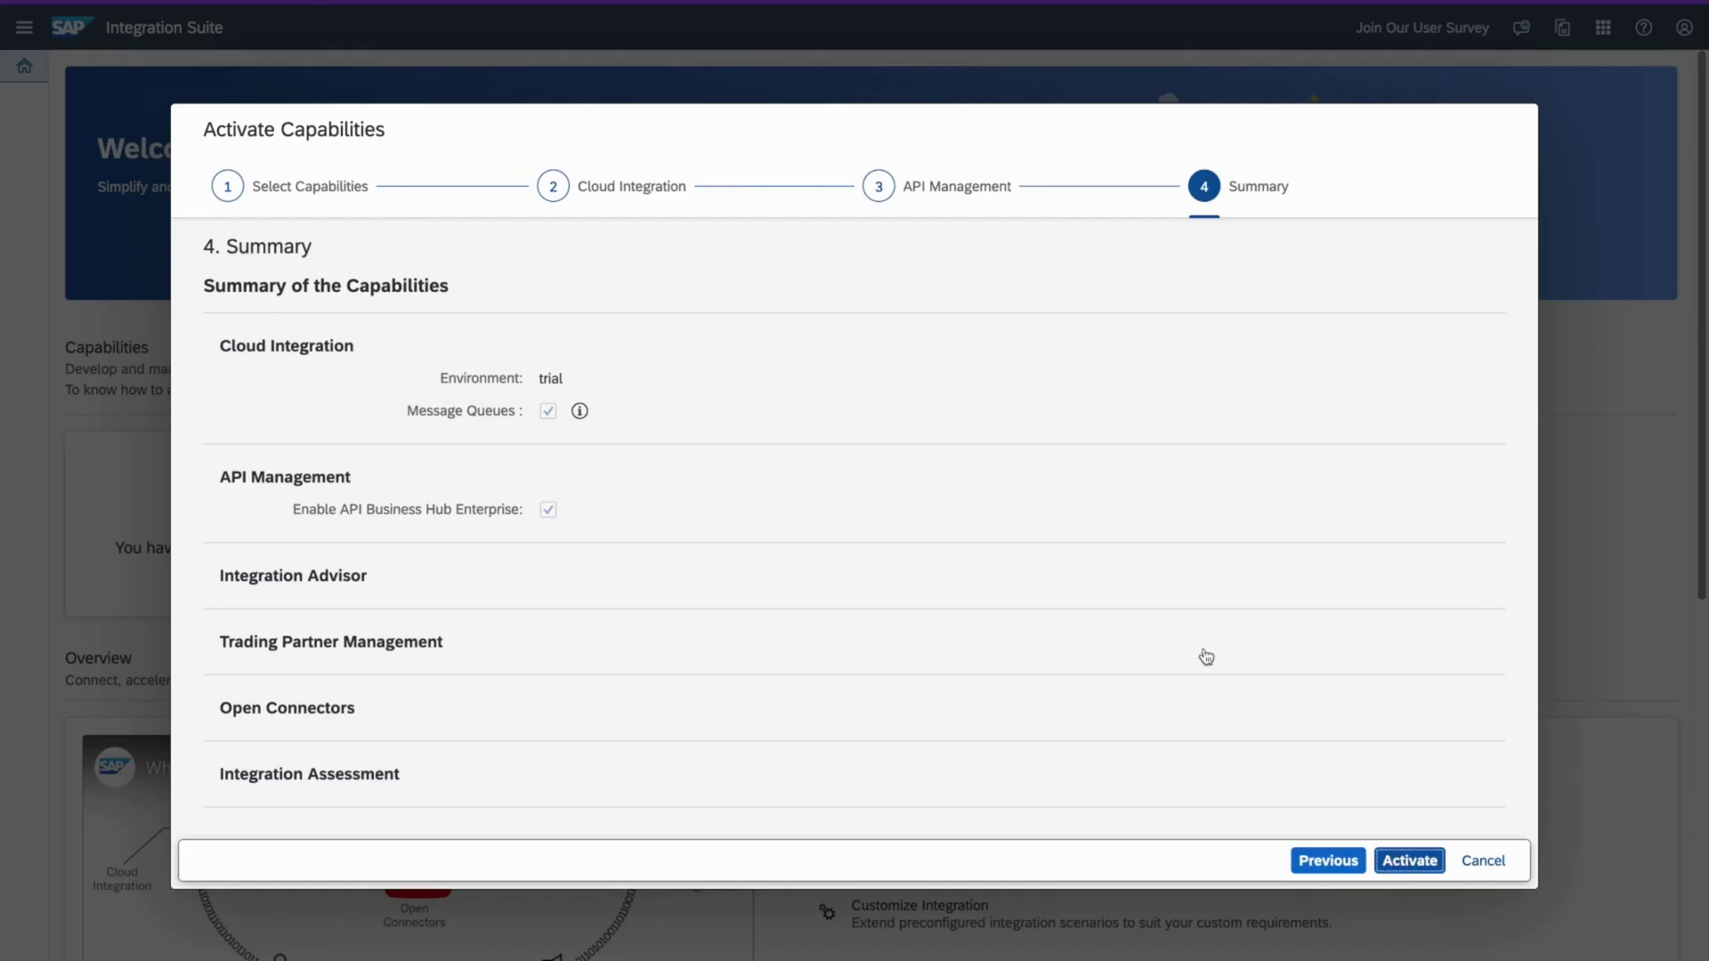
left_click(1409, 860)
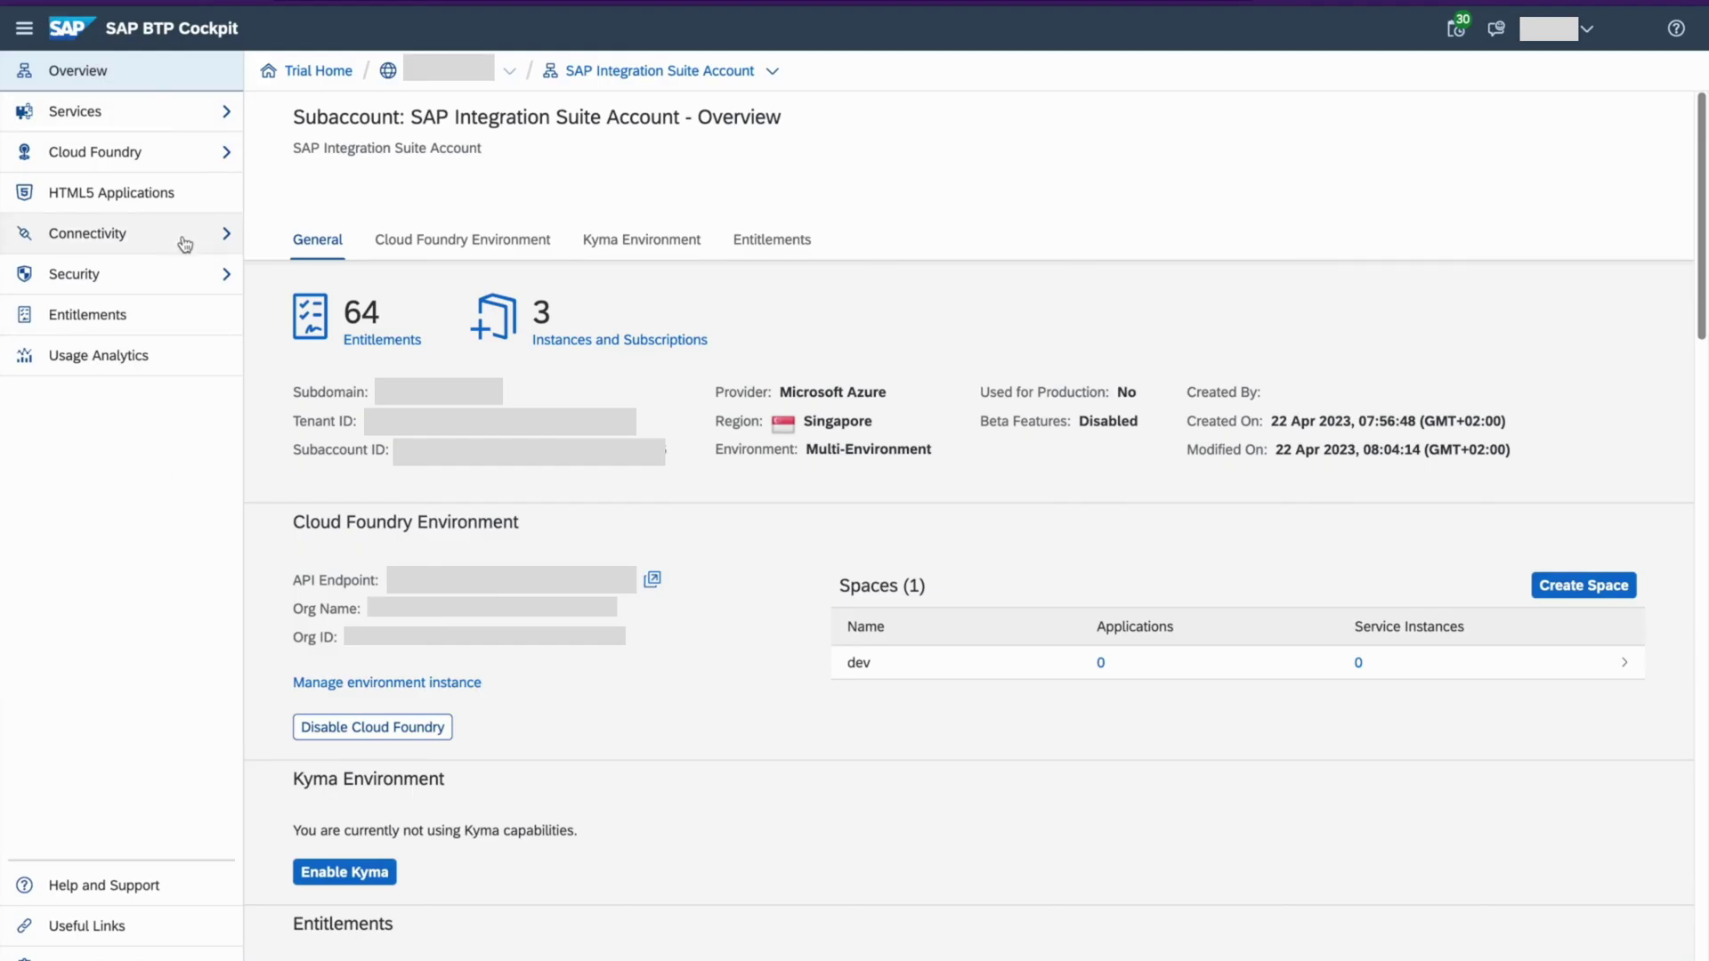
In SAP BTP Cockpit, check the subaccount's trust configuration and open its users list.
left_click(198, 281)
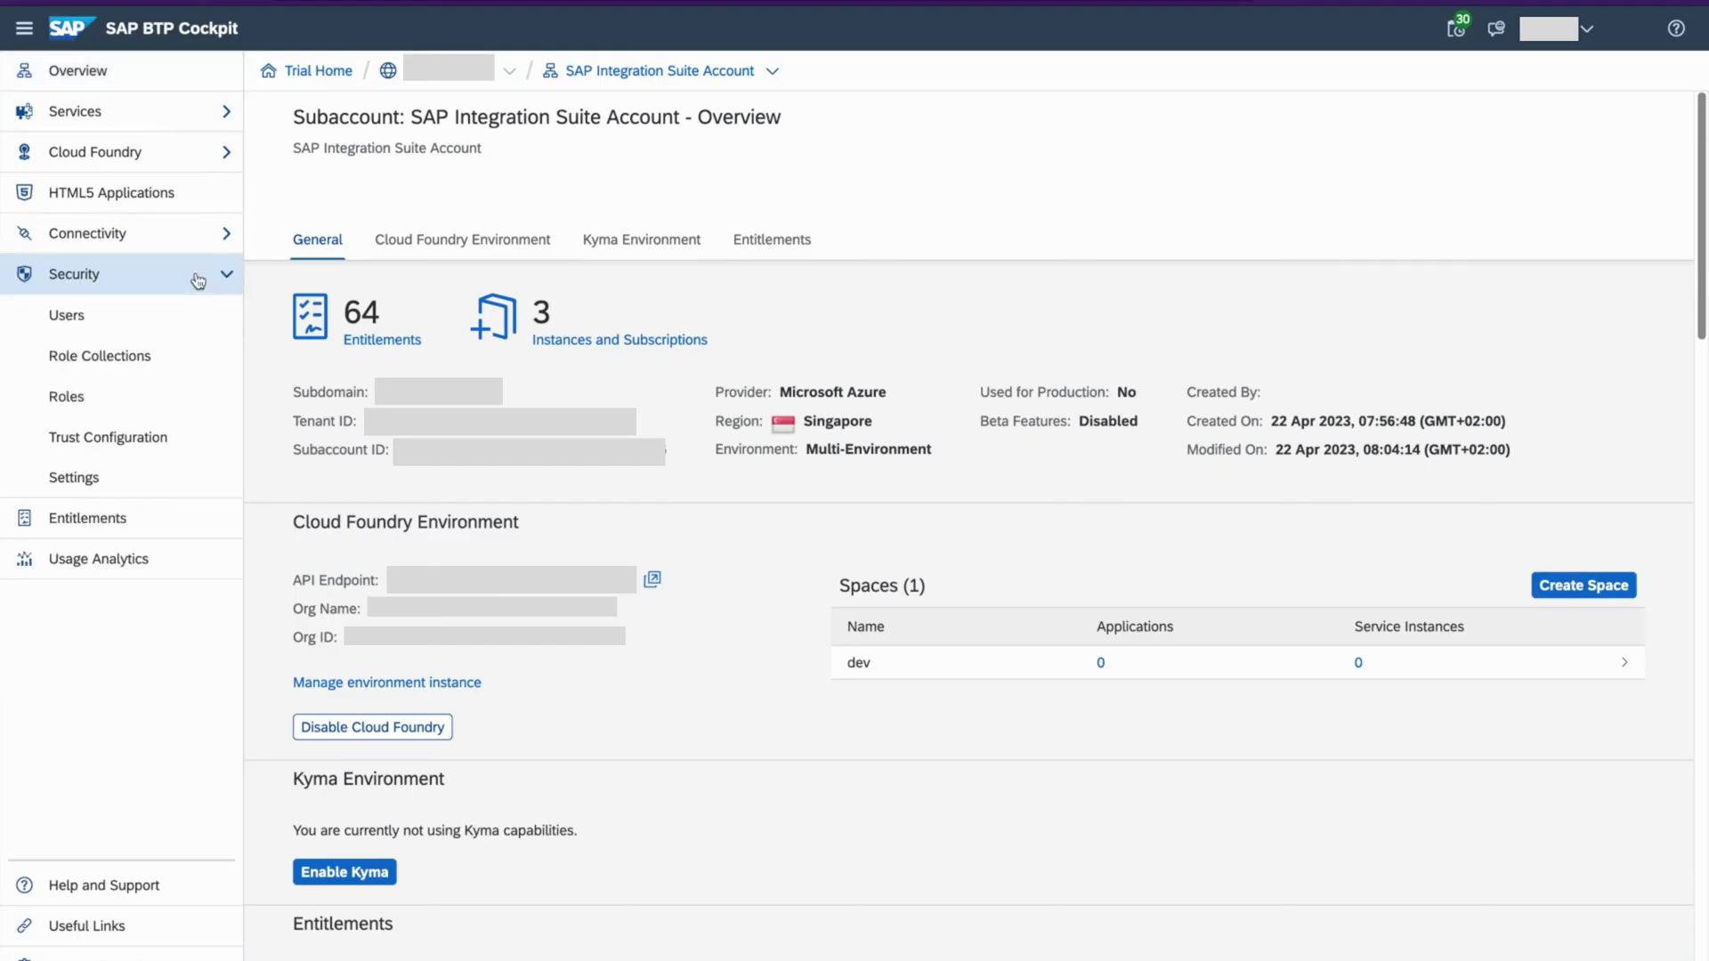
left_click(133, 437)
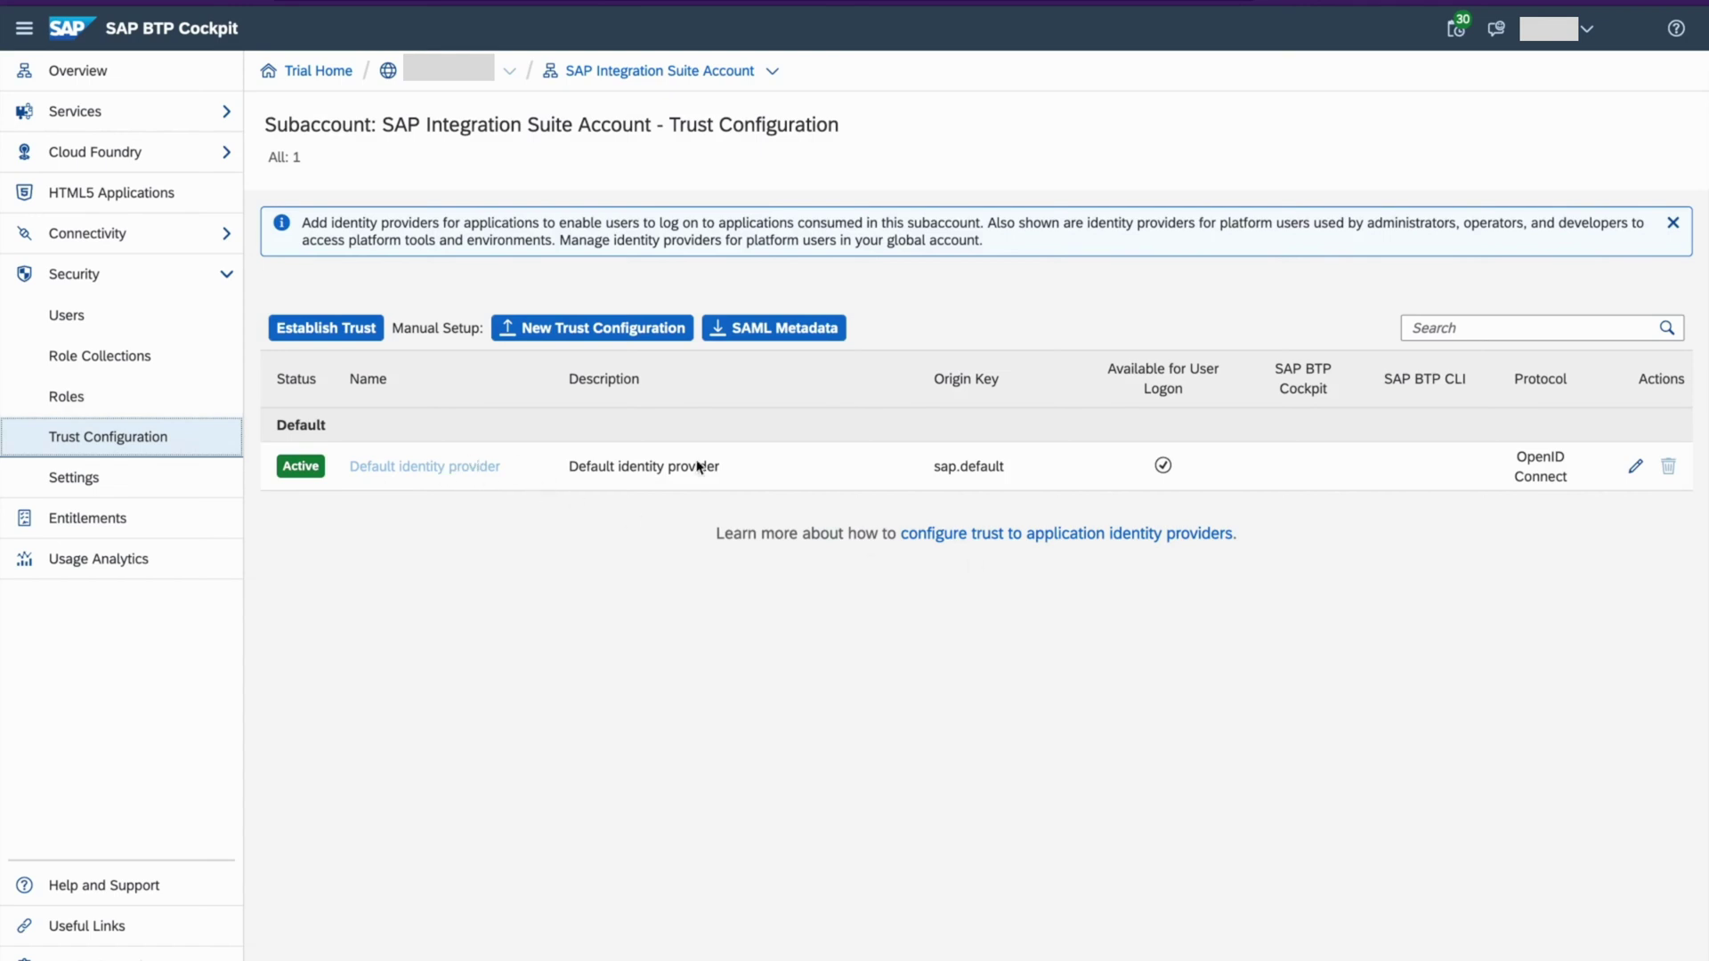
left_click(69, 315)
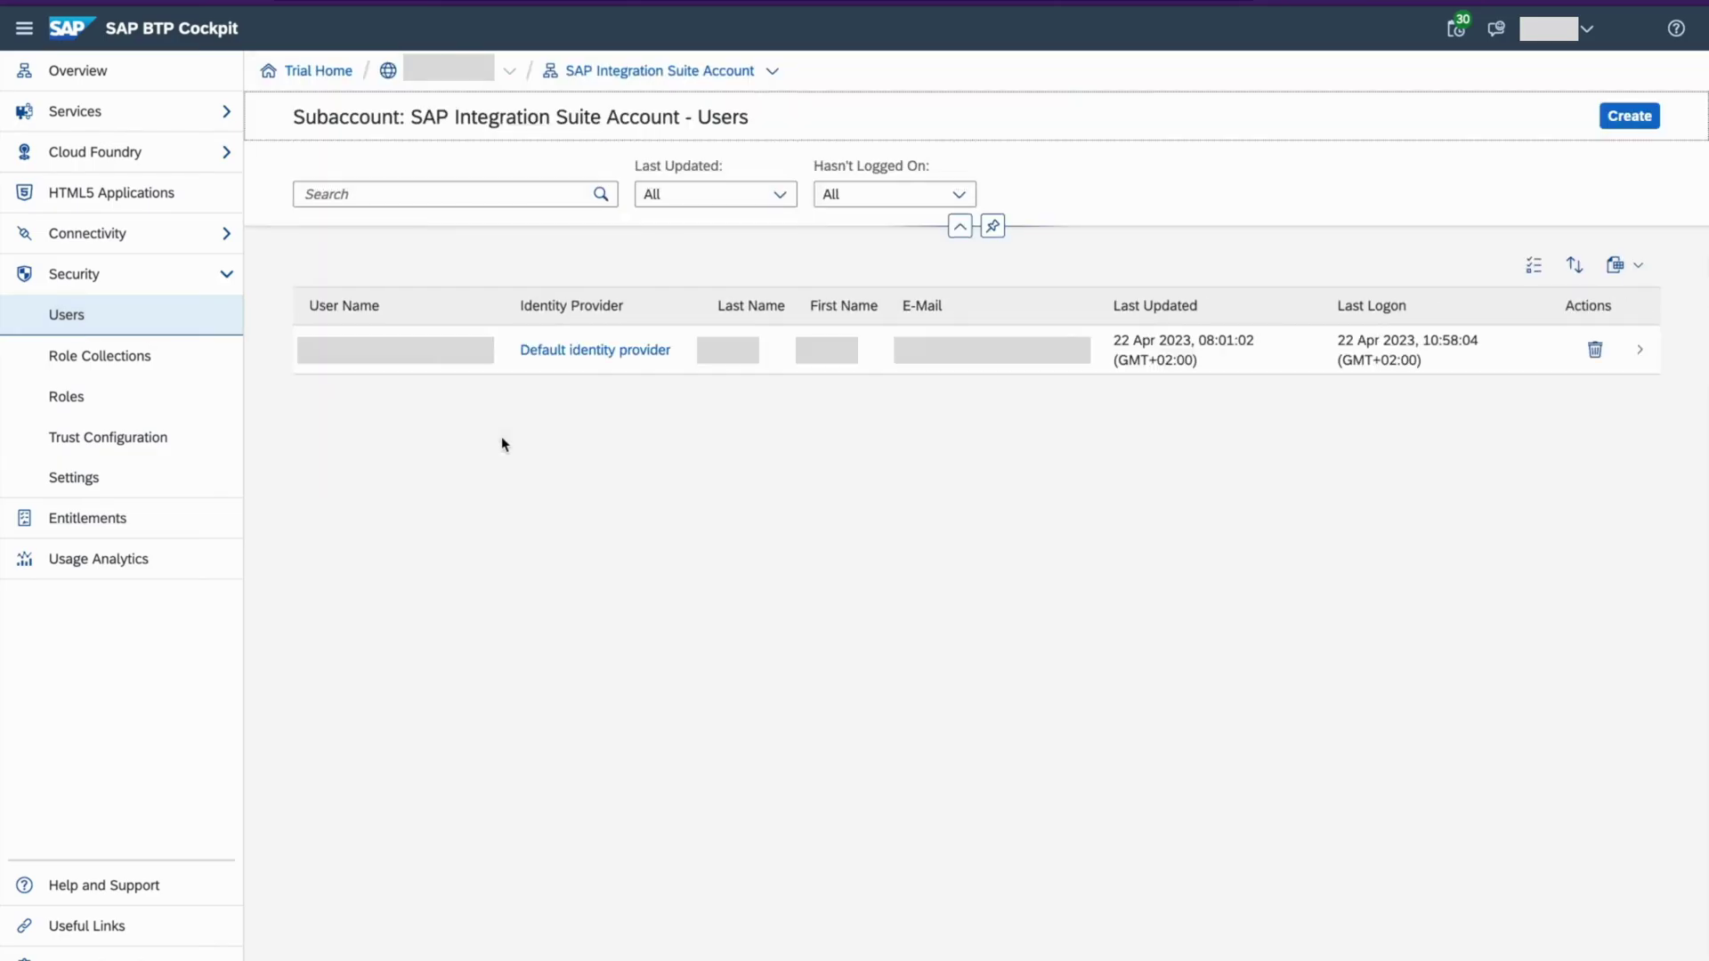
Start assigning role collections to the listed user and select PI_Administrator, PI_Integration_Developer and PI_Business_Expert.
left_click(1641, 359)
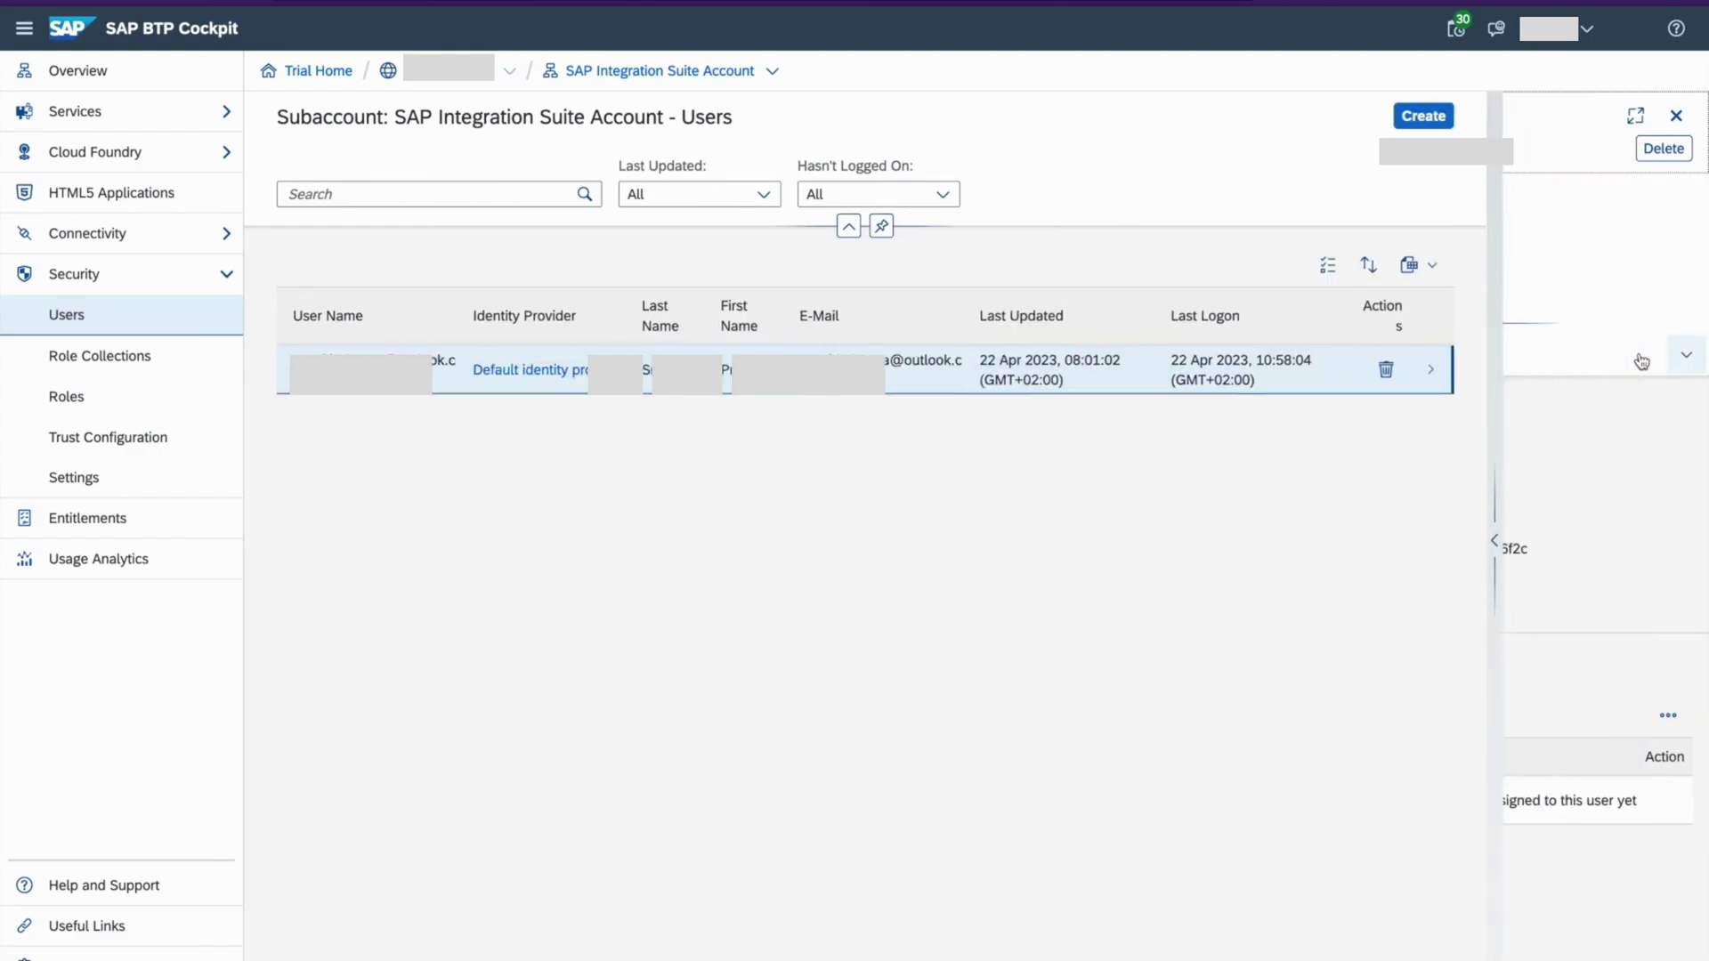
left_click(1651, 717)
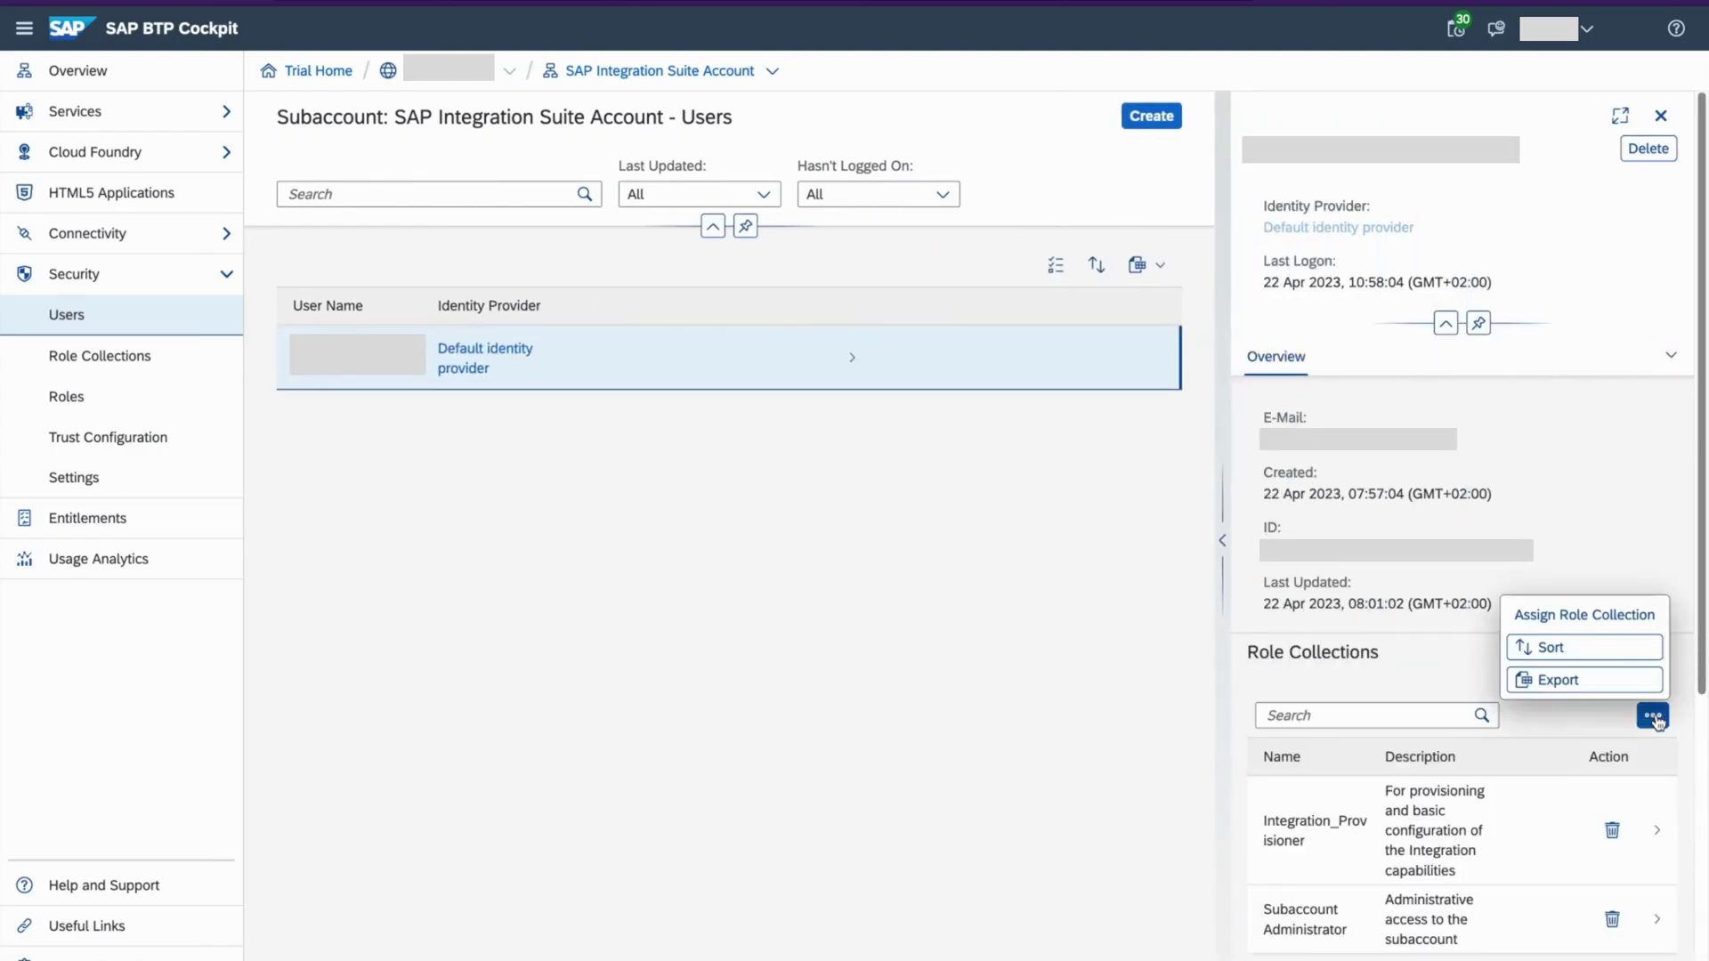
left_click(1593, 612)
left_click(328, 371)
type("Pl")
type("_")
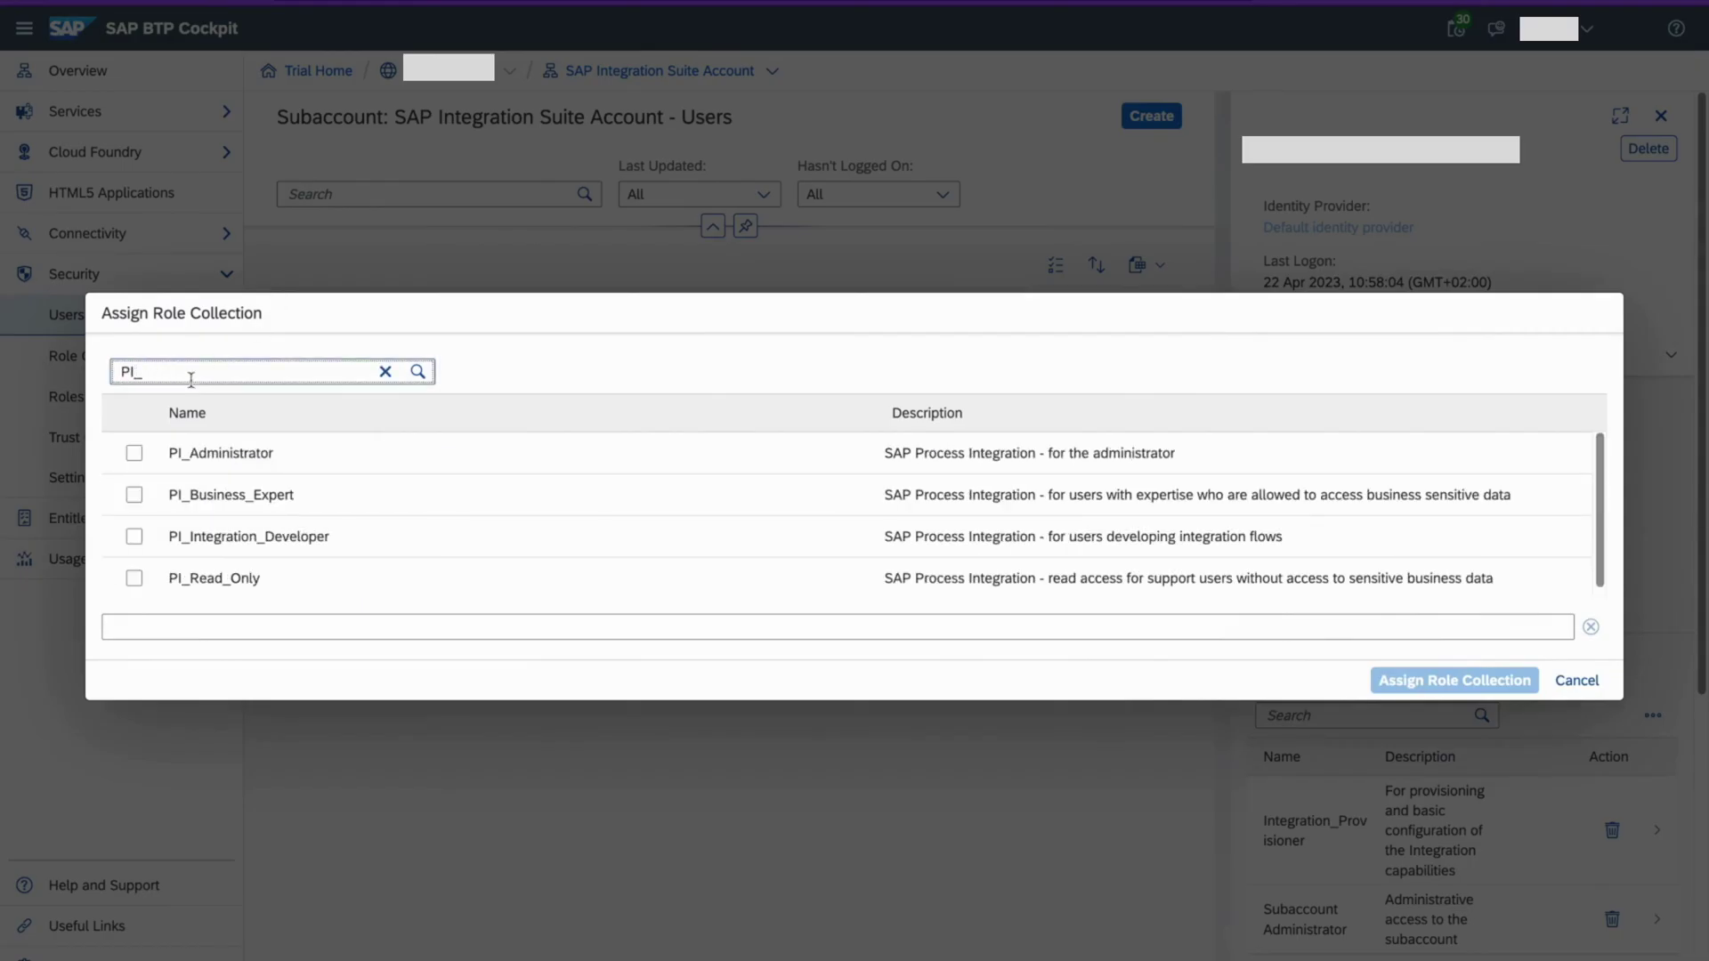
left_click(135, 452)
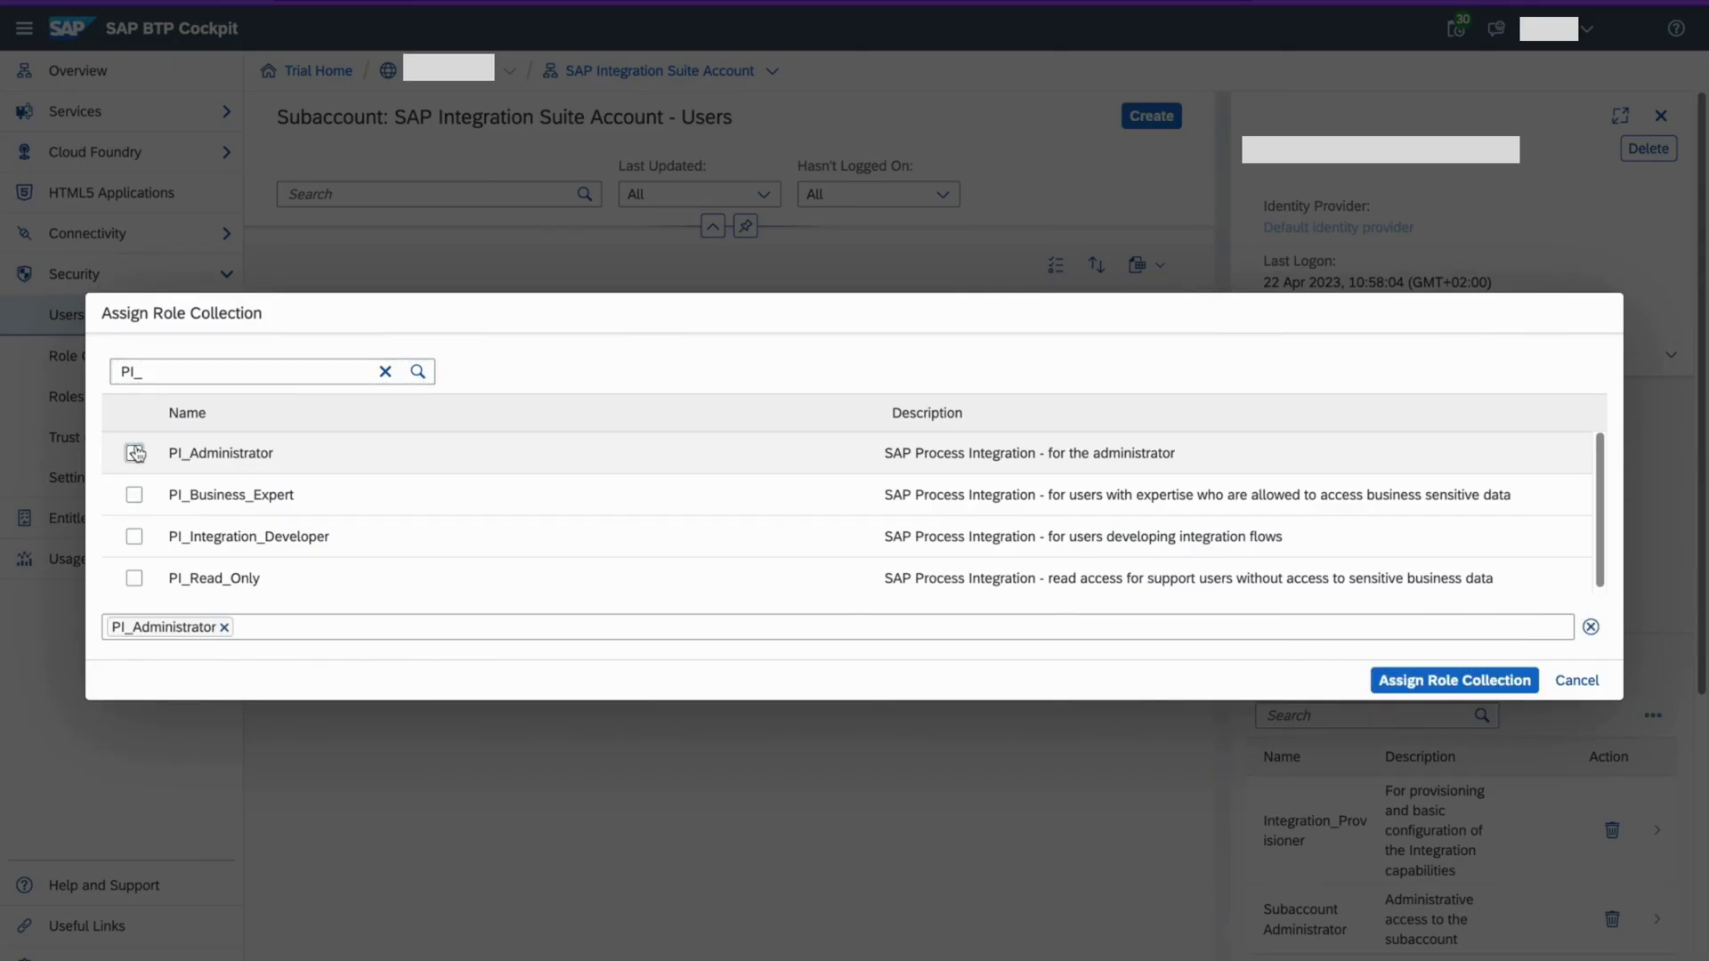
left_click(135, 537)
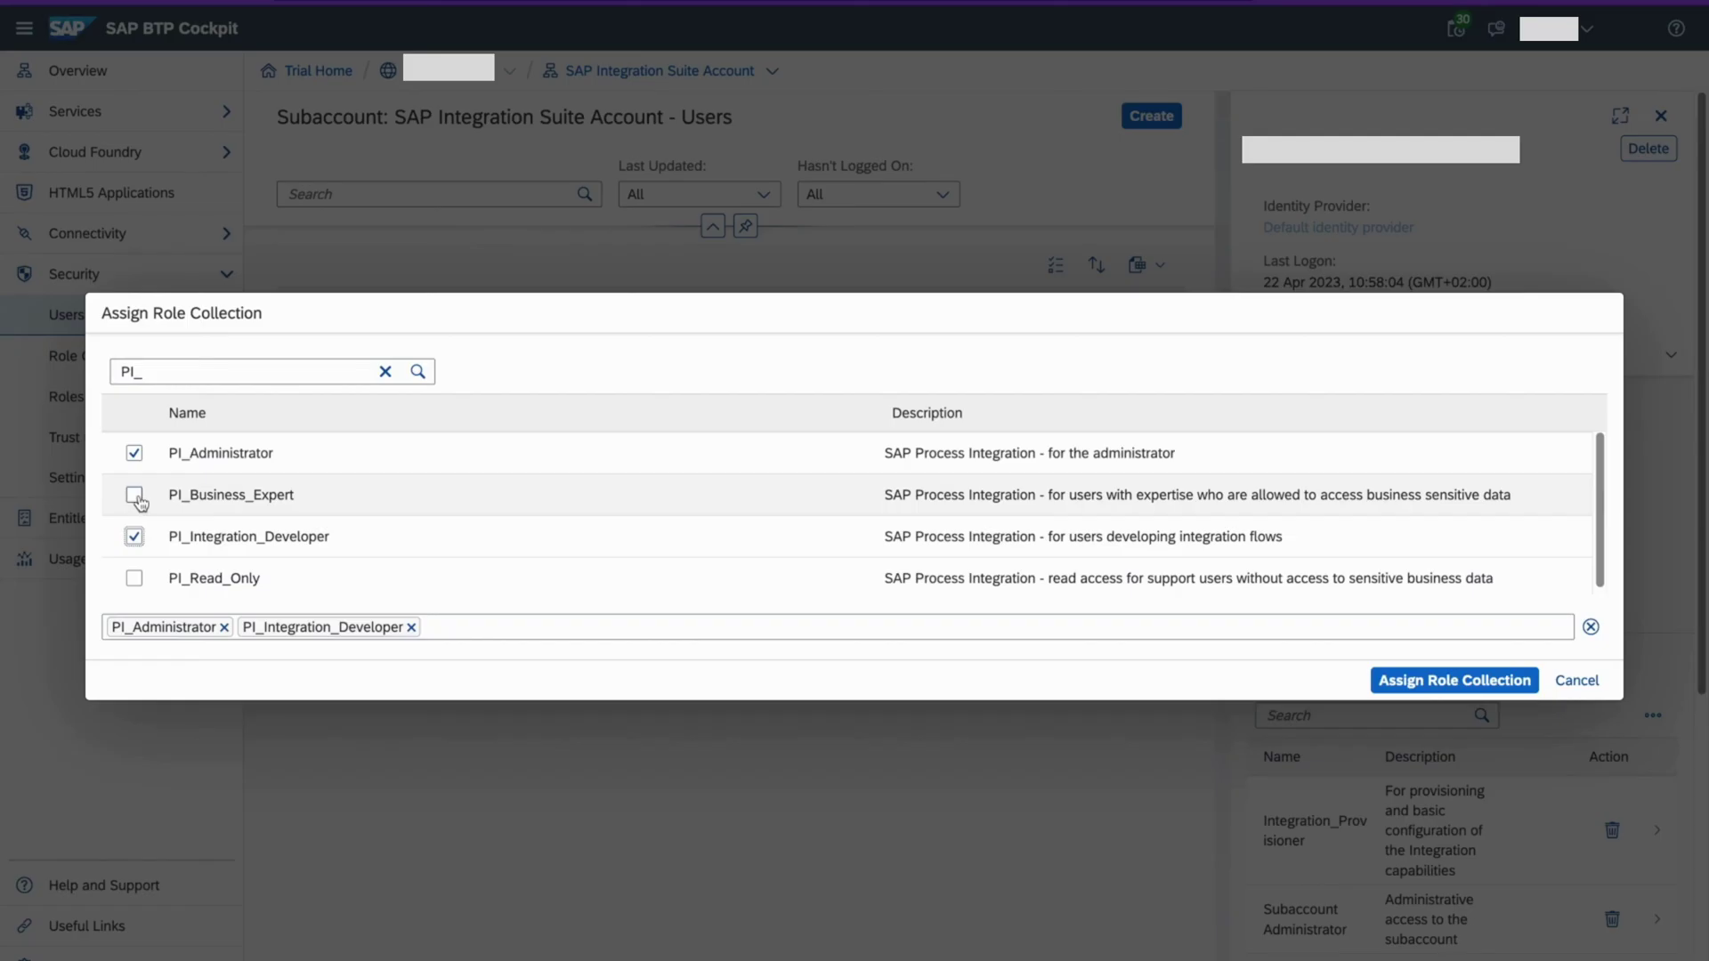
left_click(135, 496)
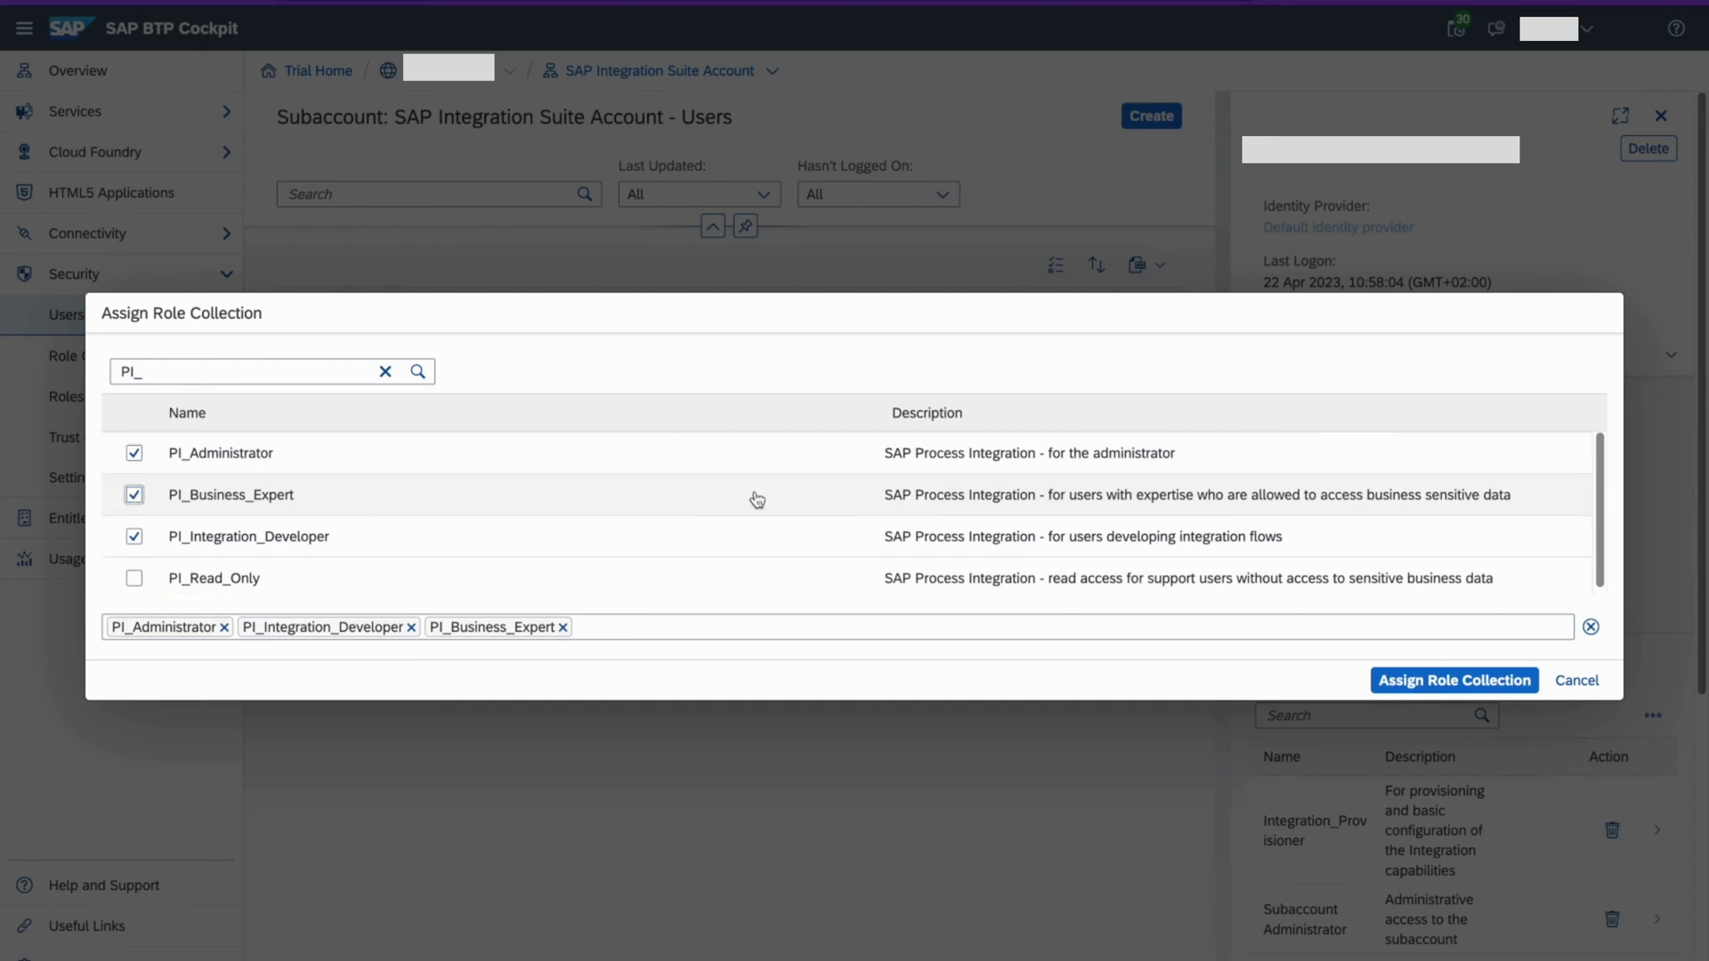
Find the API role collections and add APIPortal.Administrator and APIManagement.SelfService.Administrator to the selection.
left_click(385, 372)
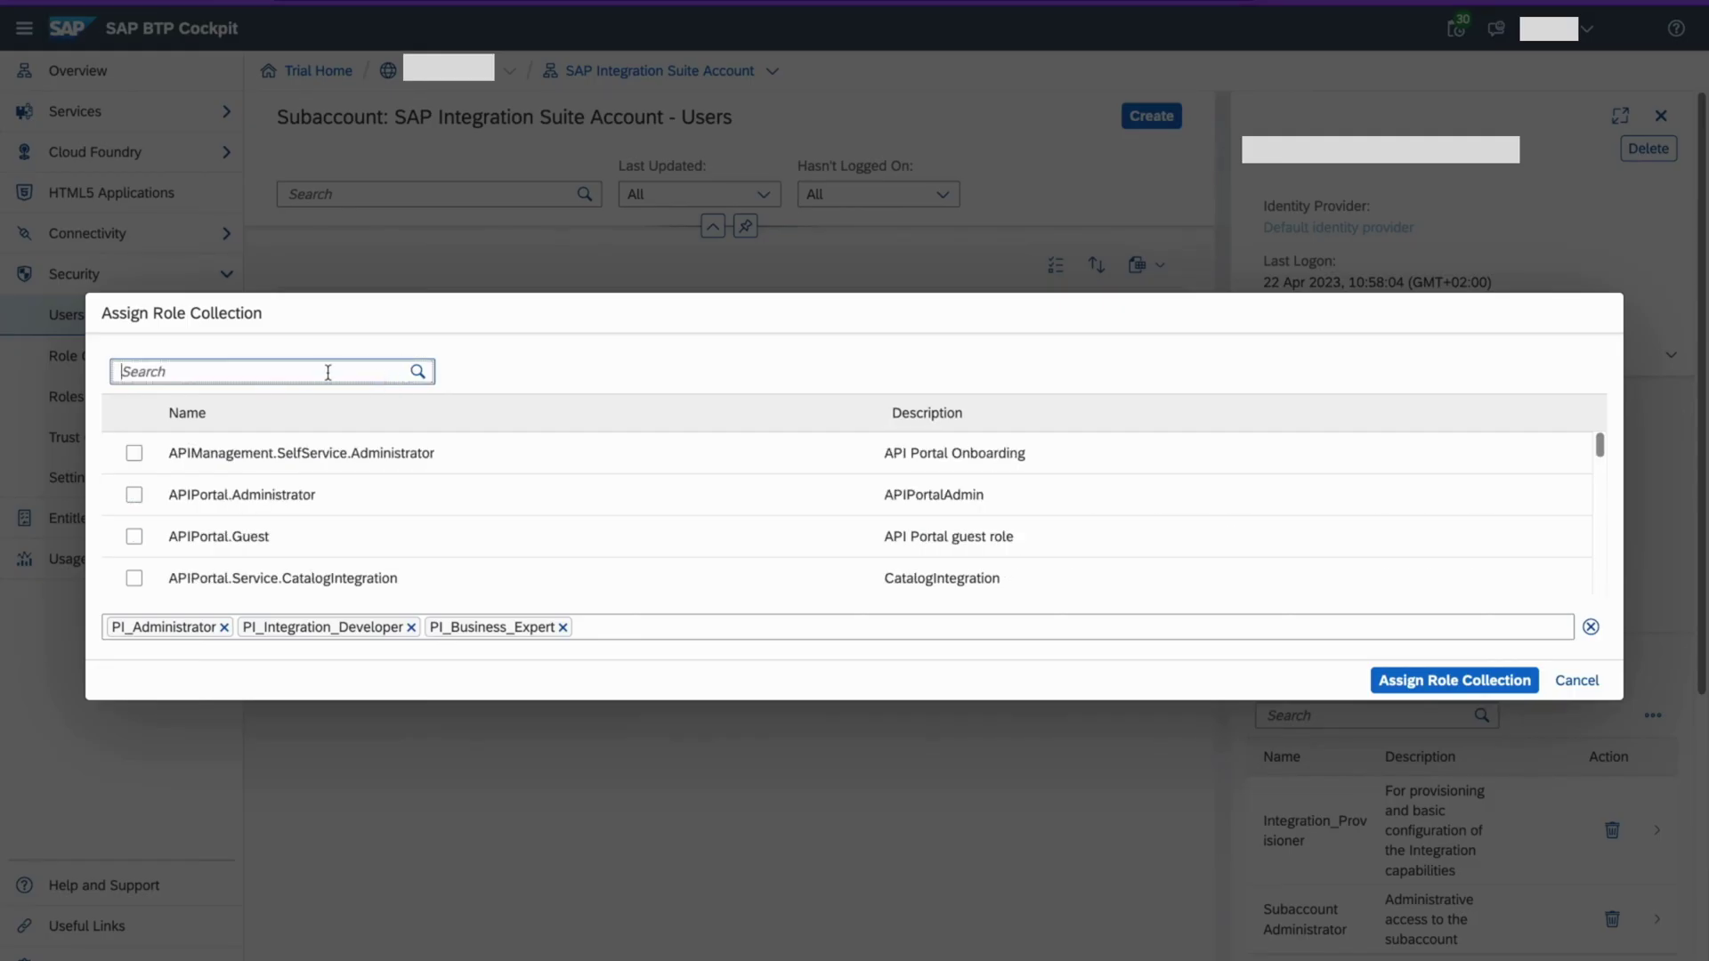
type("API")
left_click(134, 493)
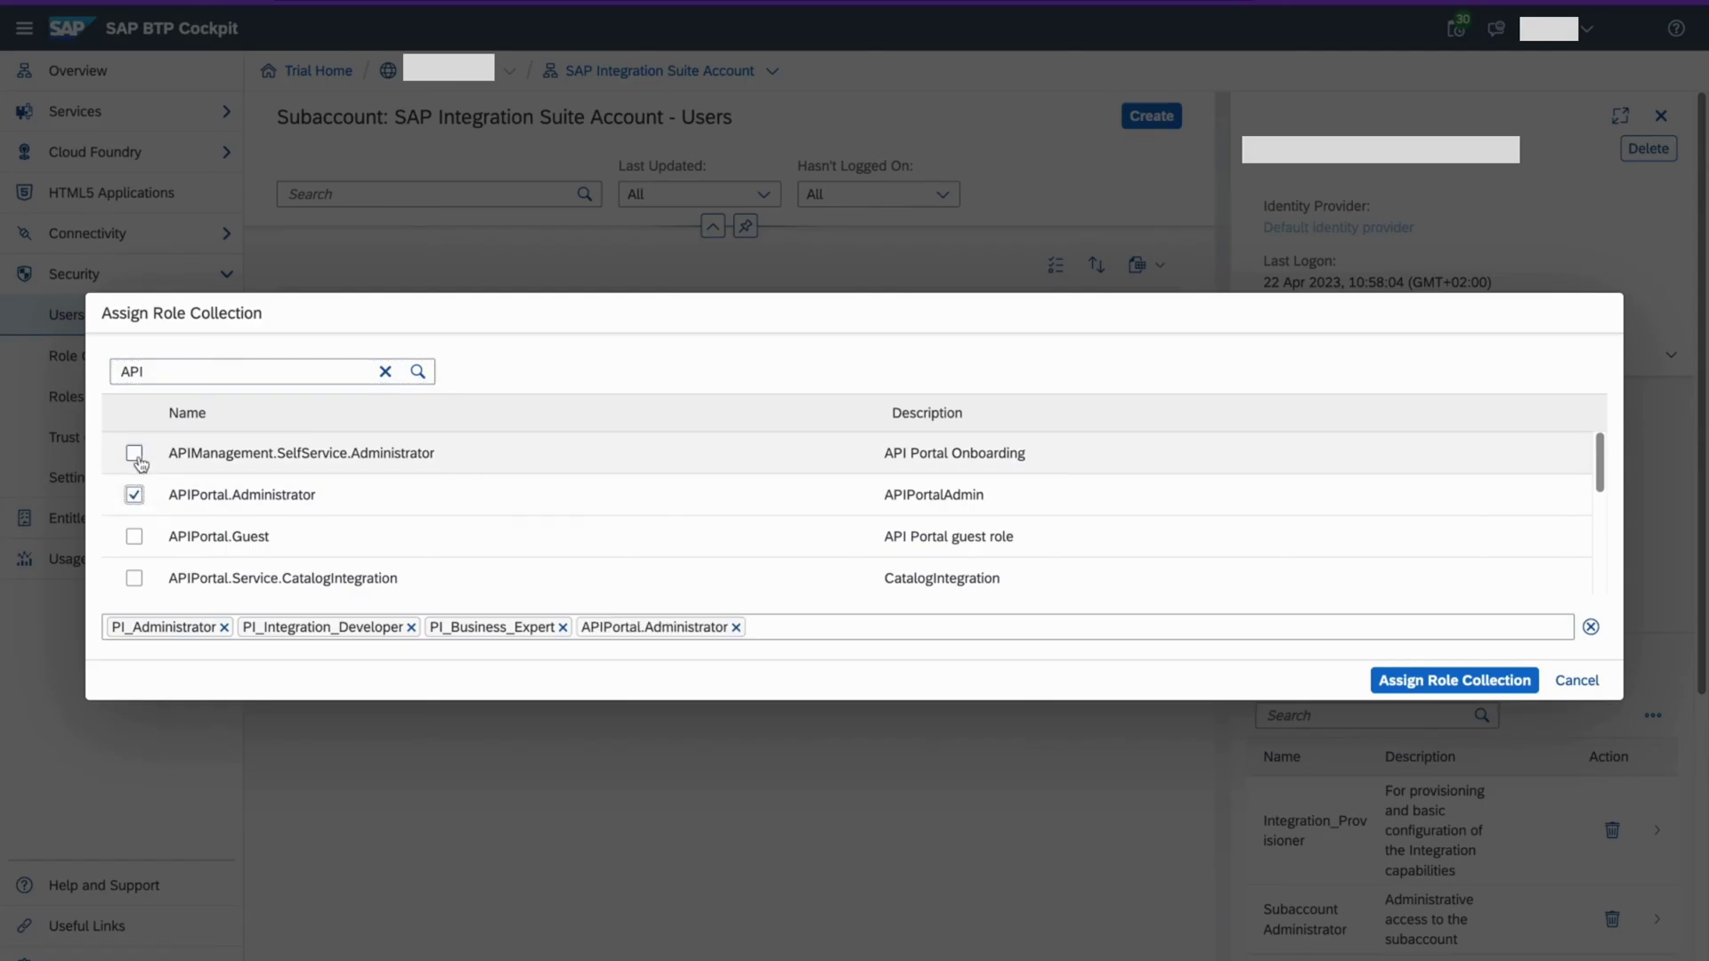
left_click(135, 456)
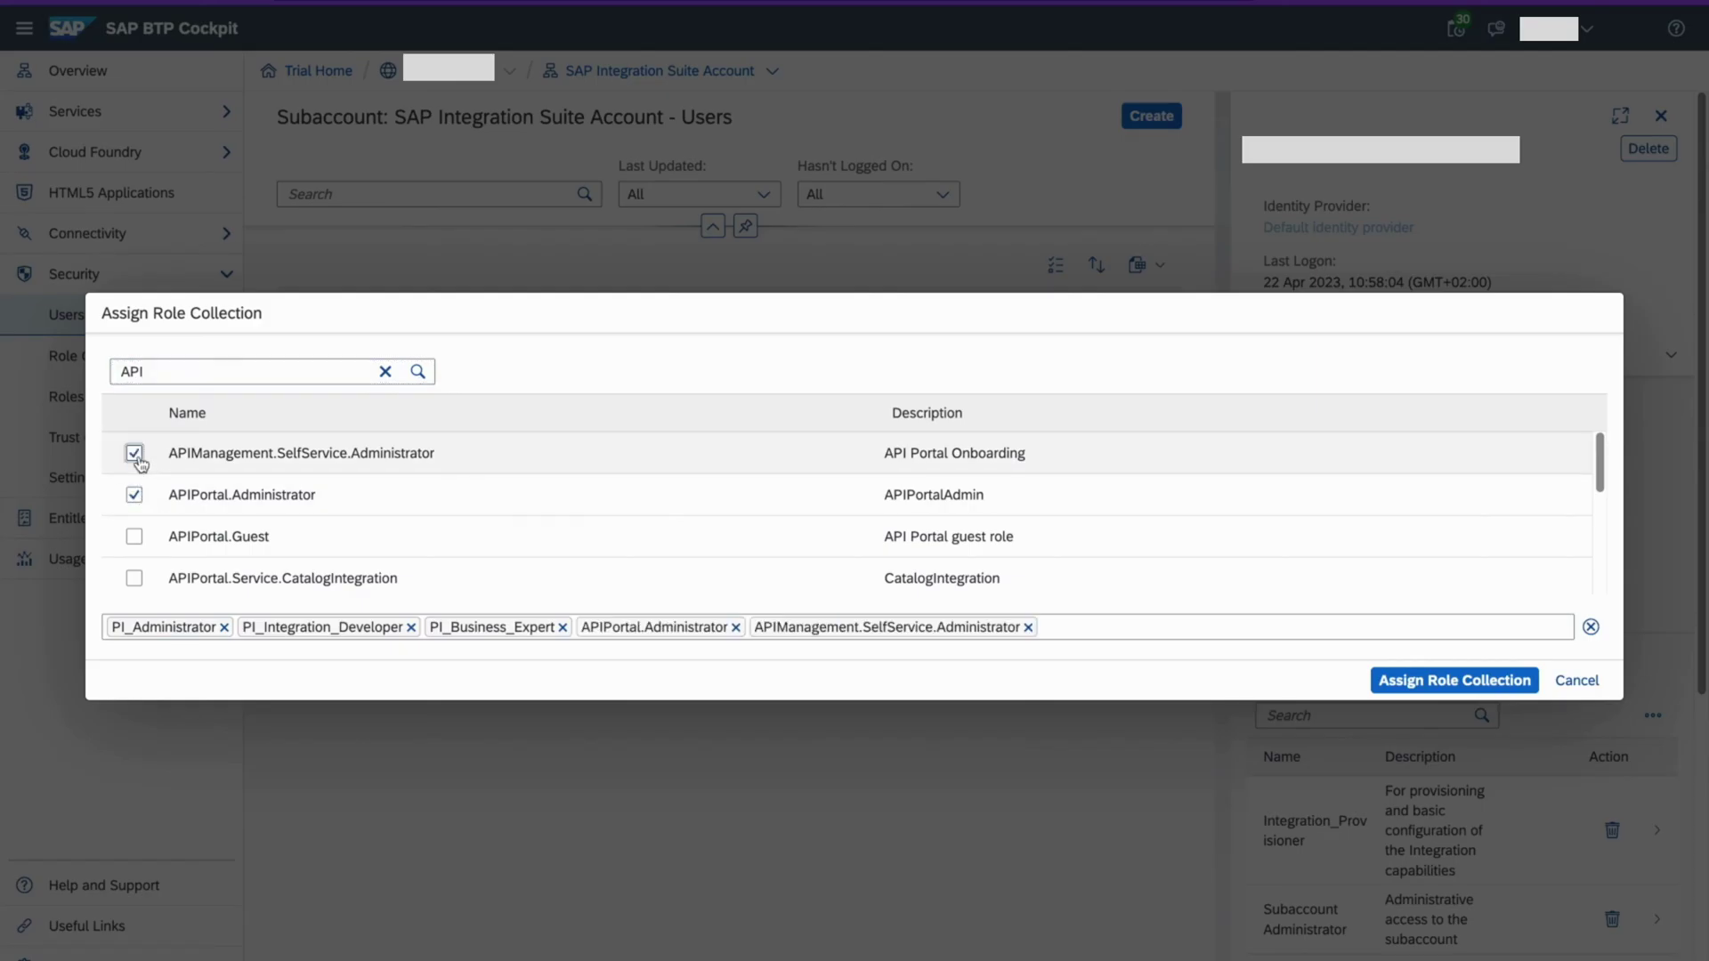
Search the role collections for "trai" and for "integration", and look through the matching entries.
double_click(253, 381)
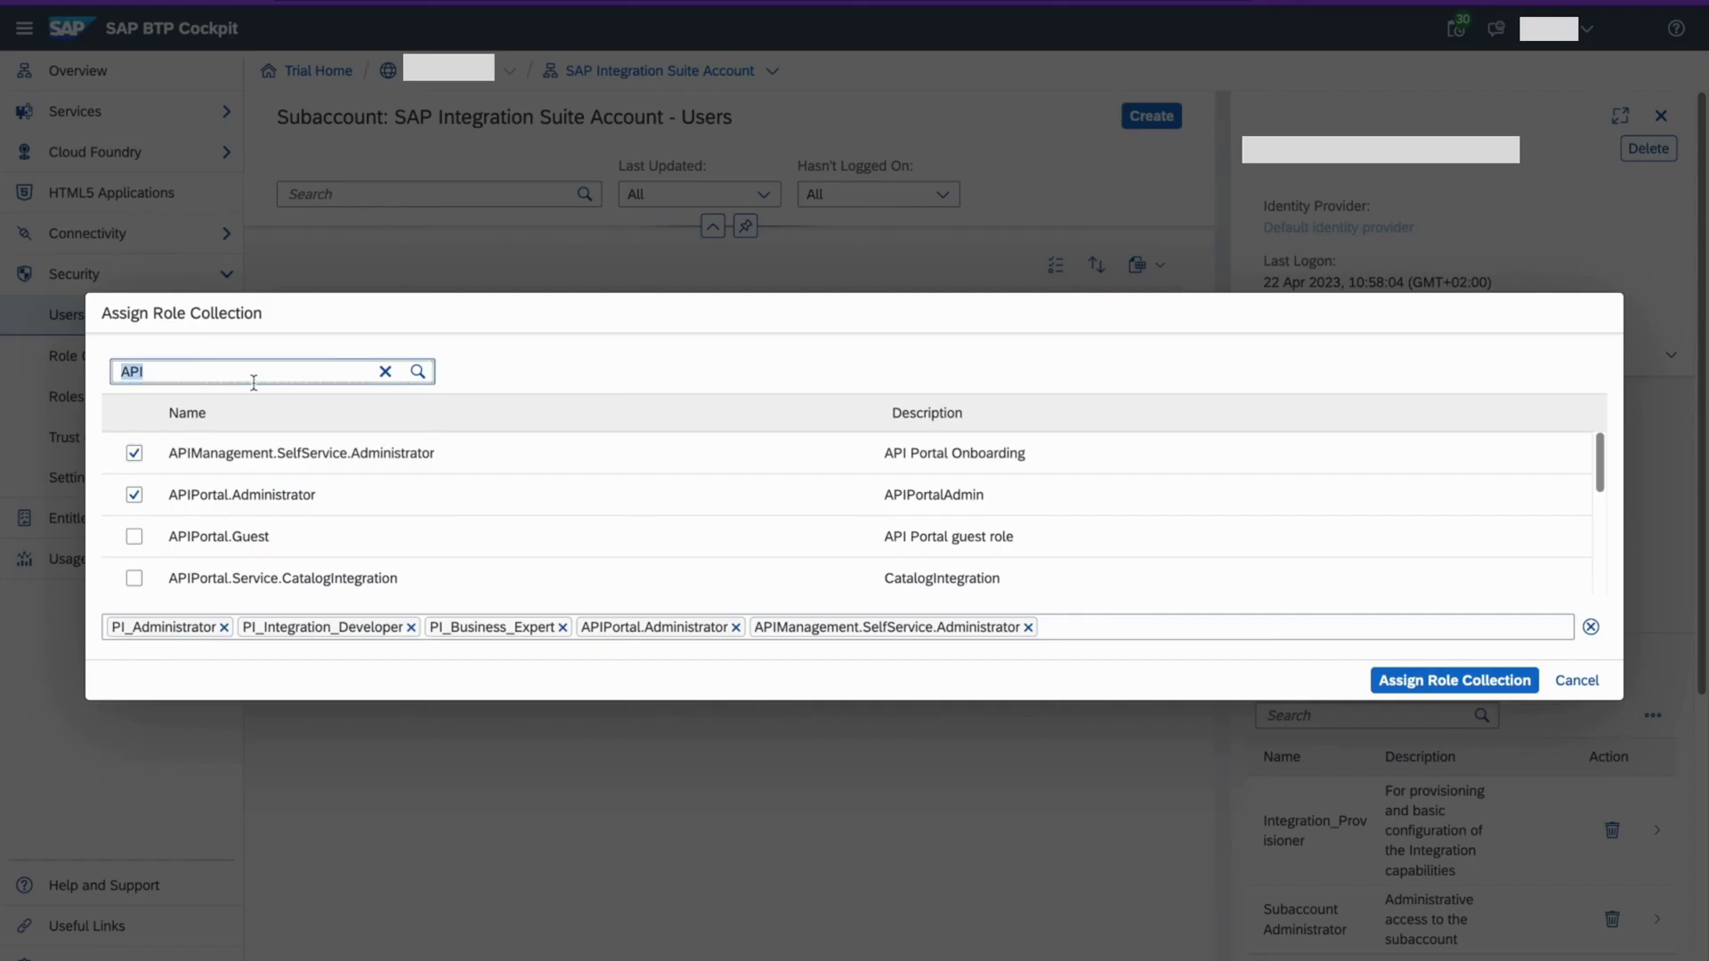
type("trai")
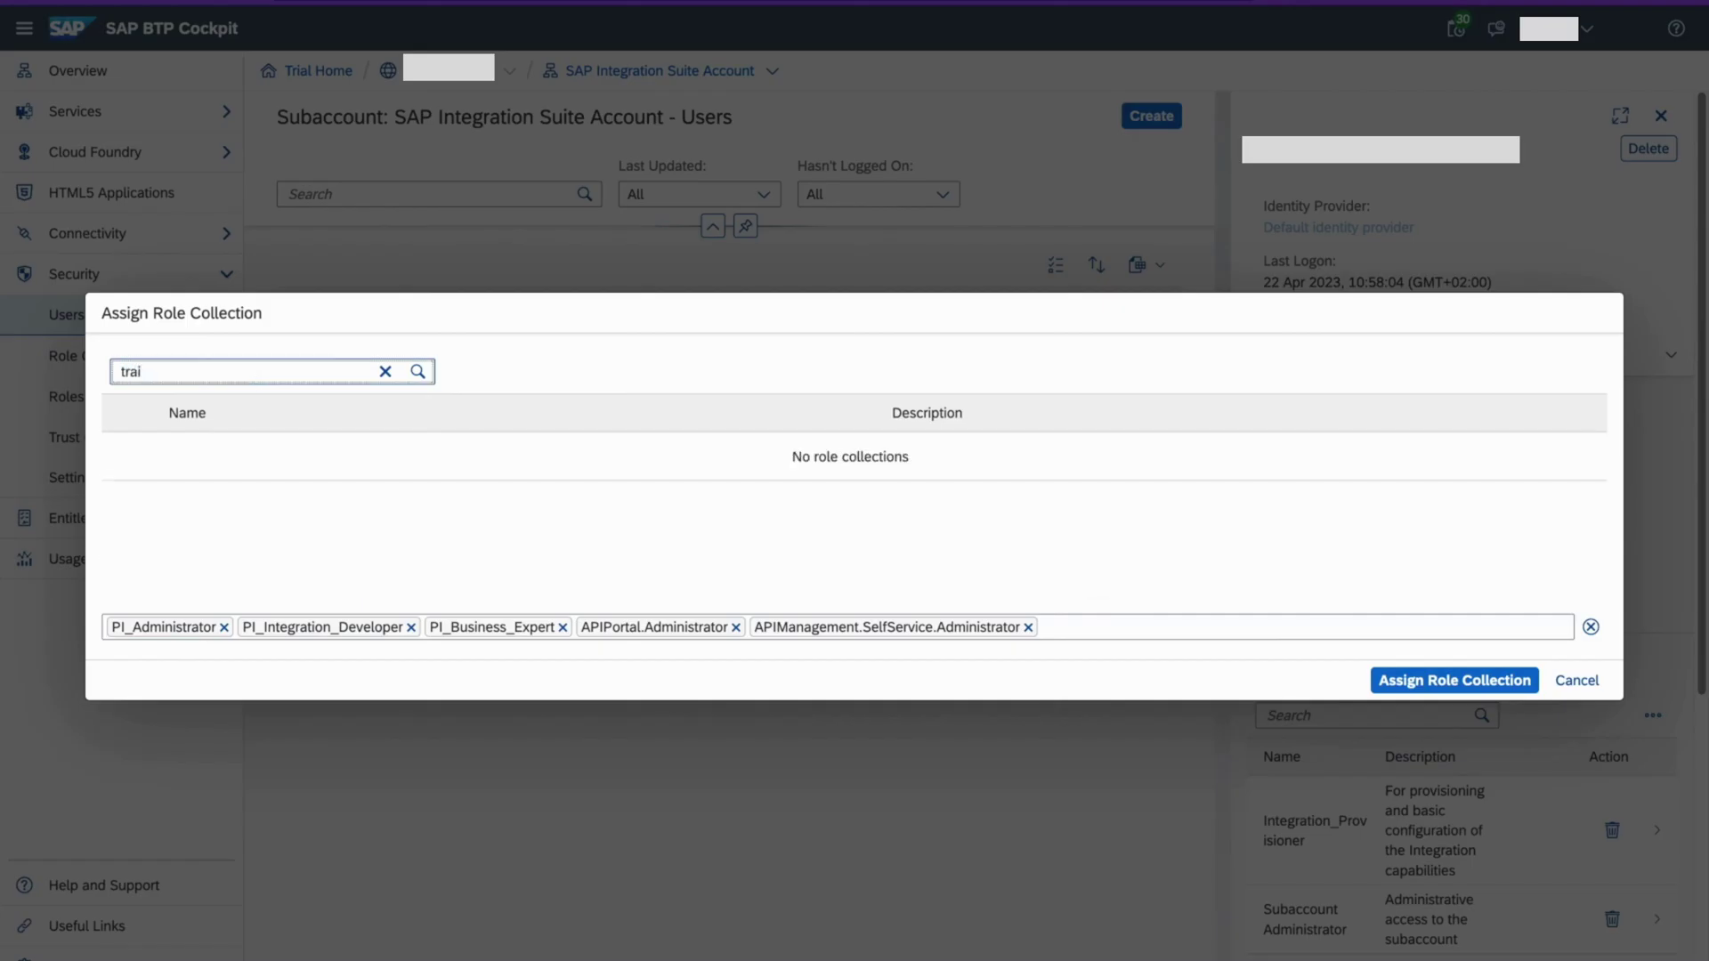
key("BackSpace")
key("BackSpace")
key("BackSpace")
key("BackSpace")
key("BackSpace")
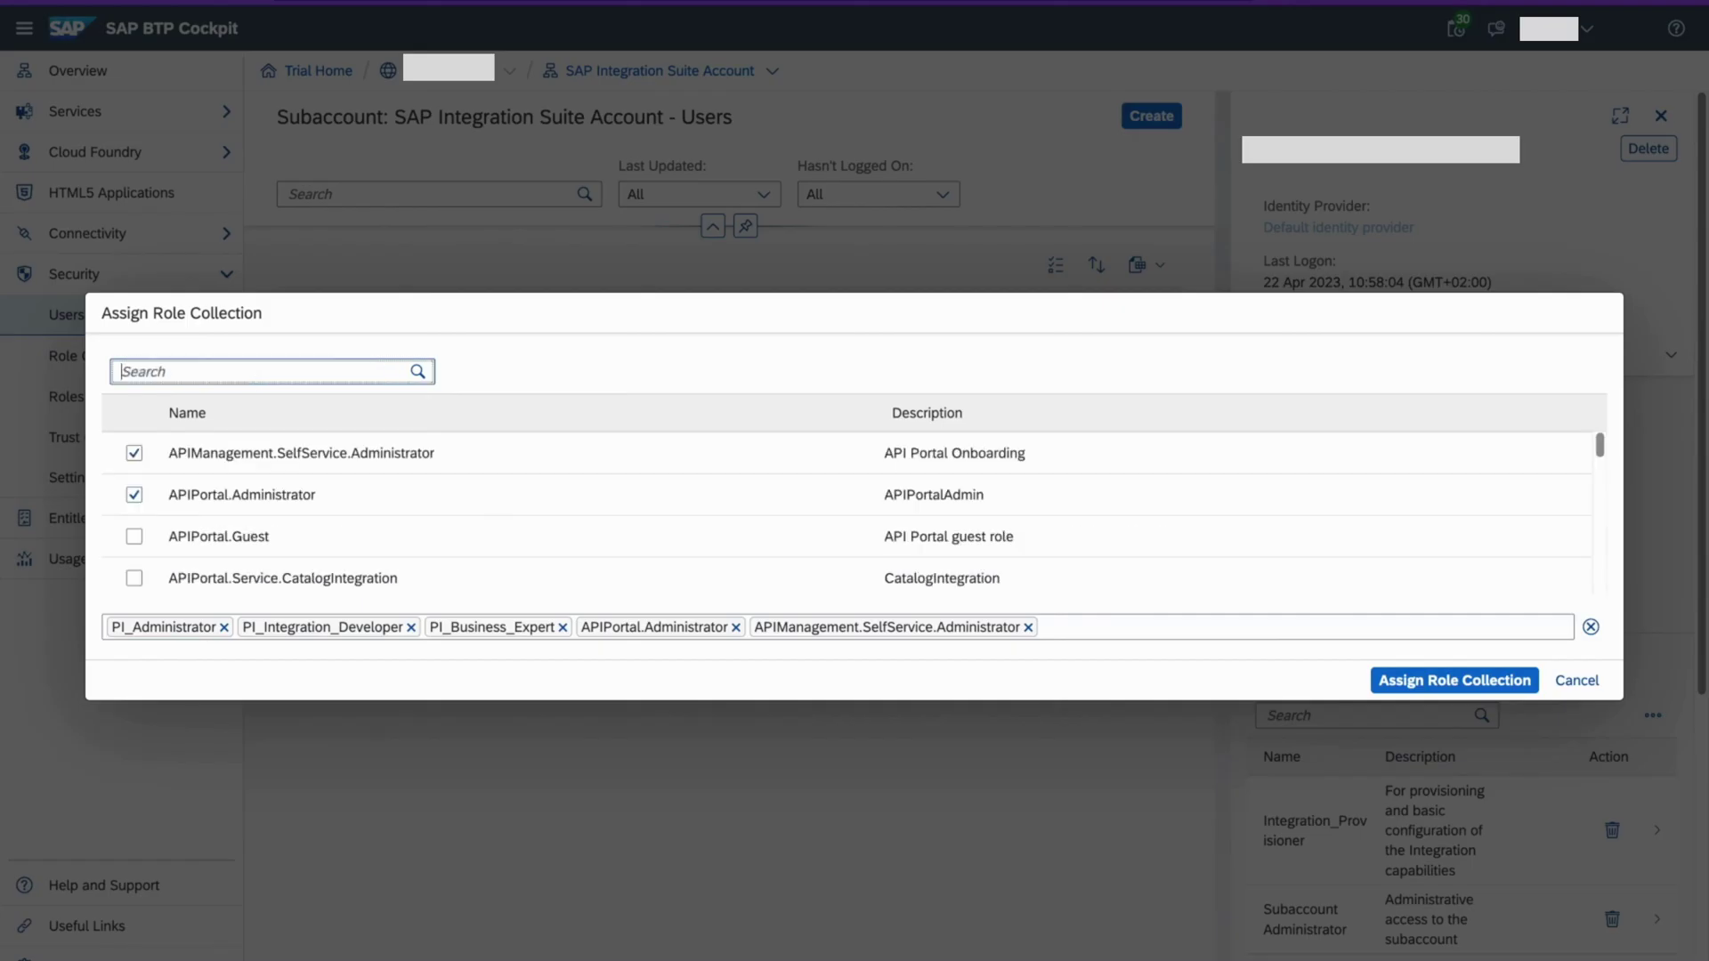
type("integration")
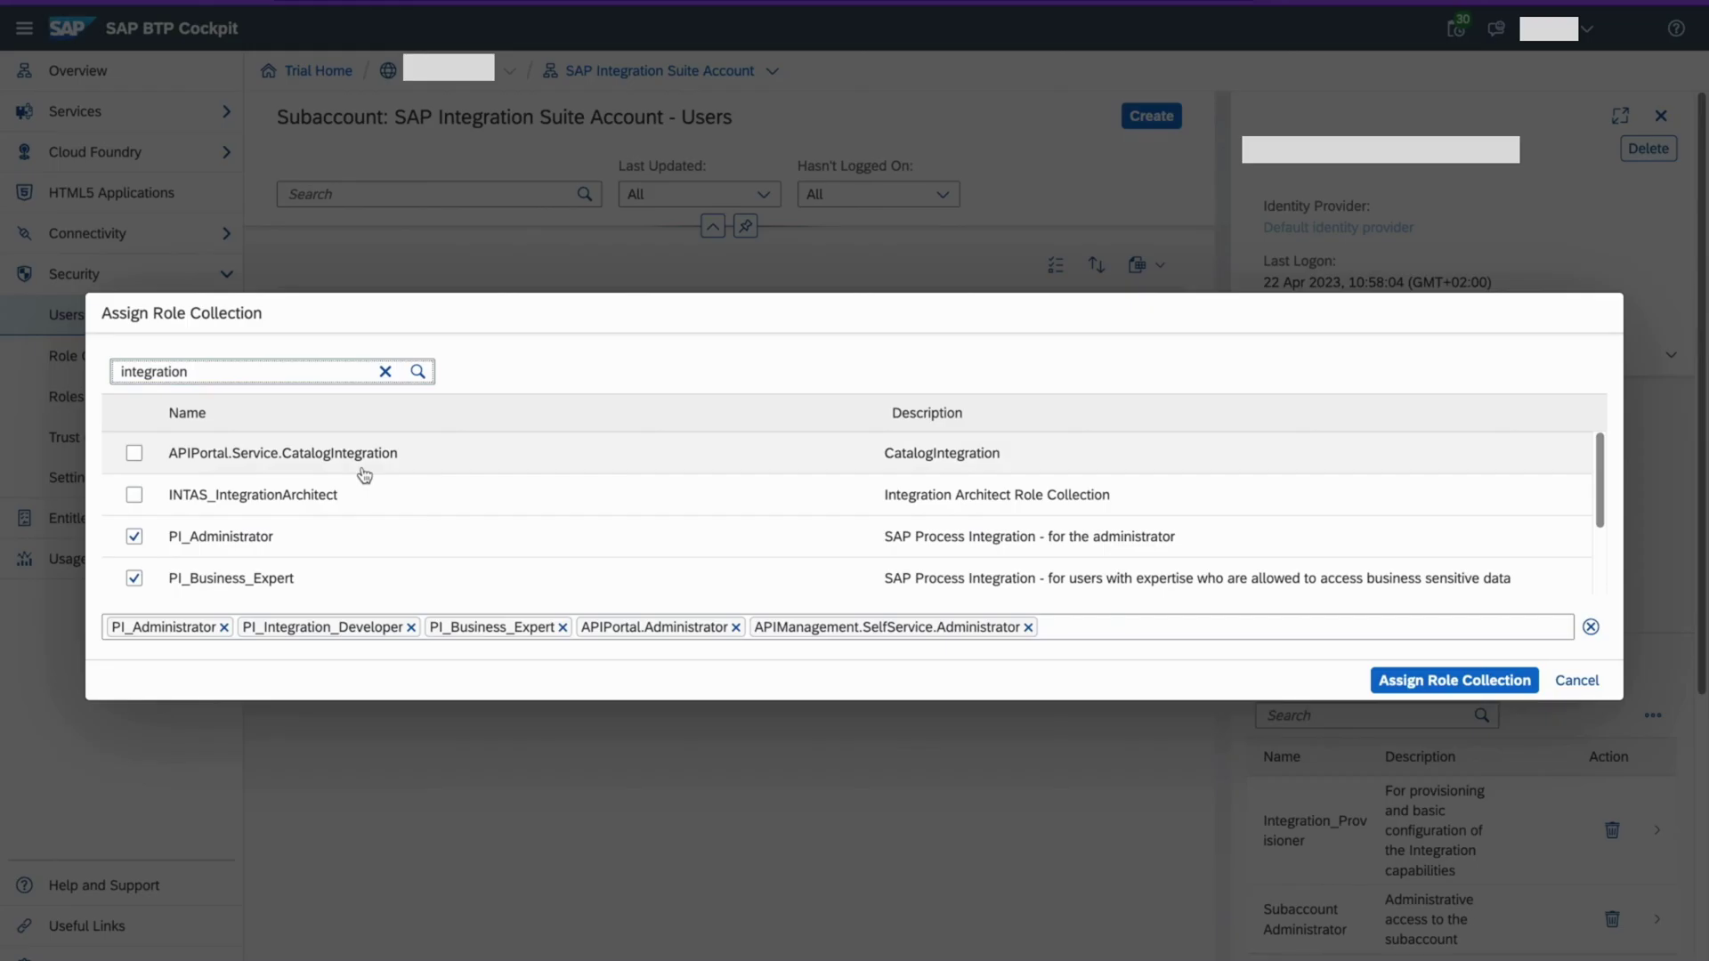
scroll(385, 477, "down", 2)
scroll(388, 479, "up", 1)
scroll(388, 479, "down", 1)
scroll(388, 479, "up", 2)
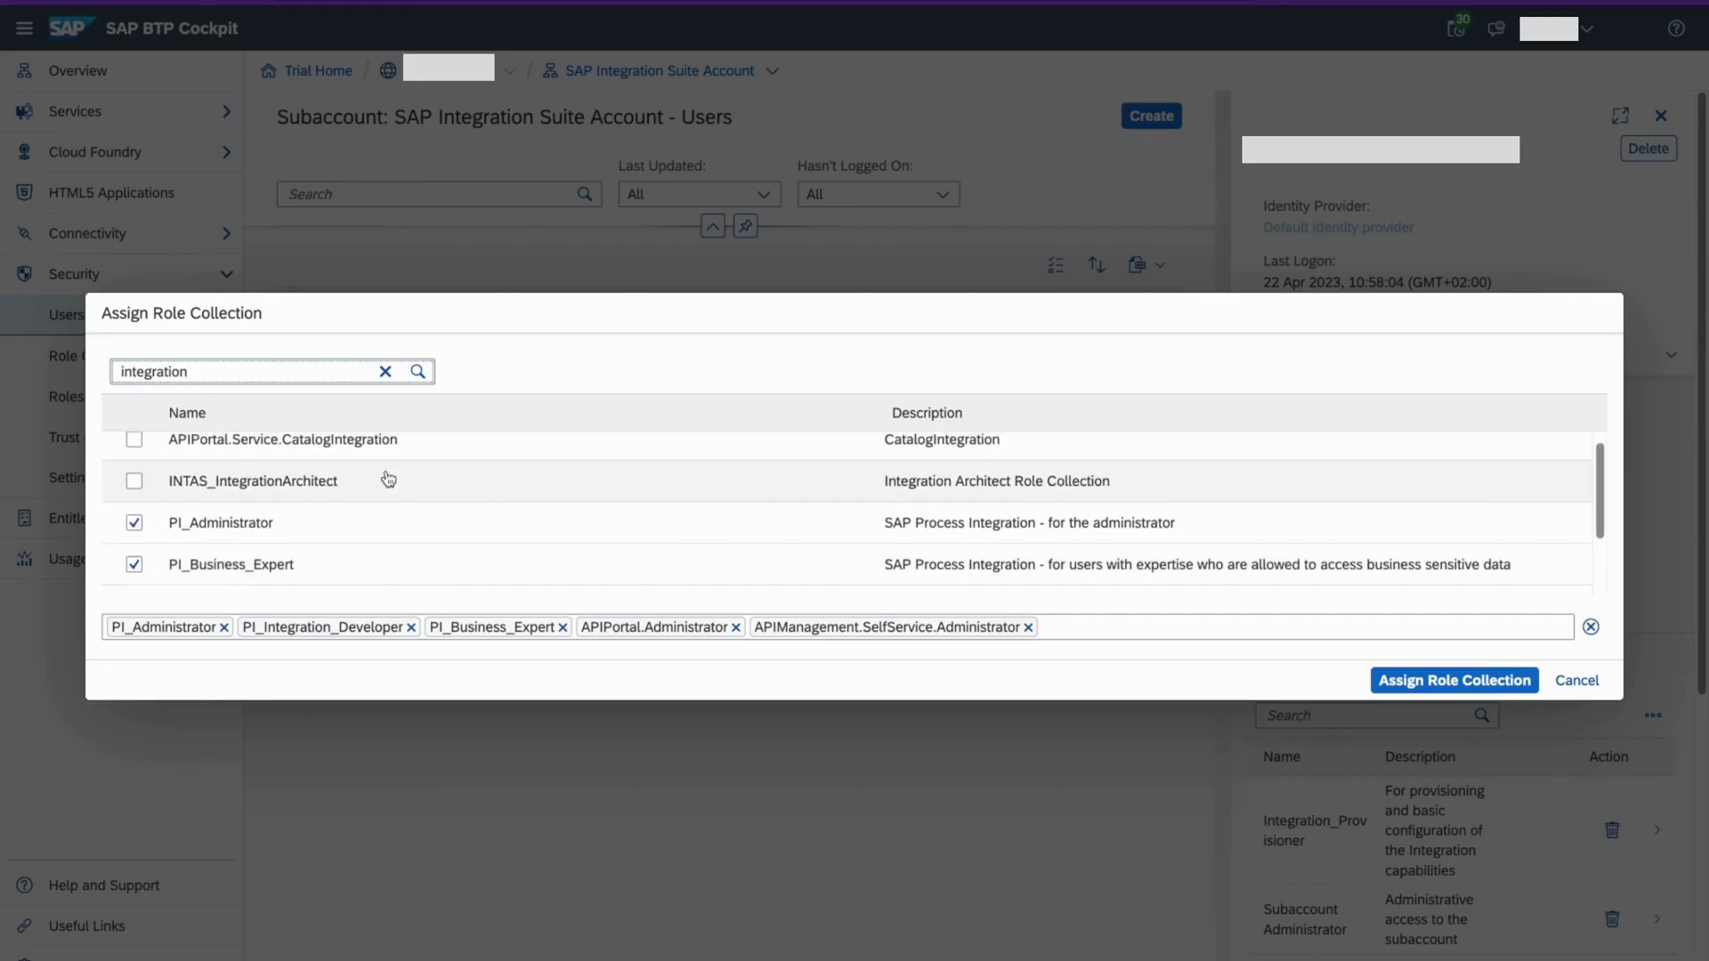
Search the role collections for "open" and add OpenConnectors_User to the selection.
double_click(298, 377)
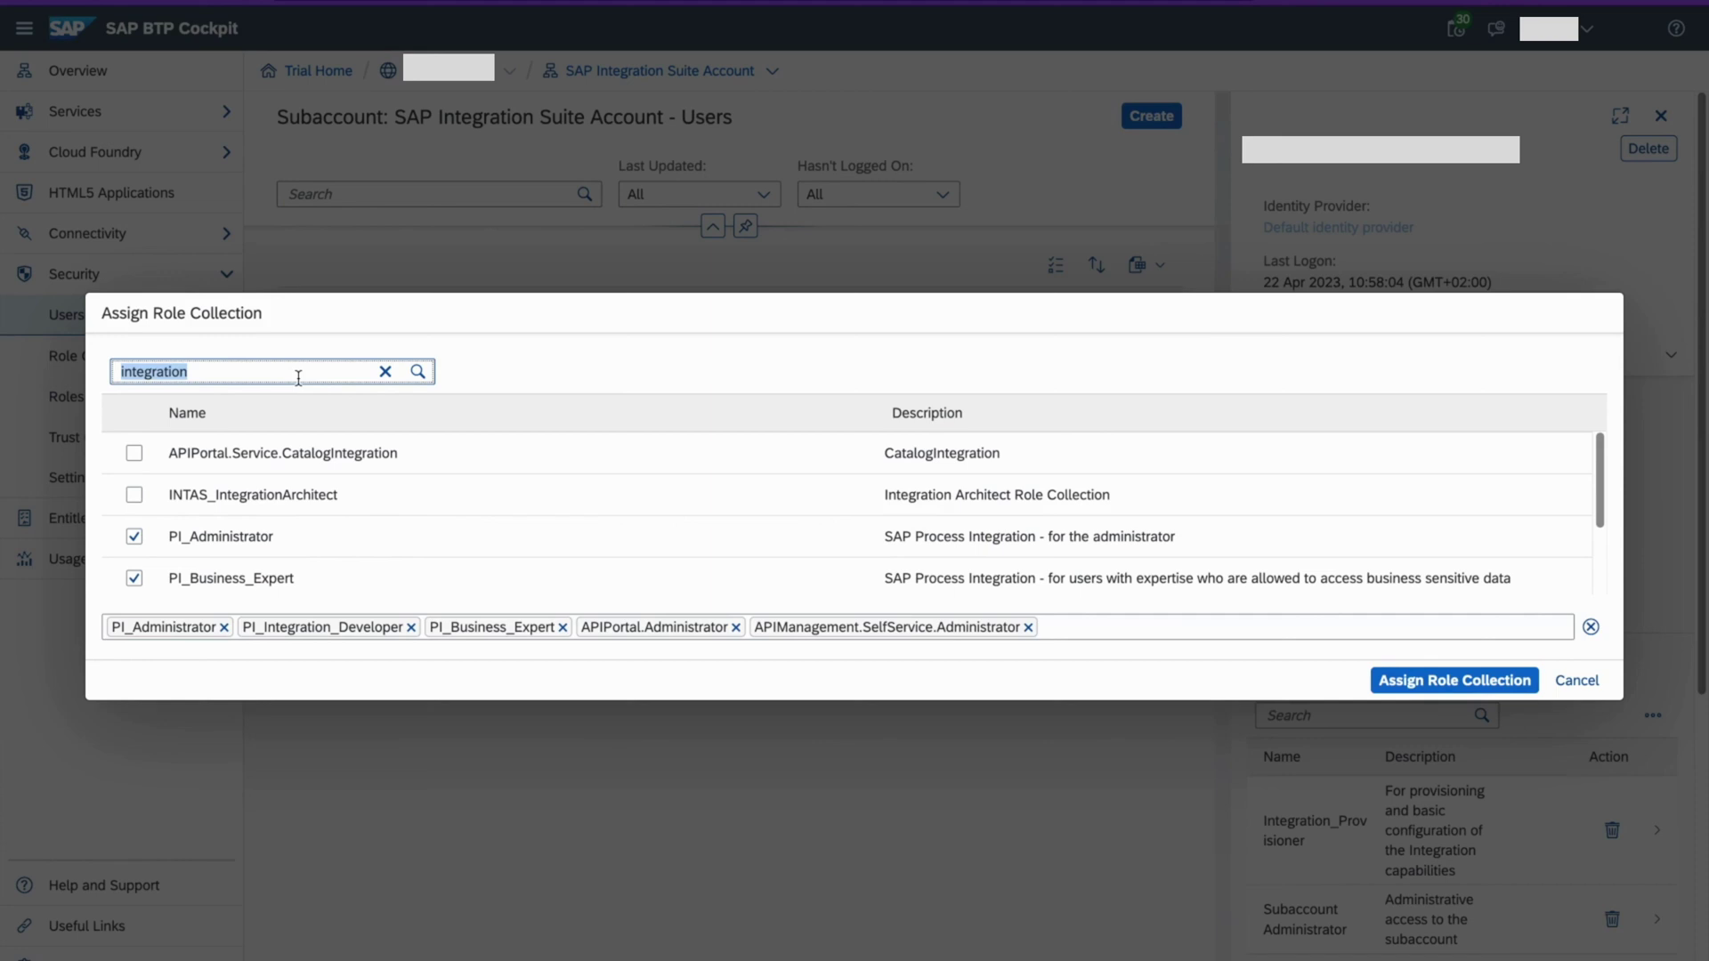
type("open")
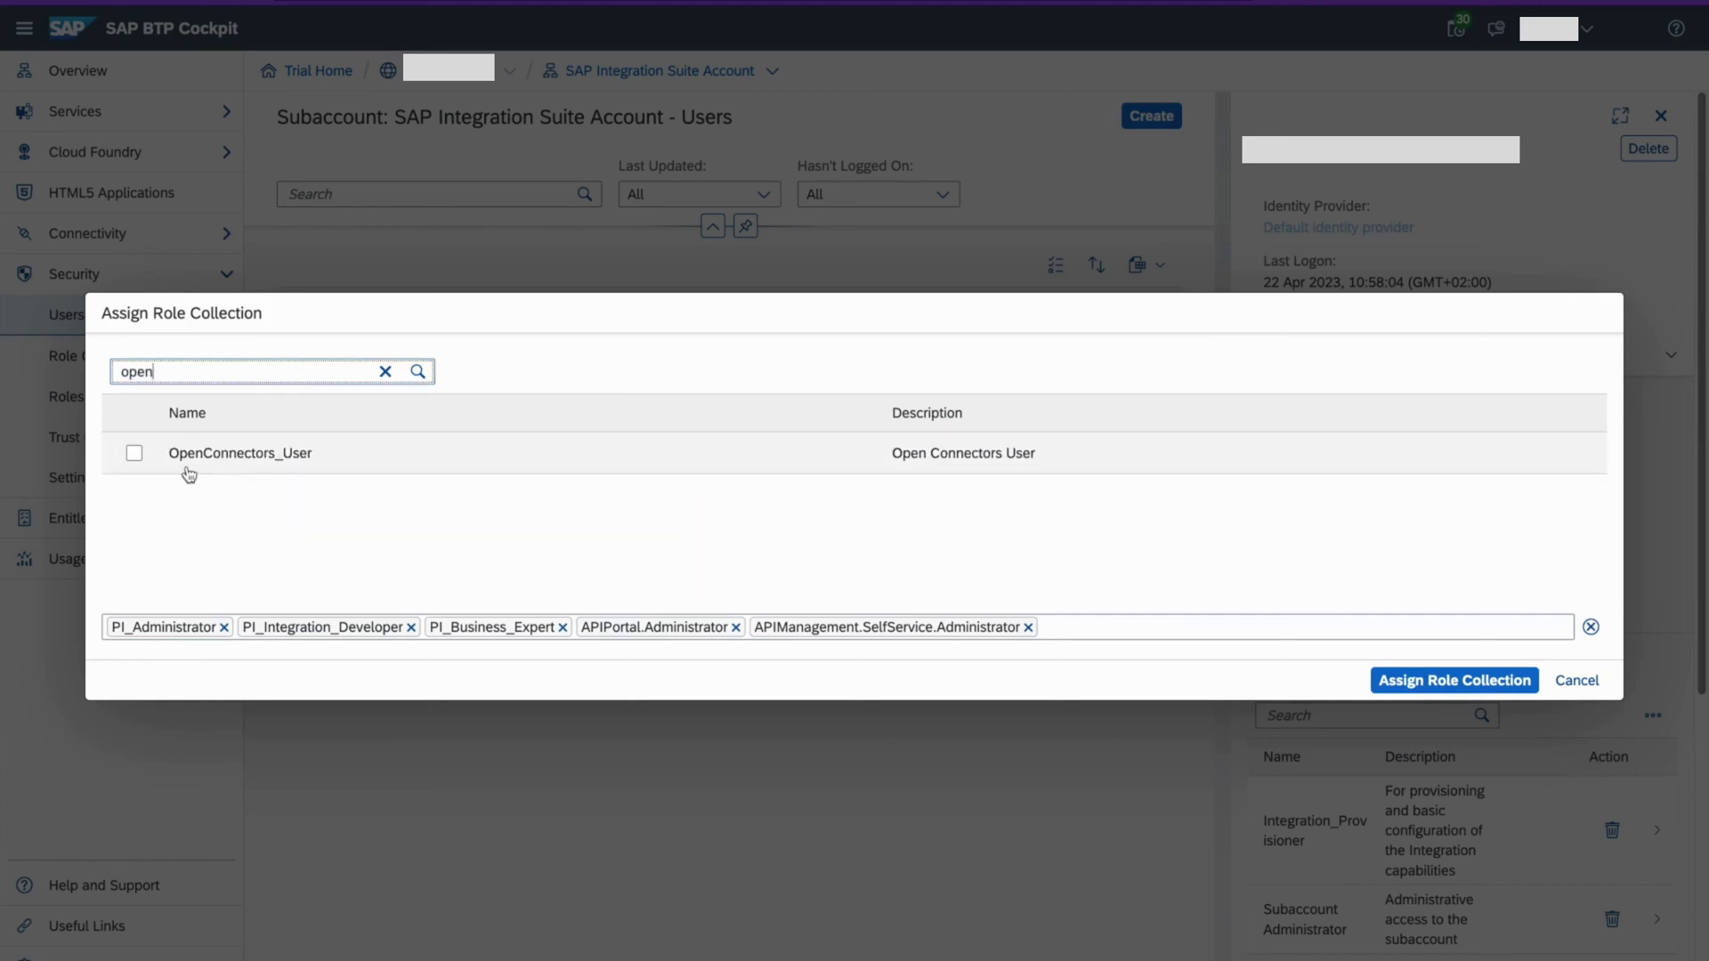
left_click(136, 452)
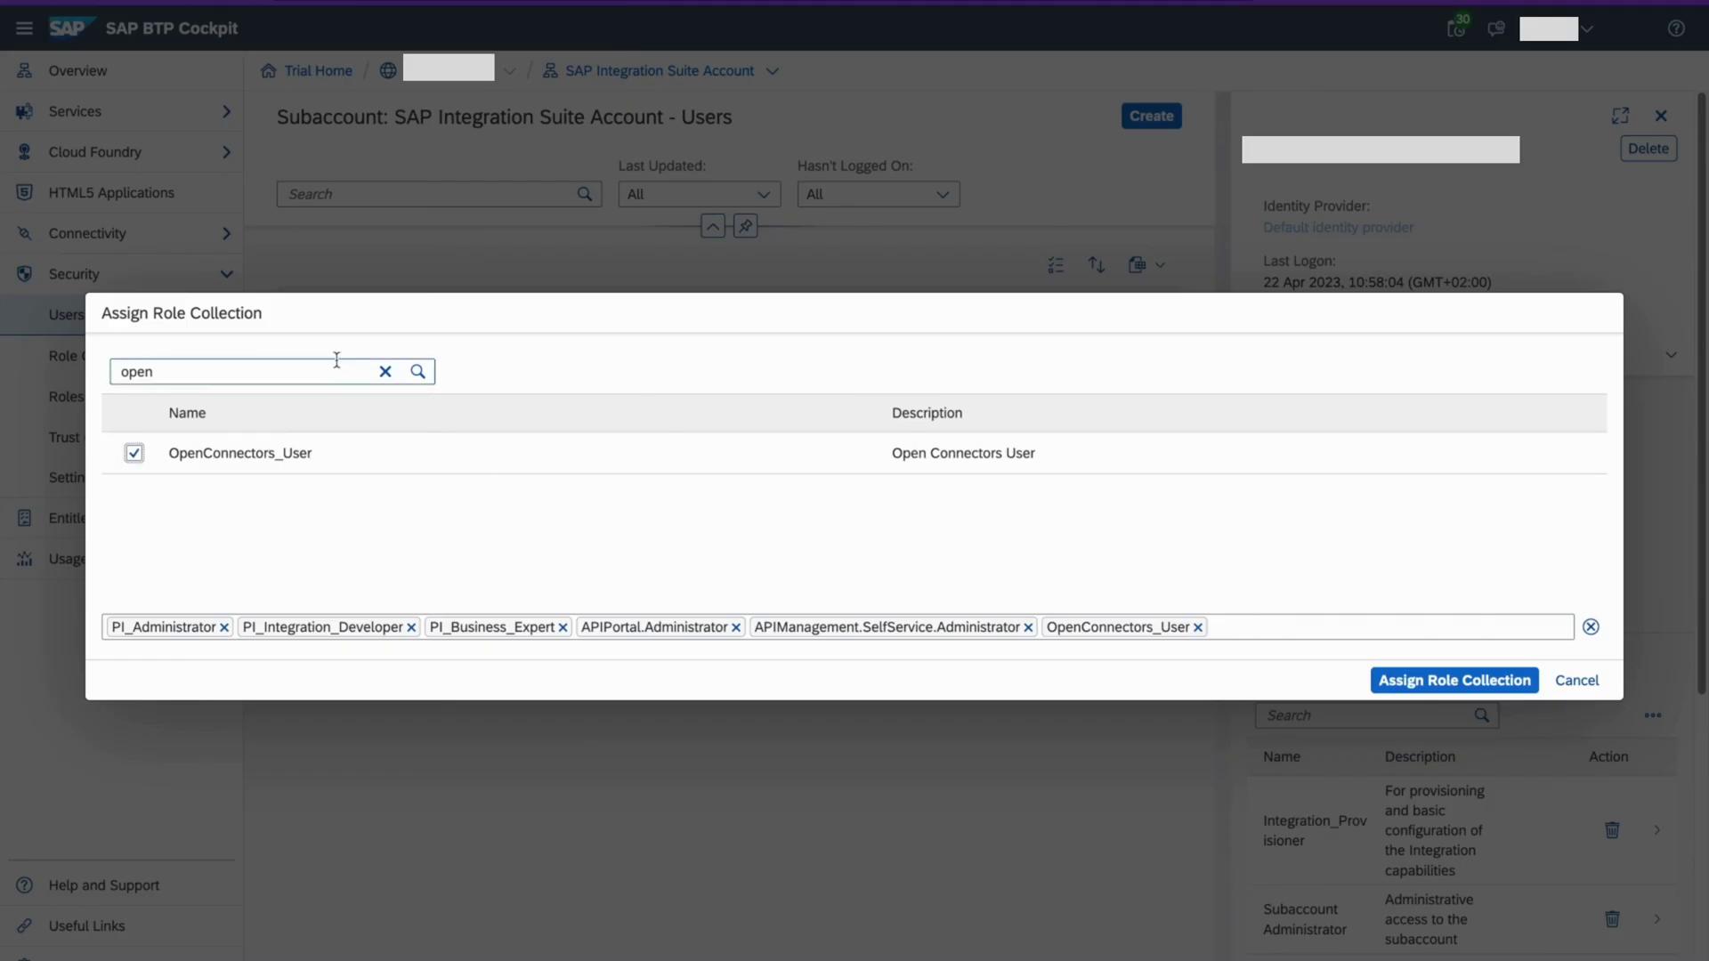
left_click(385, 371)
type("trai")
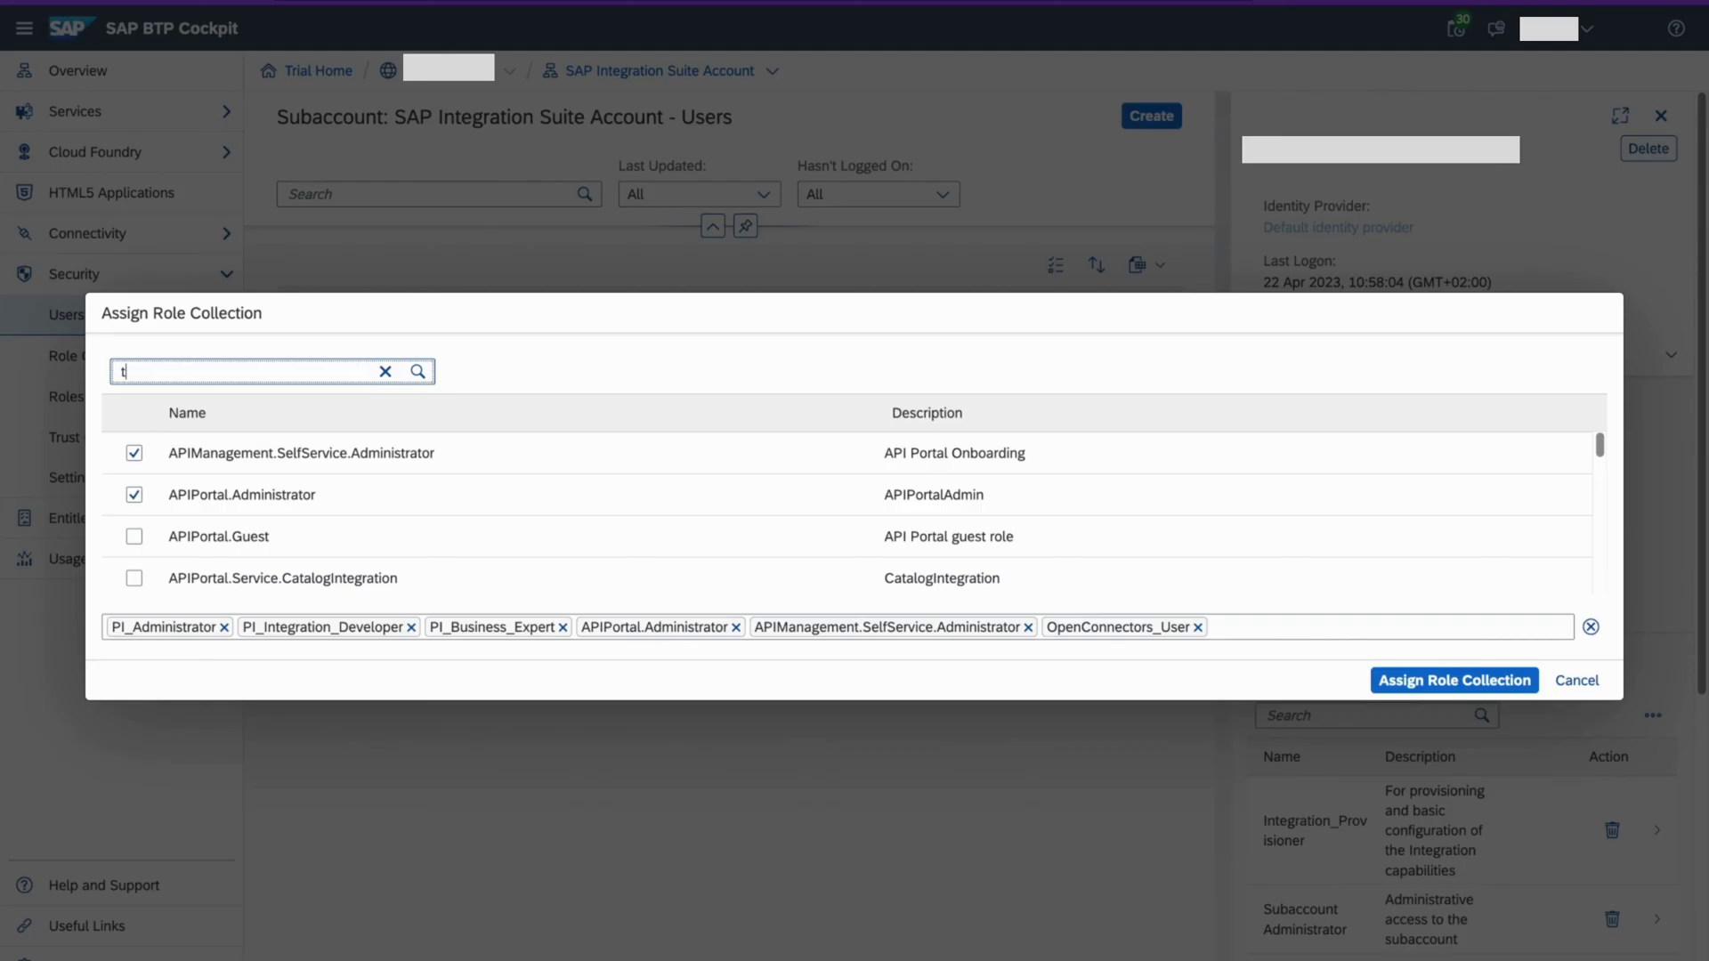
key("BackSpace")
key("BackSpace")
key("BackSpace")
key("BackSpace")
key("BackSpace")
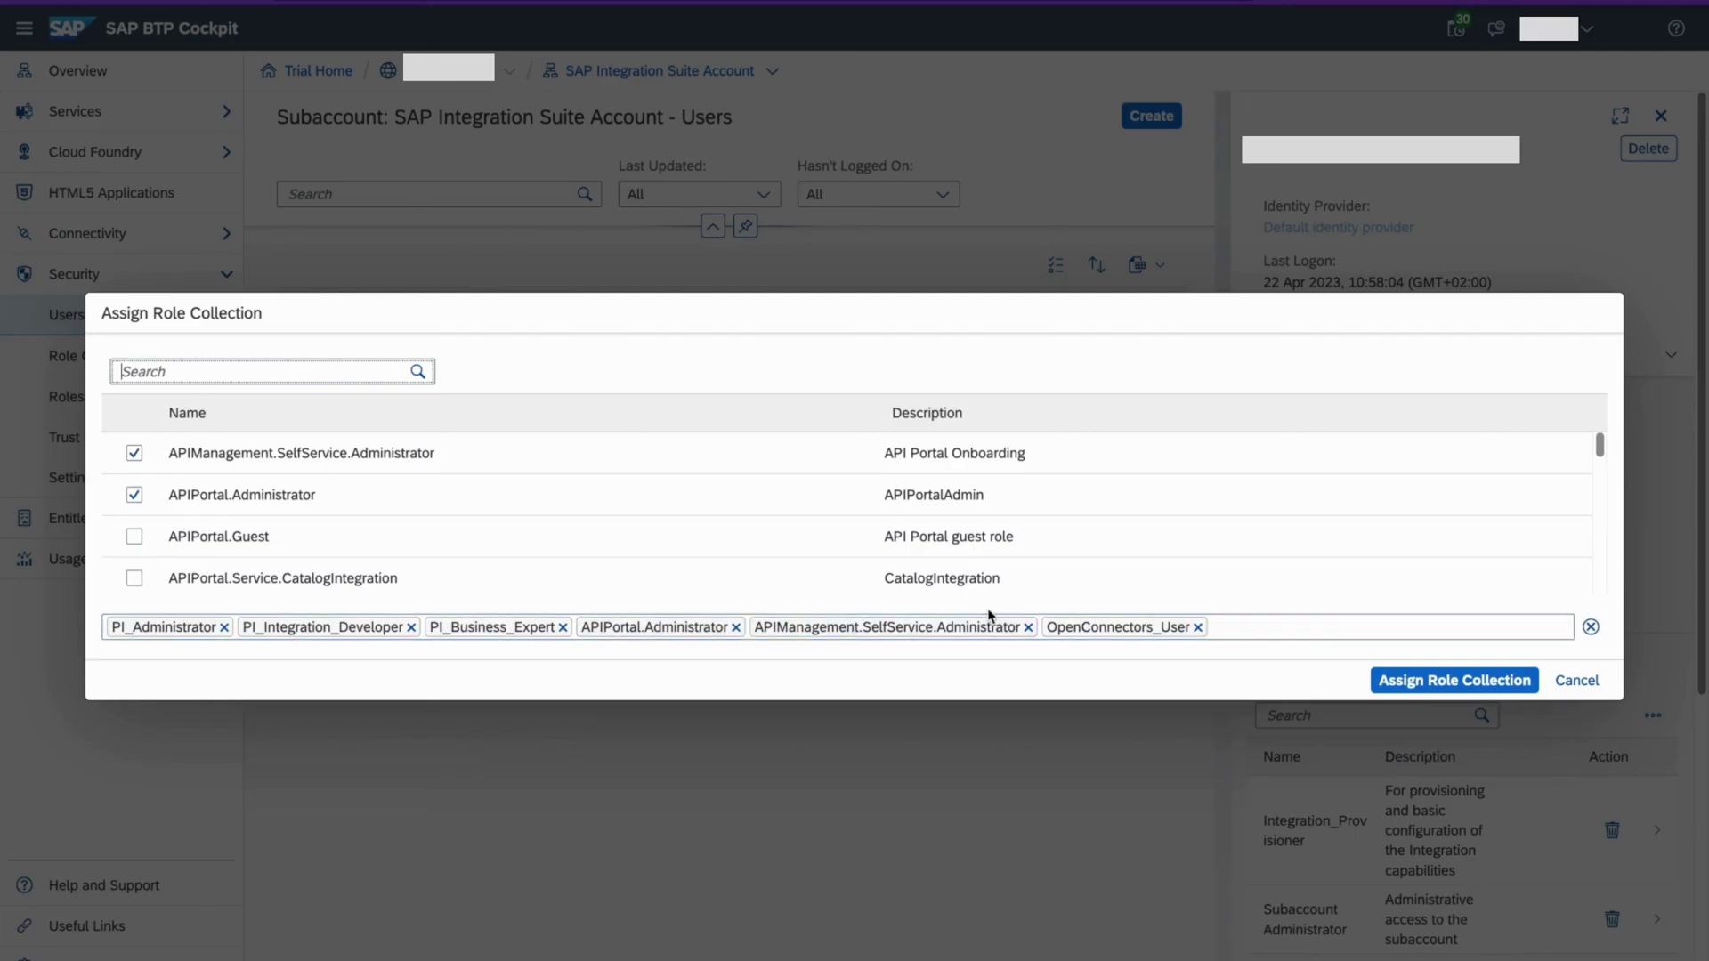
Assign the selected role collections to the user and review the user's role collection list.
left_click(1376, 674)
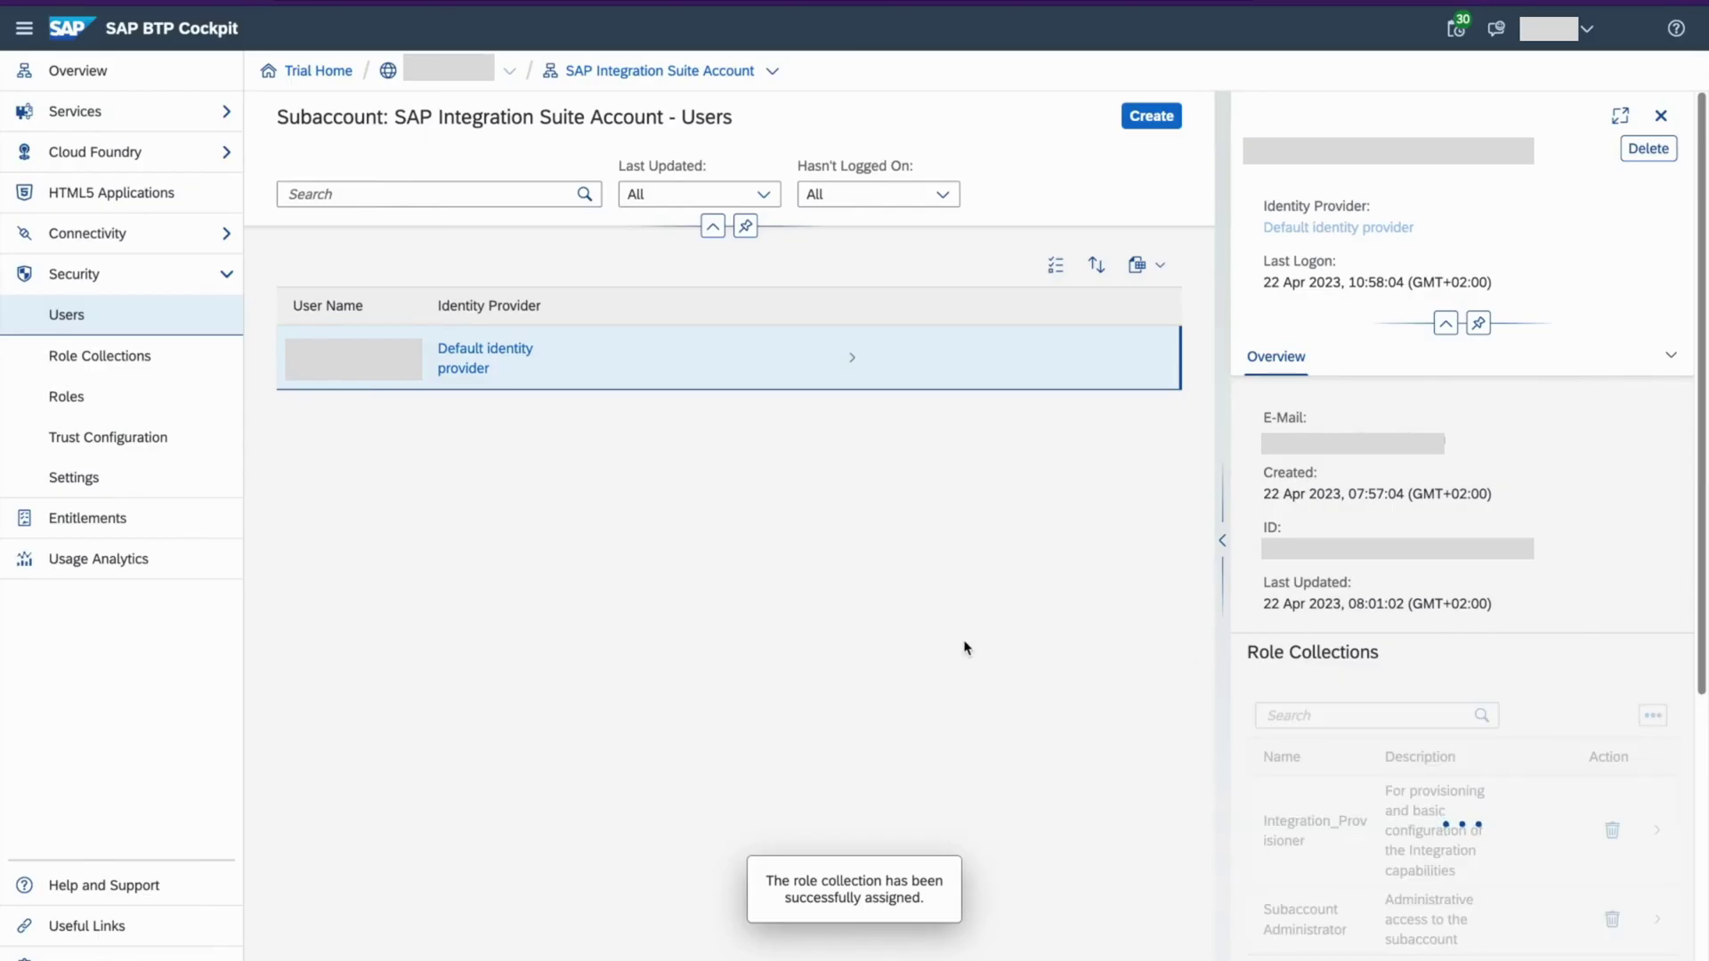
scroll(1448, 791, "down", 5)
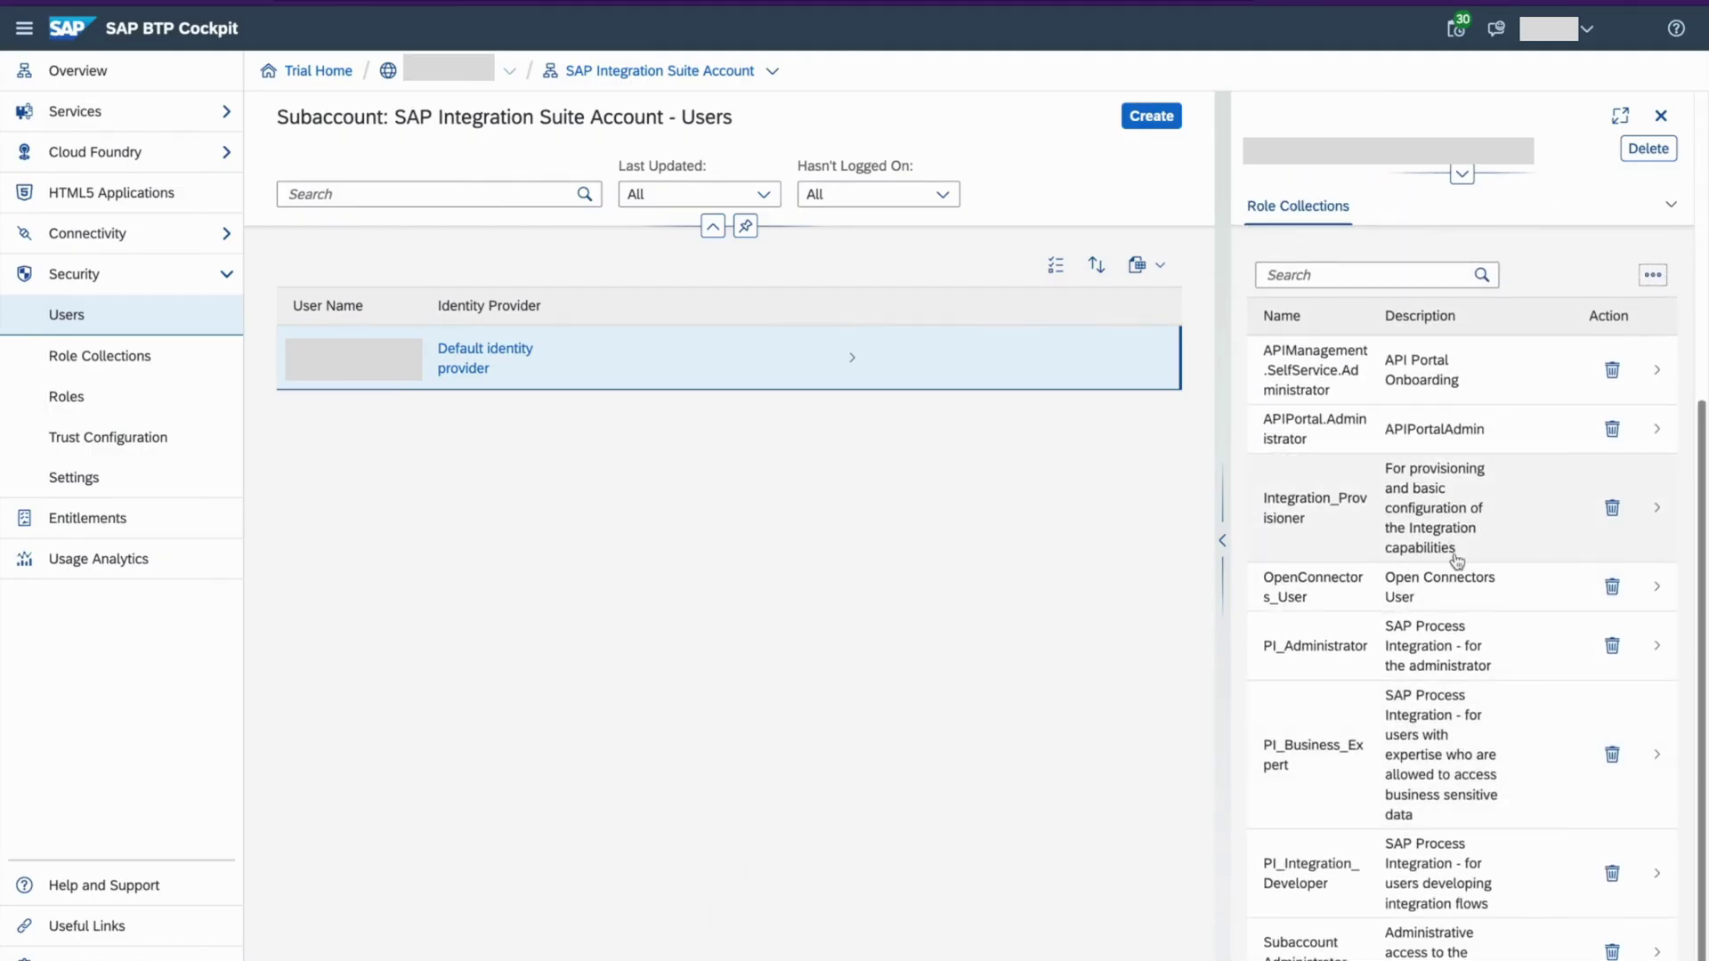
left_click(1223, 538)
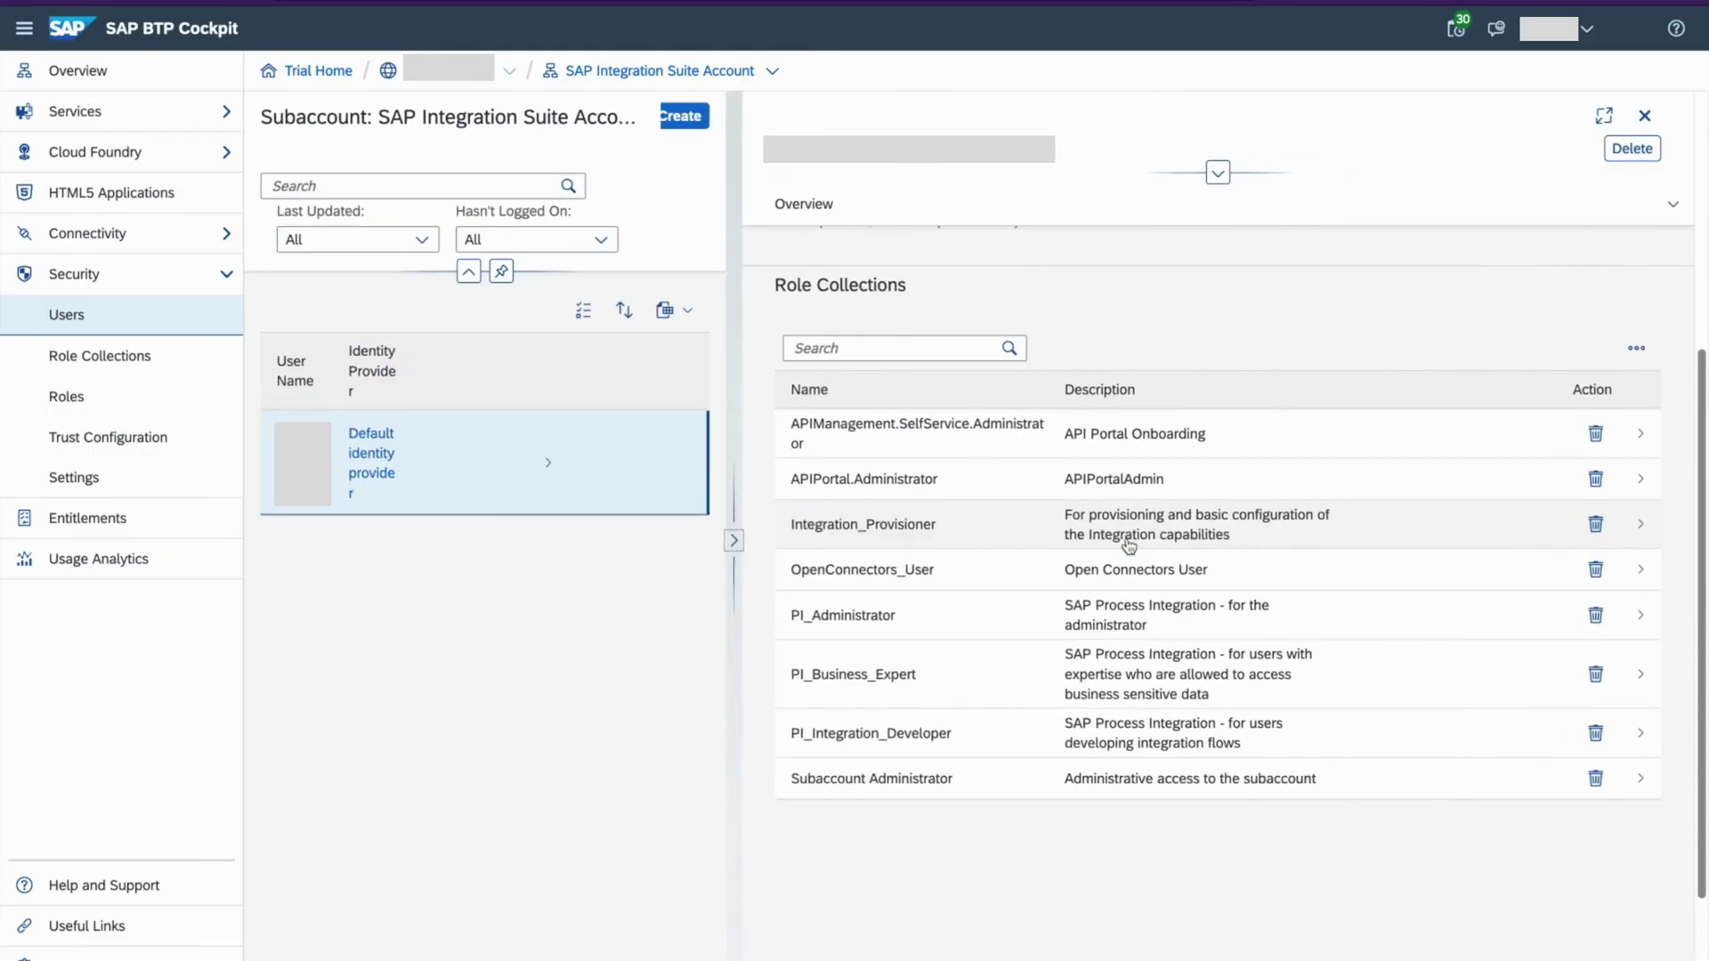
scroll(1102, 566, "up", 3)
scroll(1102, 566, "up", 2)
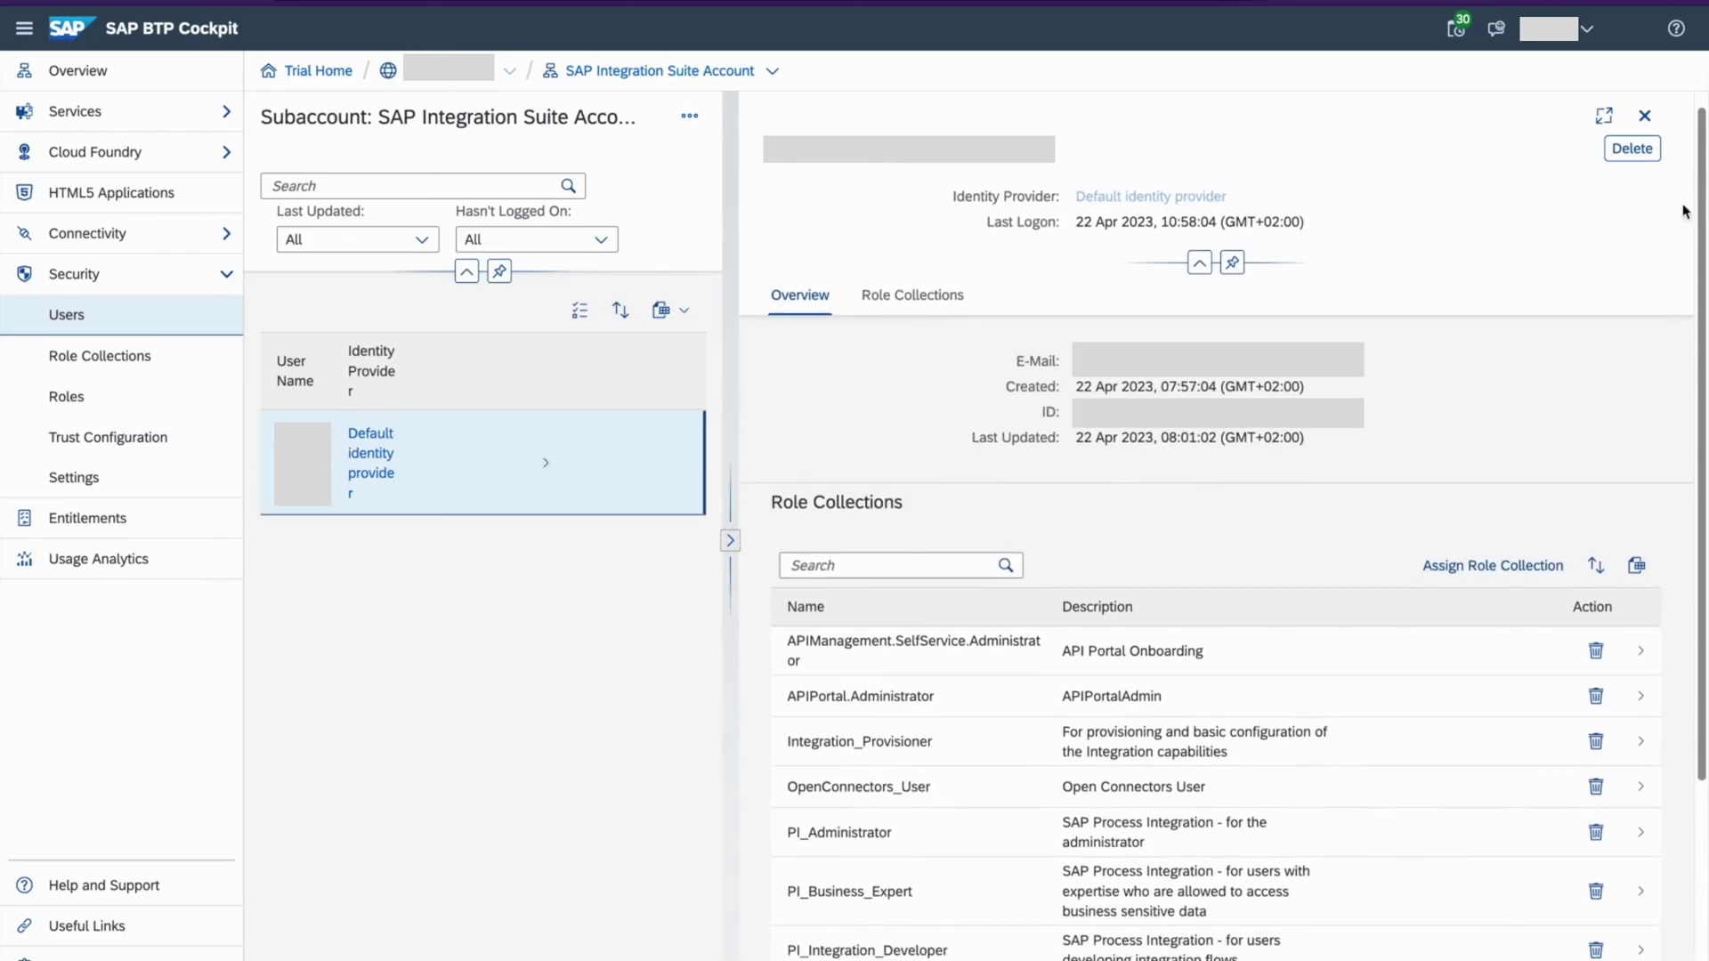
left_click(1644, 115)
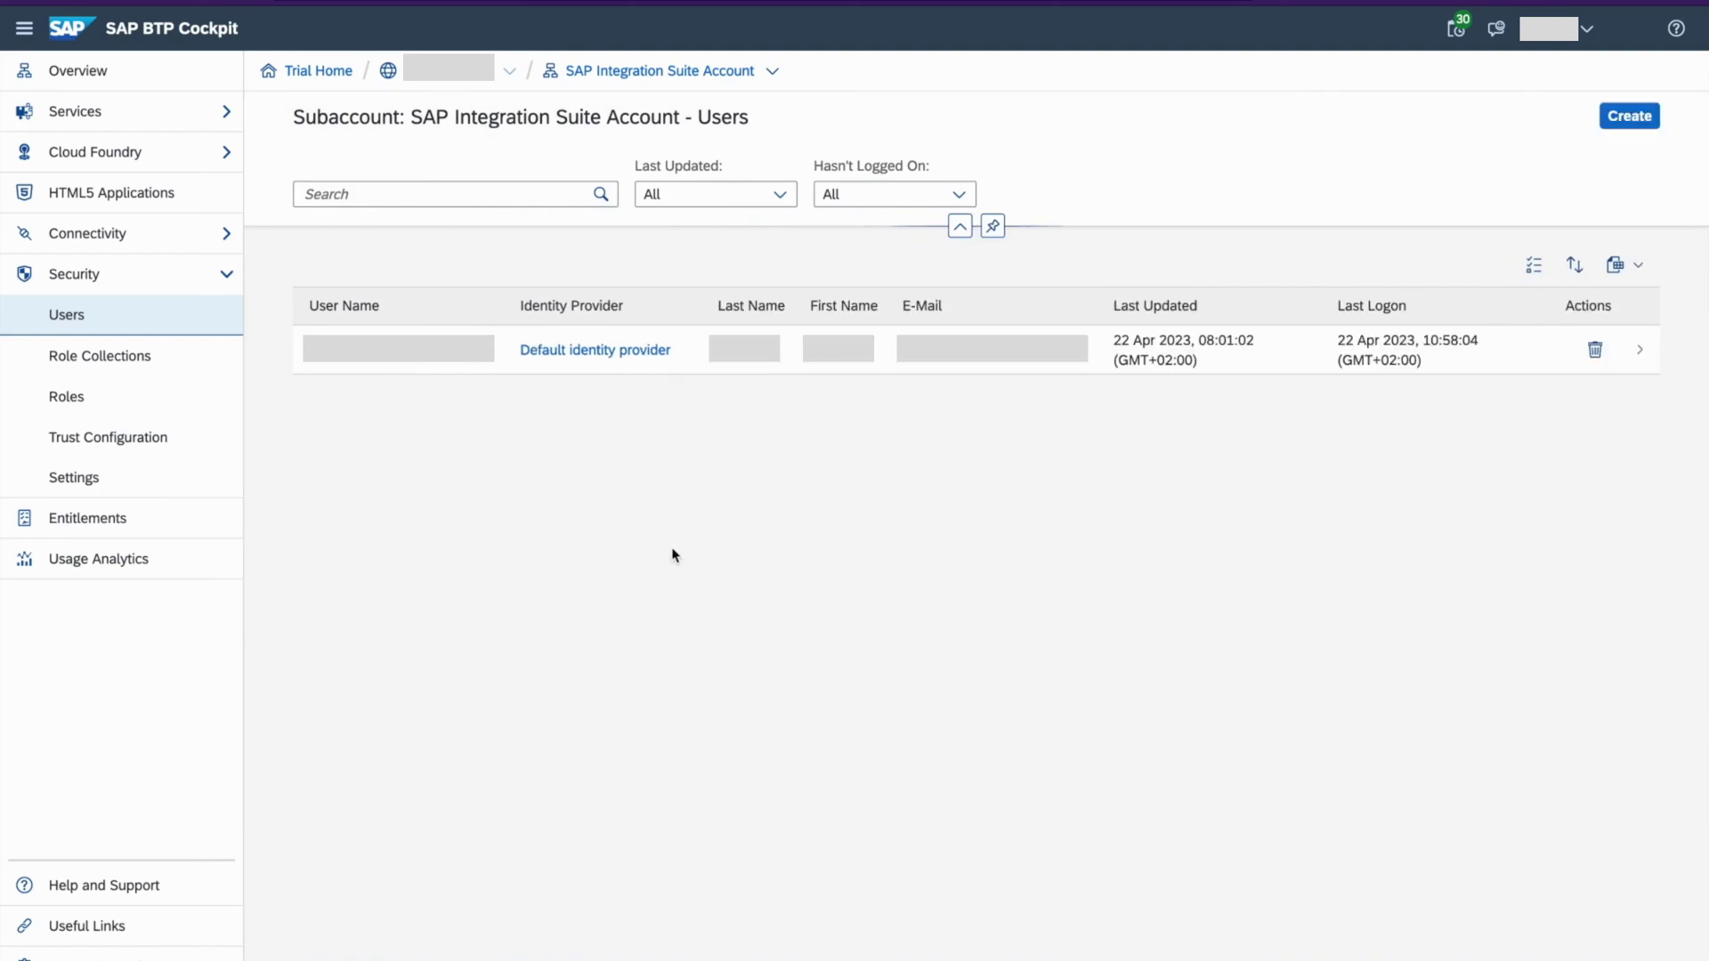
left_click(890, 350)
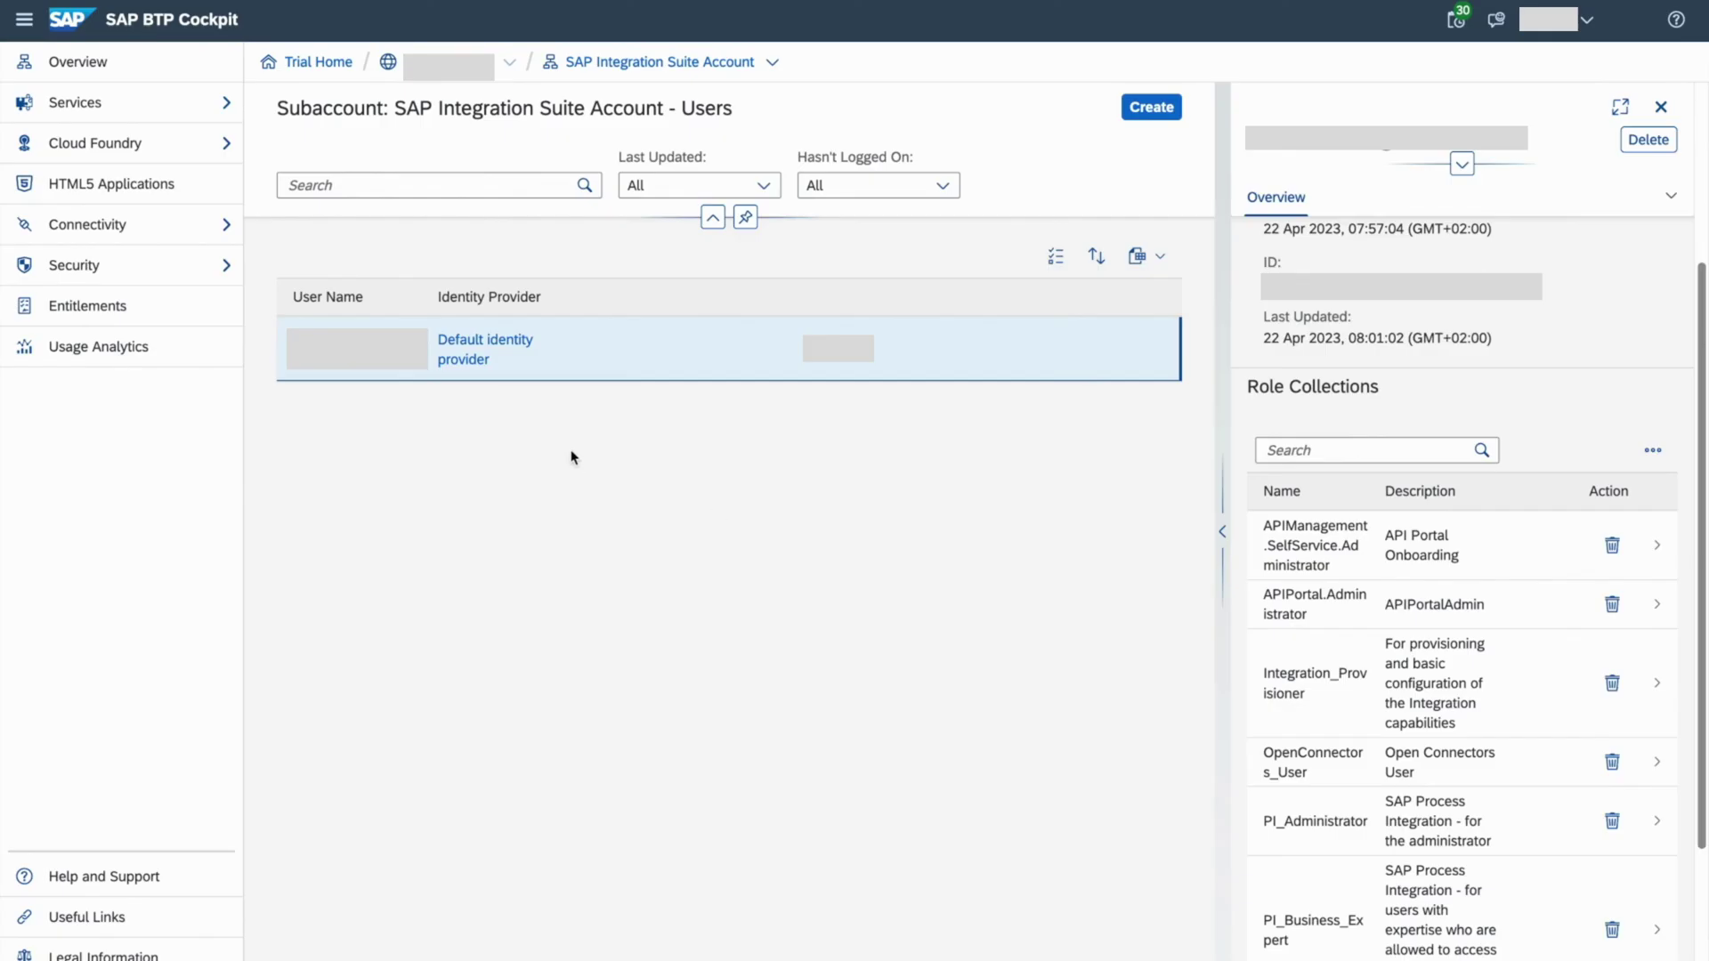
Go to the subaccount's instances and subscriptions and launch the Integration Suite application.
left_click(197, 104)
left_click(152, 183)
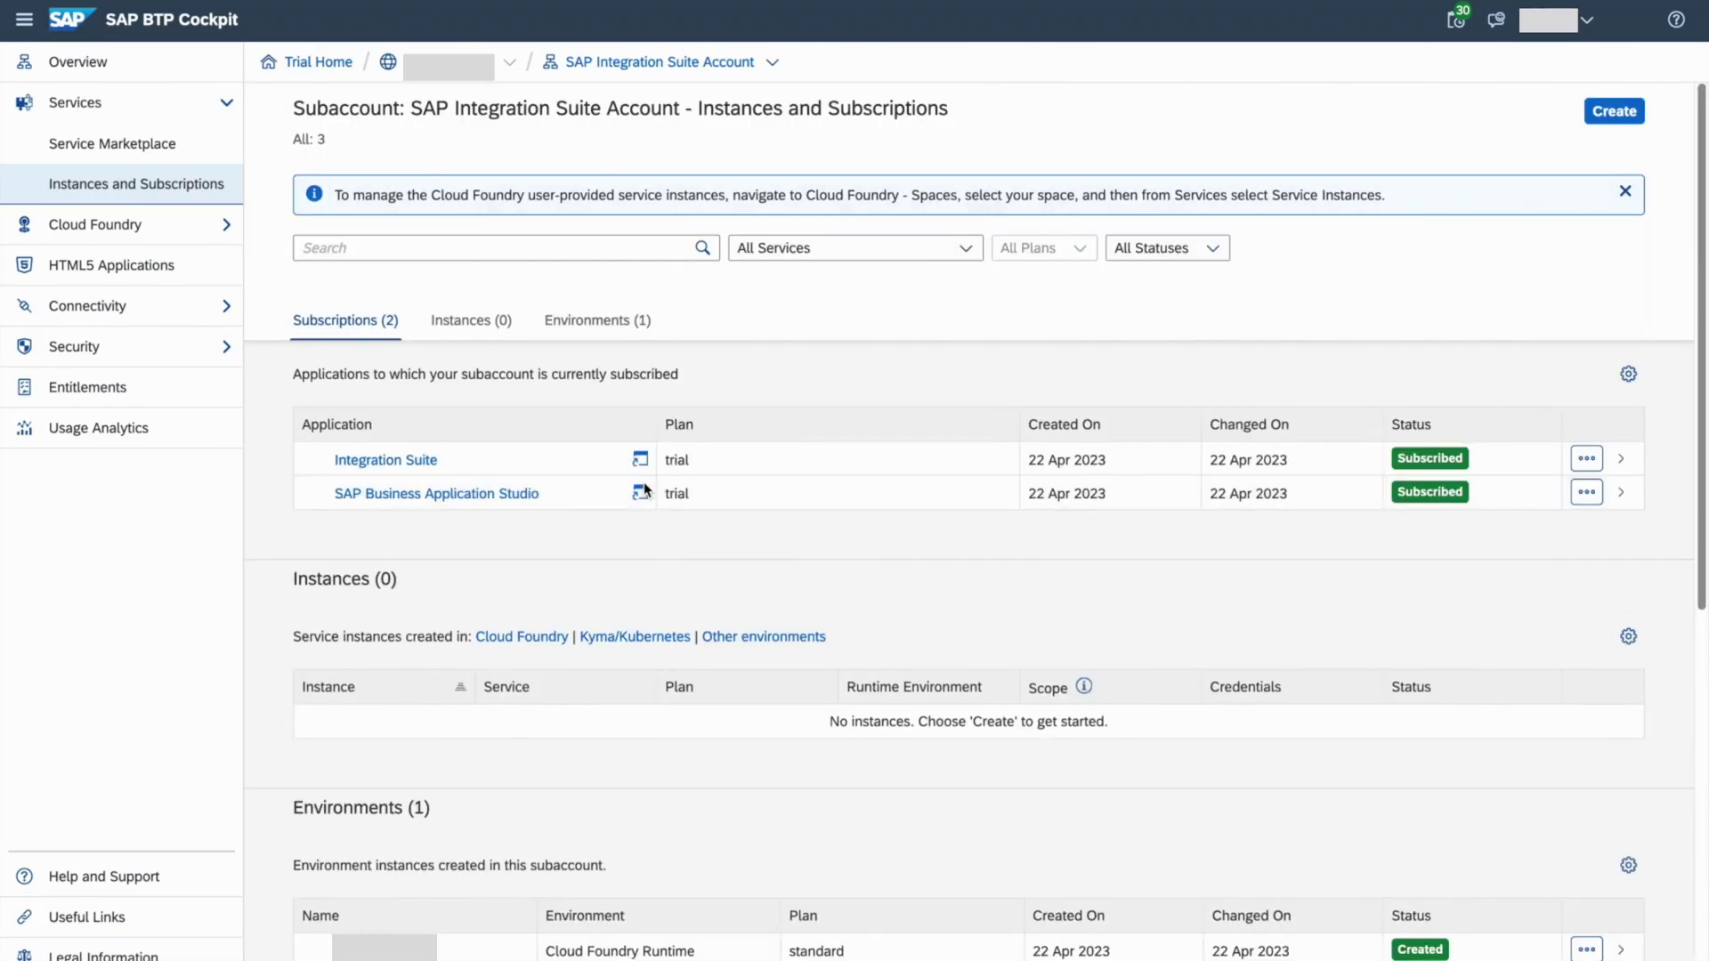
left_click(641, 461)
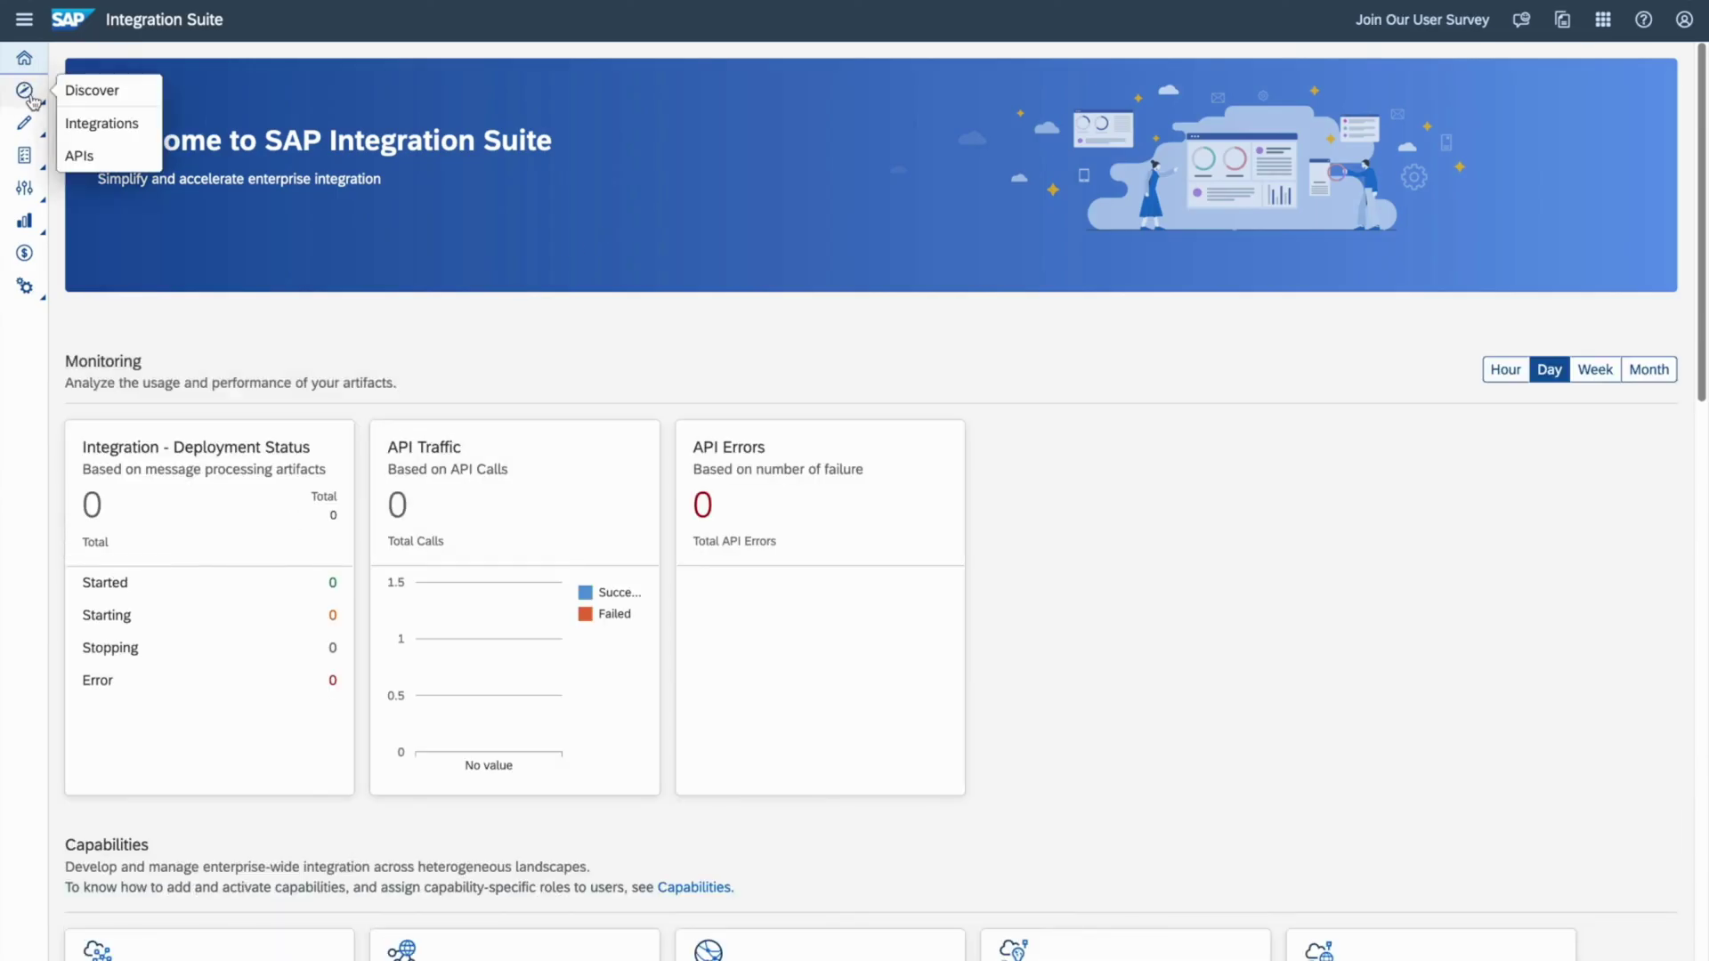
Expand the Integration Suite navigation and show the entries under Discover, Design, Test, Configure, Monitor and Settings.
left_click(26, 32)
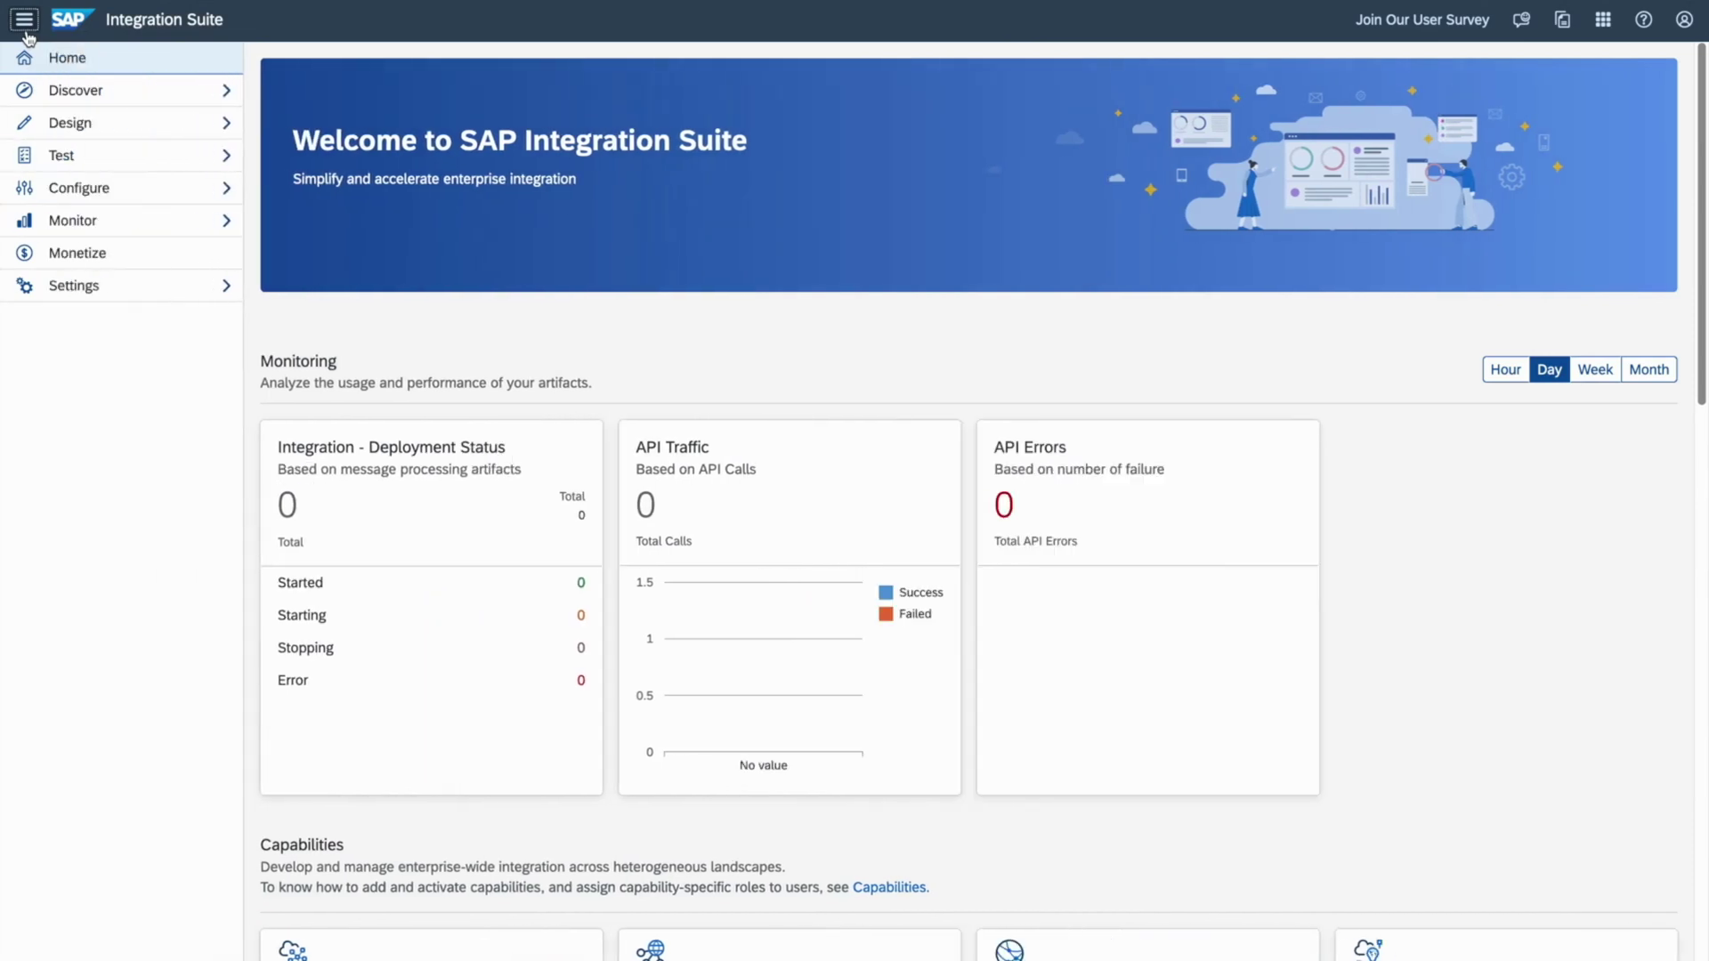
left_click(226, 90)
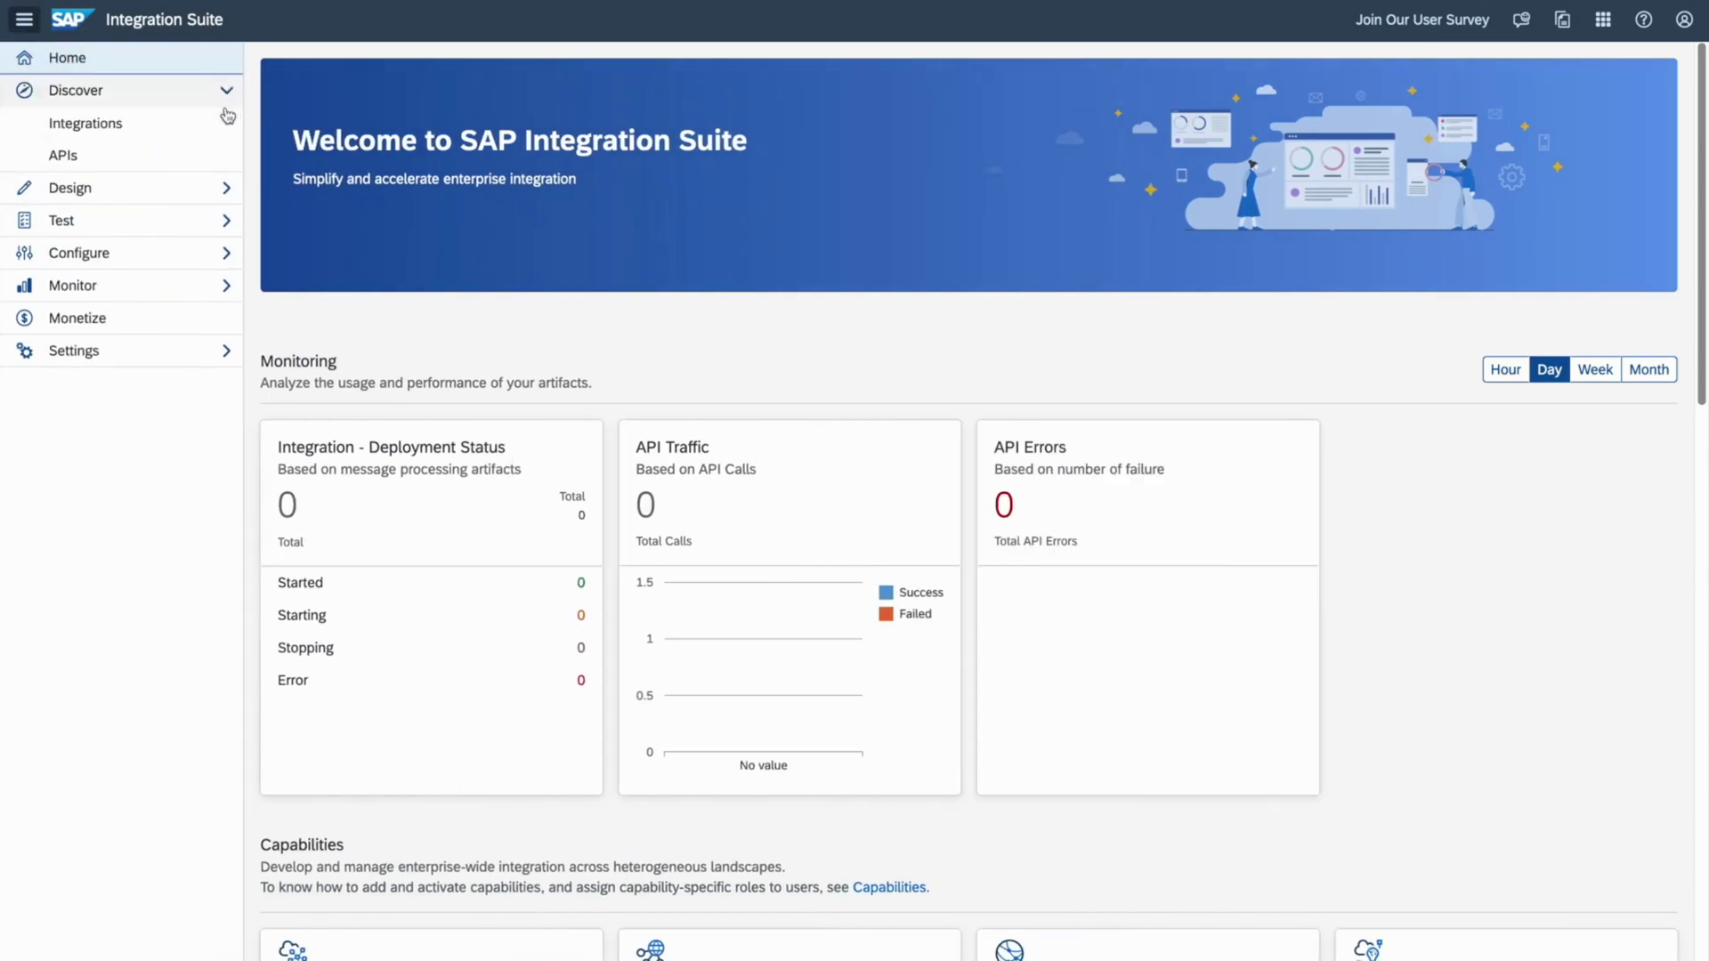
left_click(227, 187)
left_click(225, 322)
left_click(226, 383)
left_click(227, 447)
left_click(226, 610)
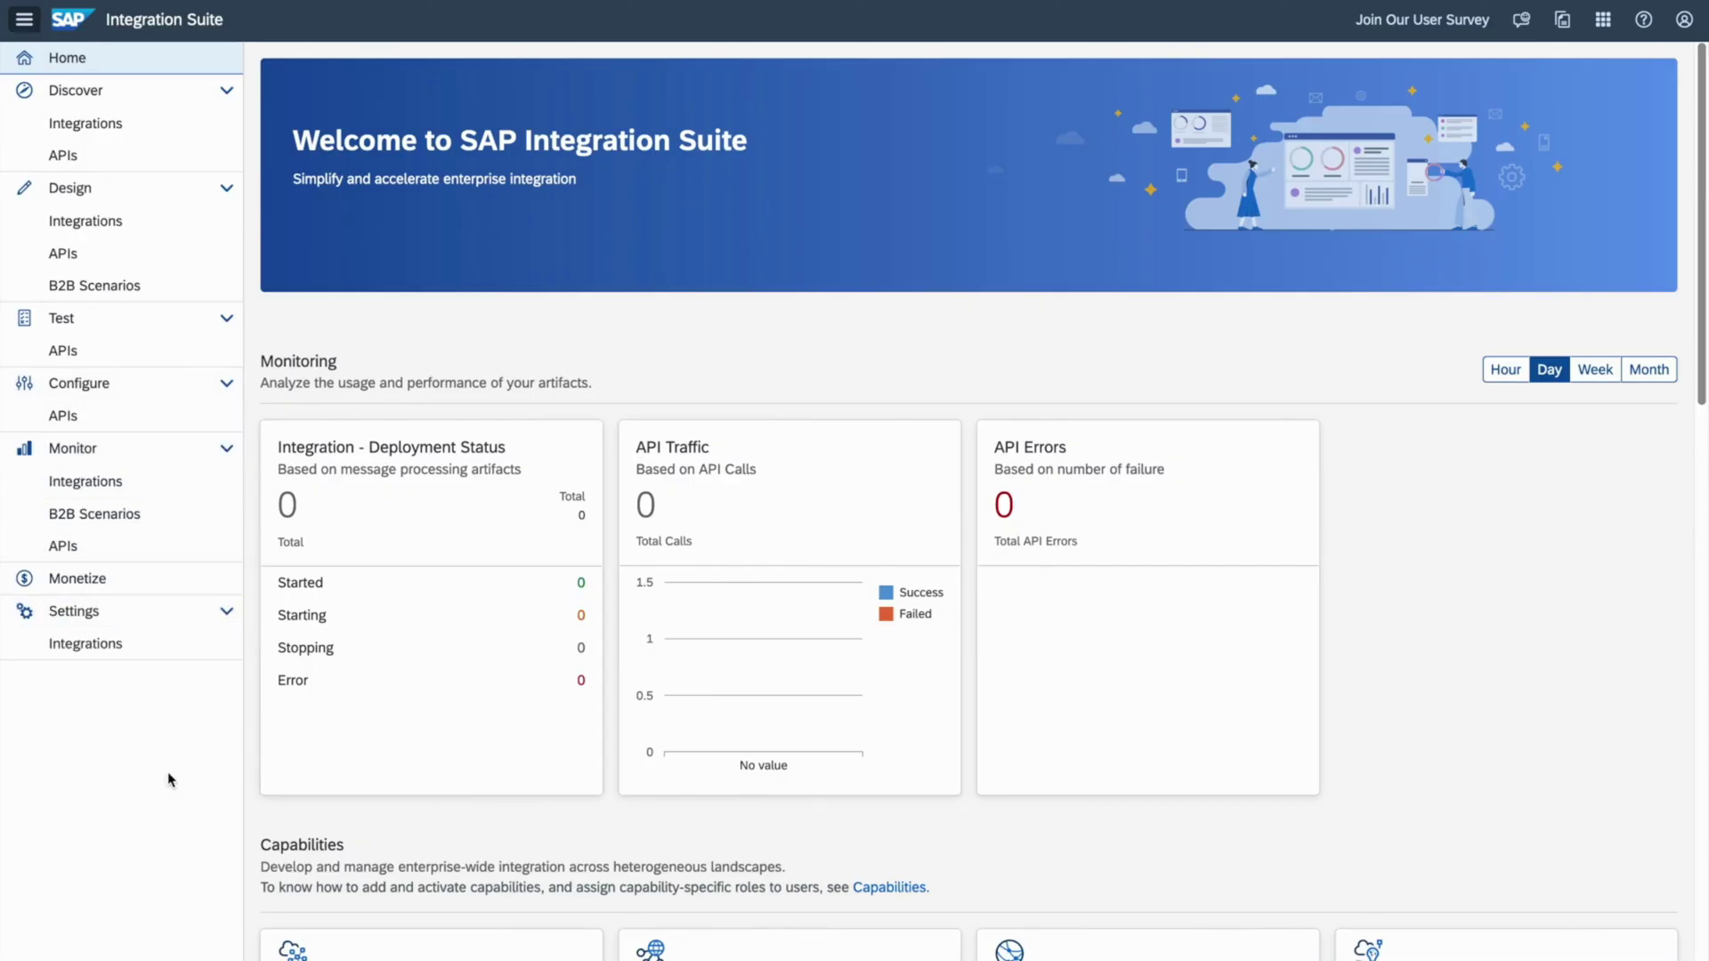